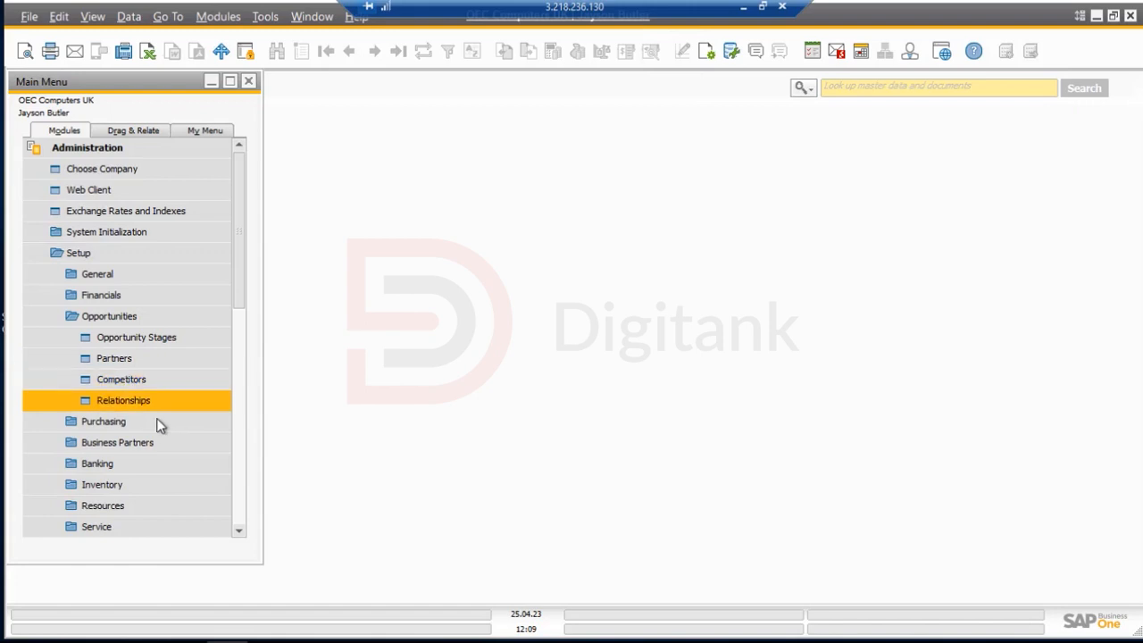
- Review the closing percentages of the Quotation, Negotiation, Order and Invoice stages in the Opportunity Stages setup, and close it
click(158, 338)
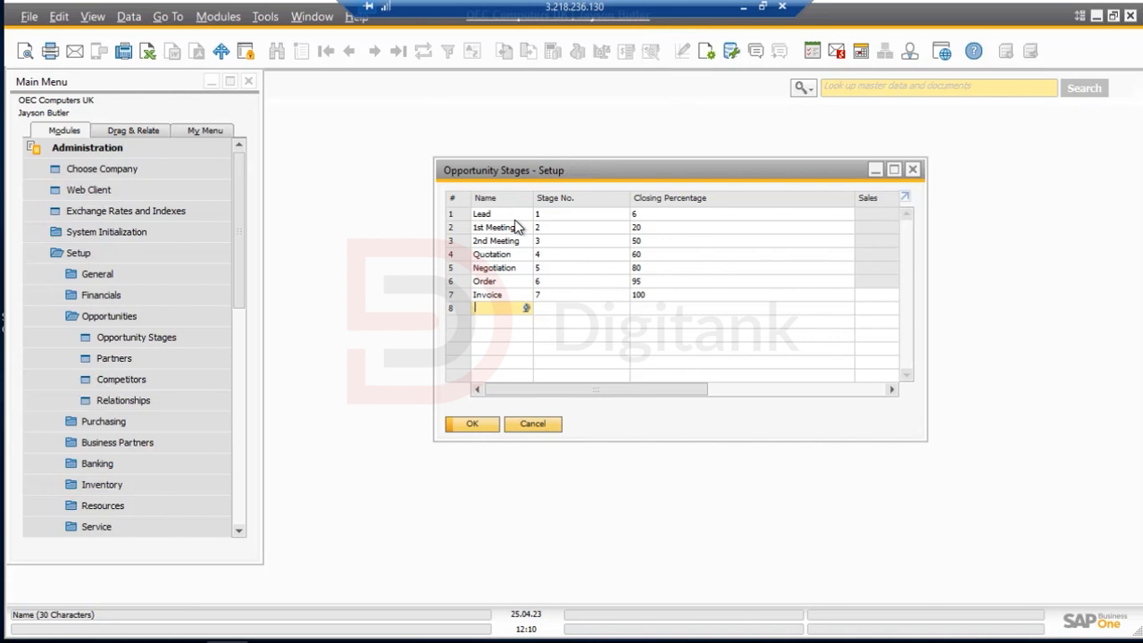
click(674, 255)
click(671, 268)
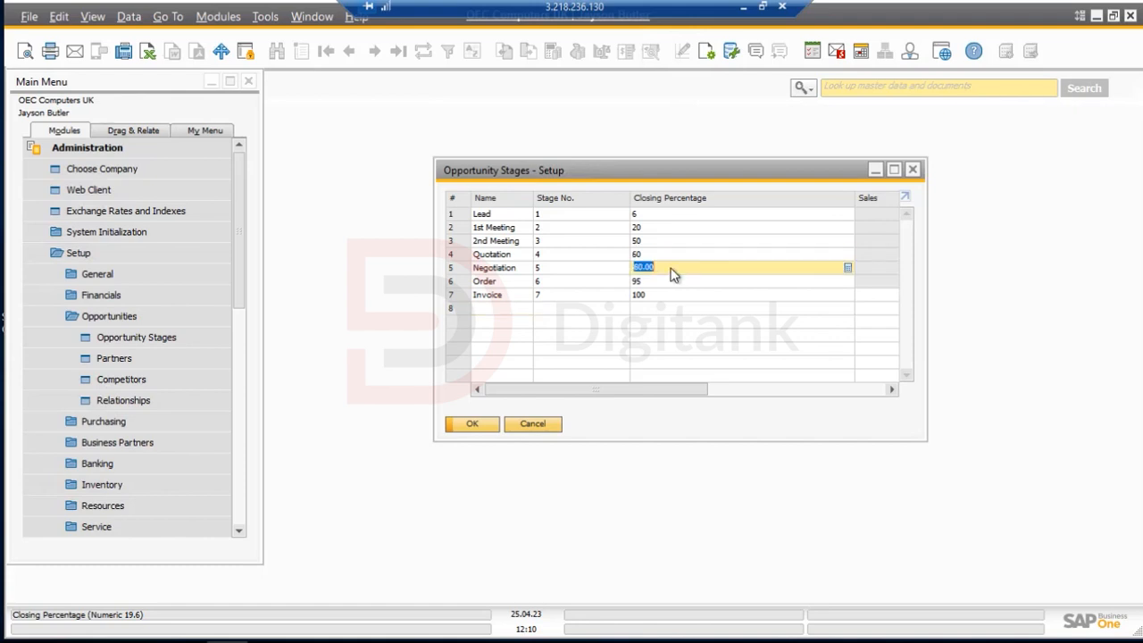
click(677, 256)
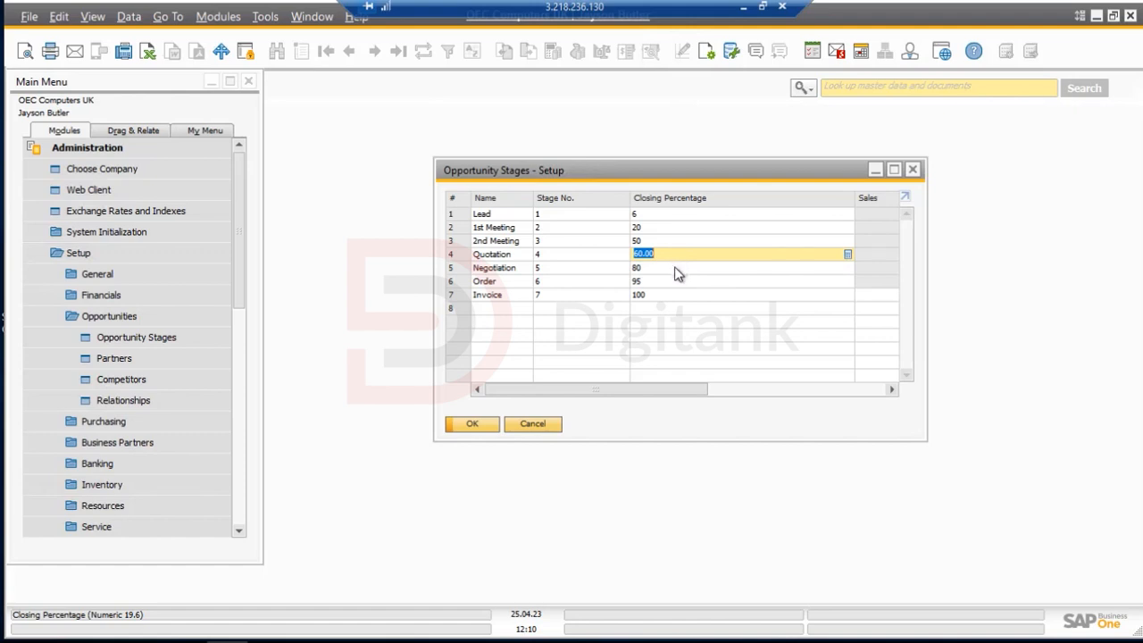
click(675, 267)
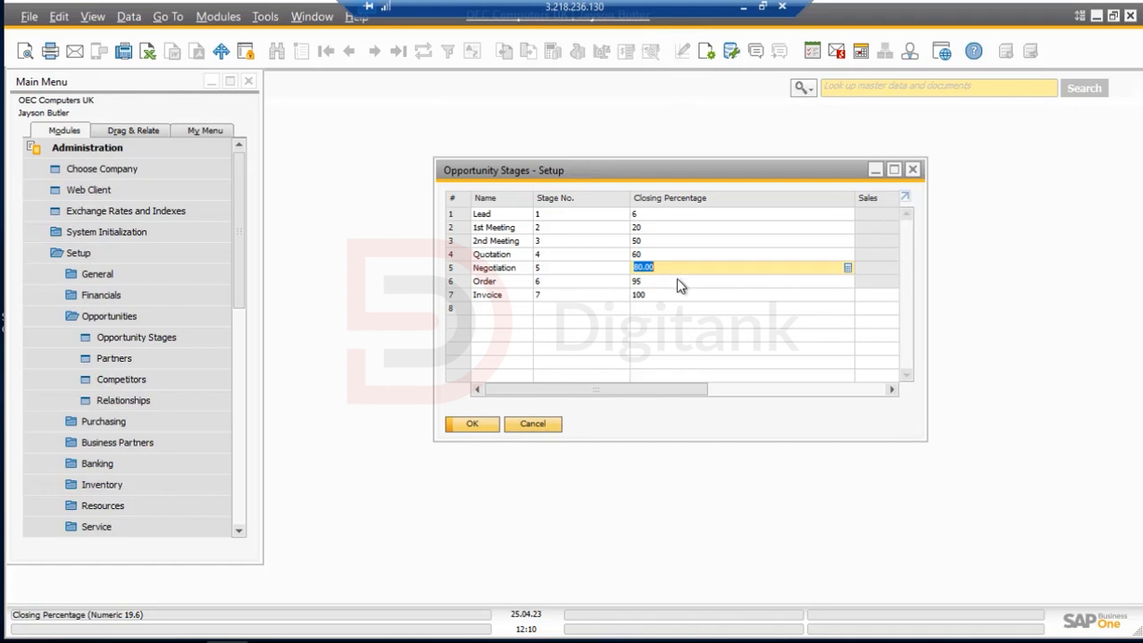
click(674, 282)
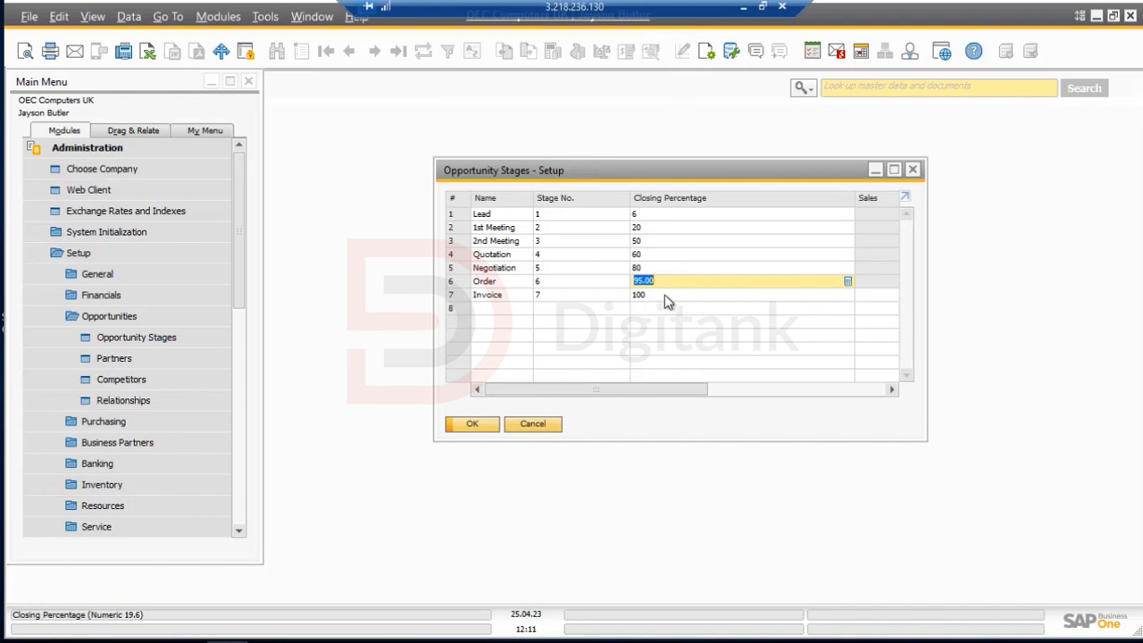
click(664, 294)
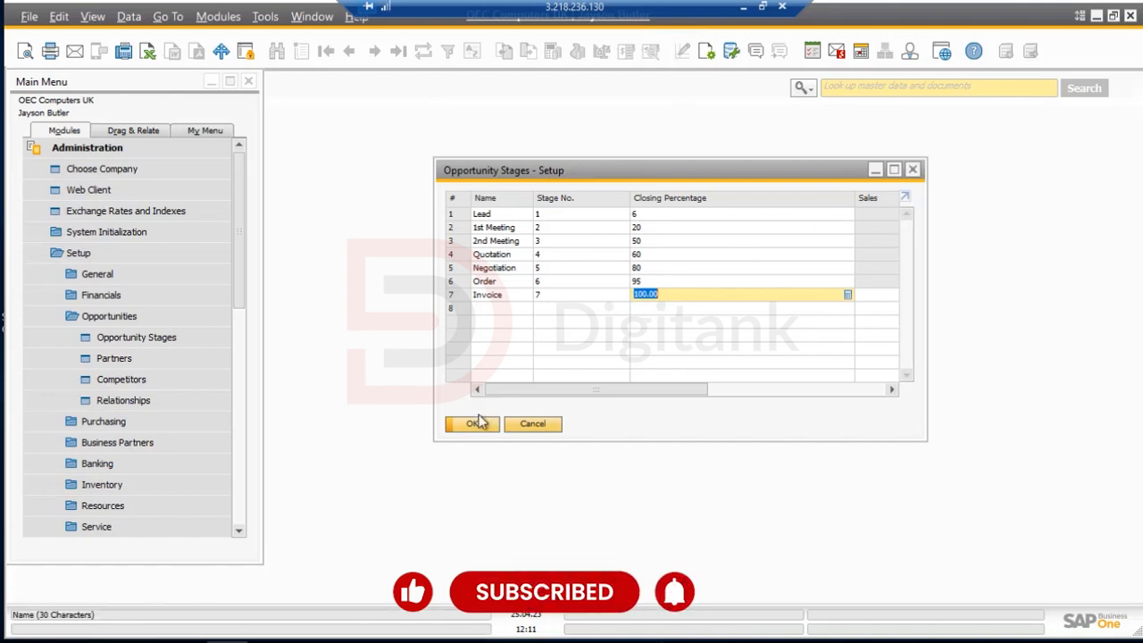
click(912, 169)
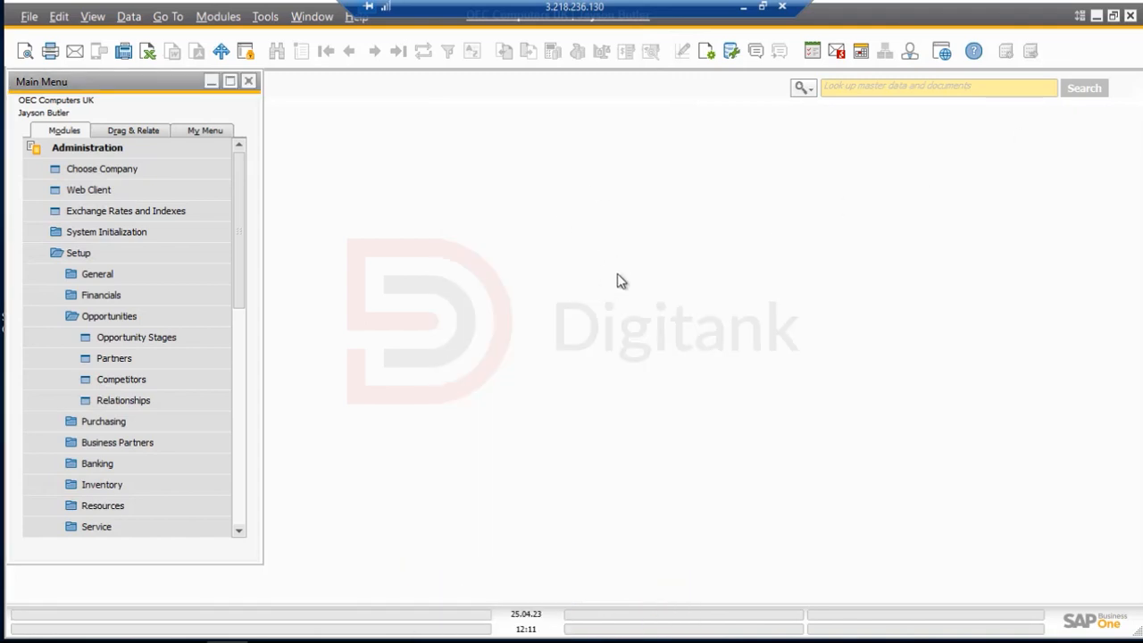
- Examine the Partners, Competitors and Relationships setups for opportunities, including the threat level choices for competitors
click(145, 358)
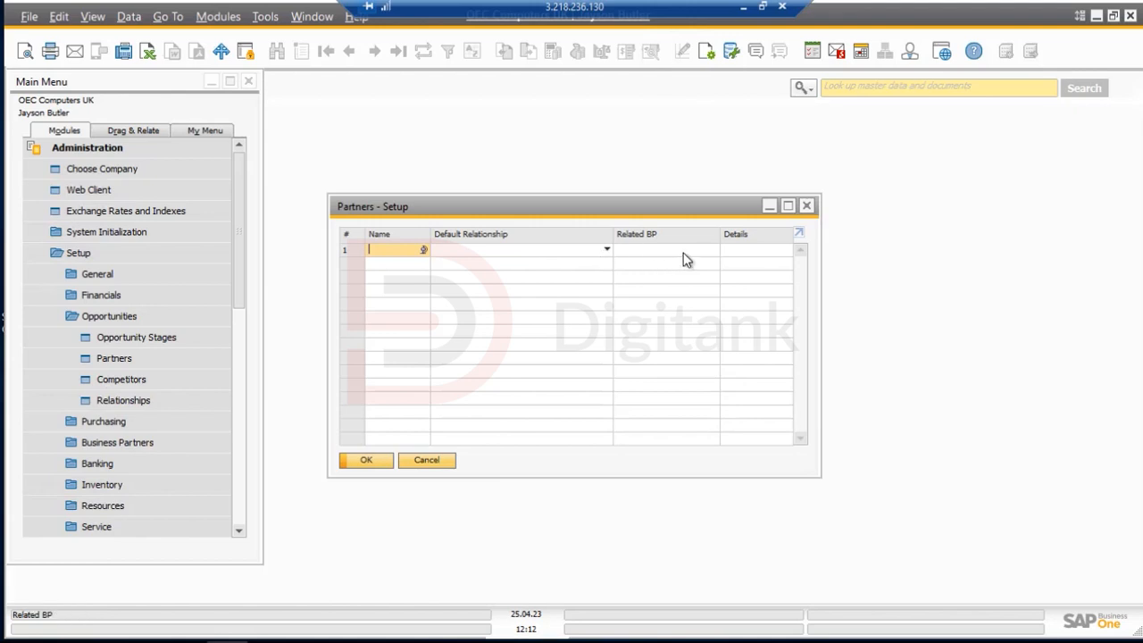
click(806, 206)
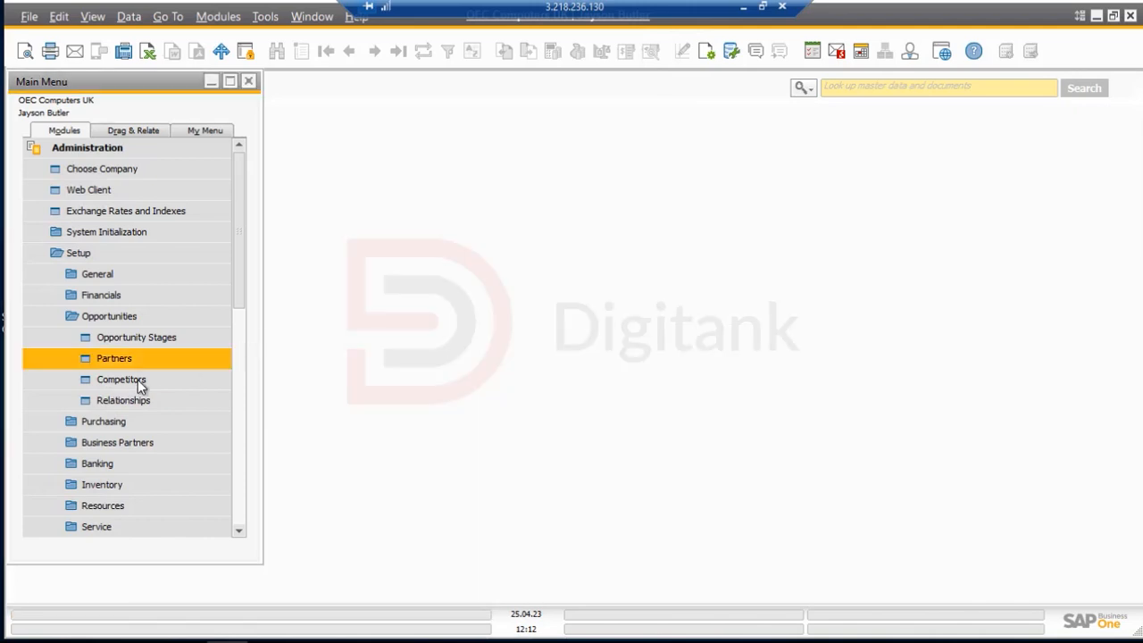
click(134, 379)
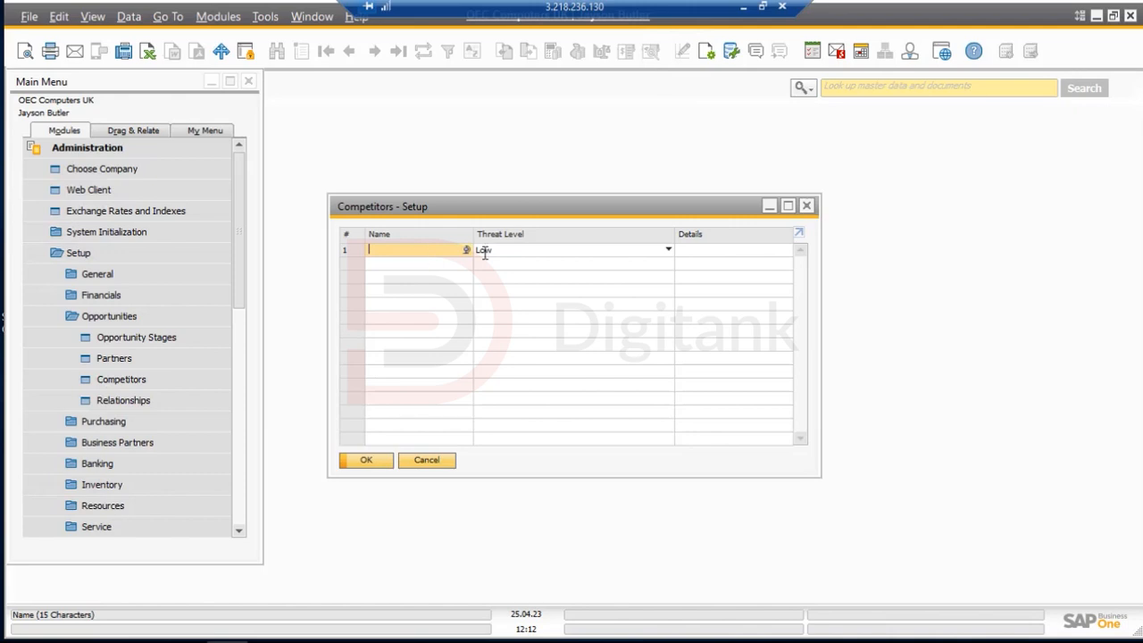
click(548, 258)
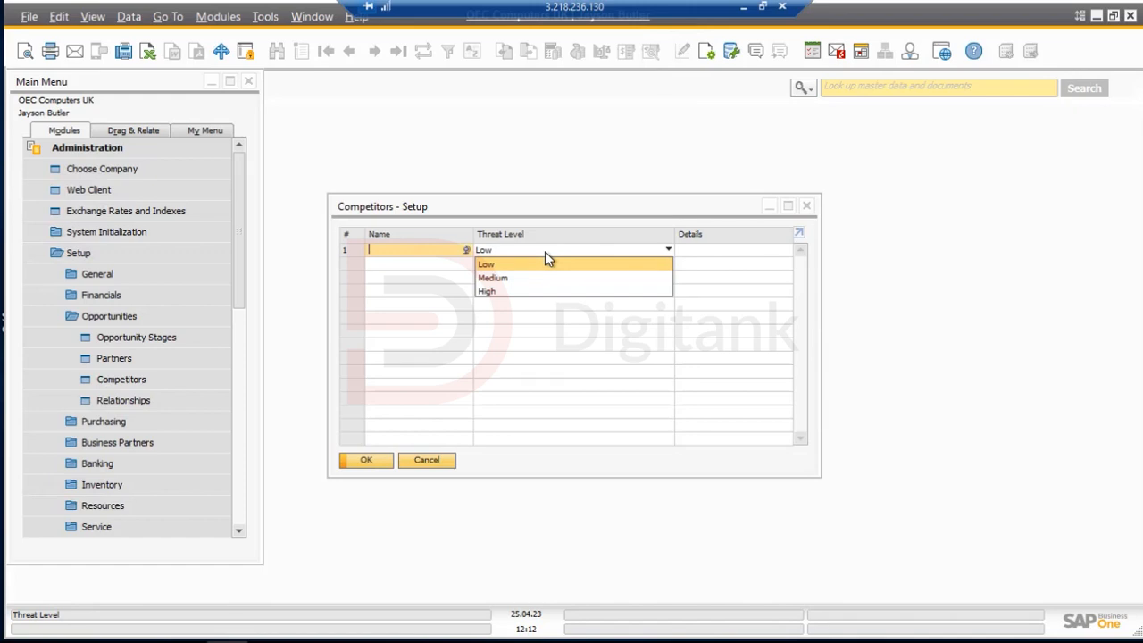
click(545, 251)
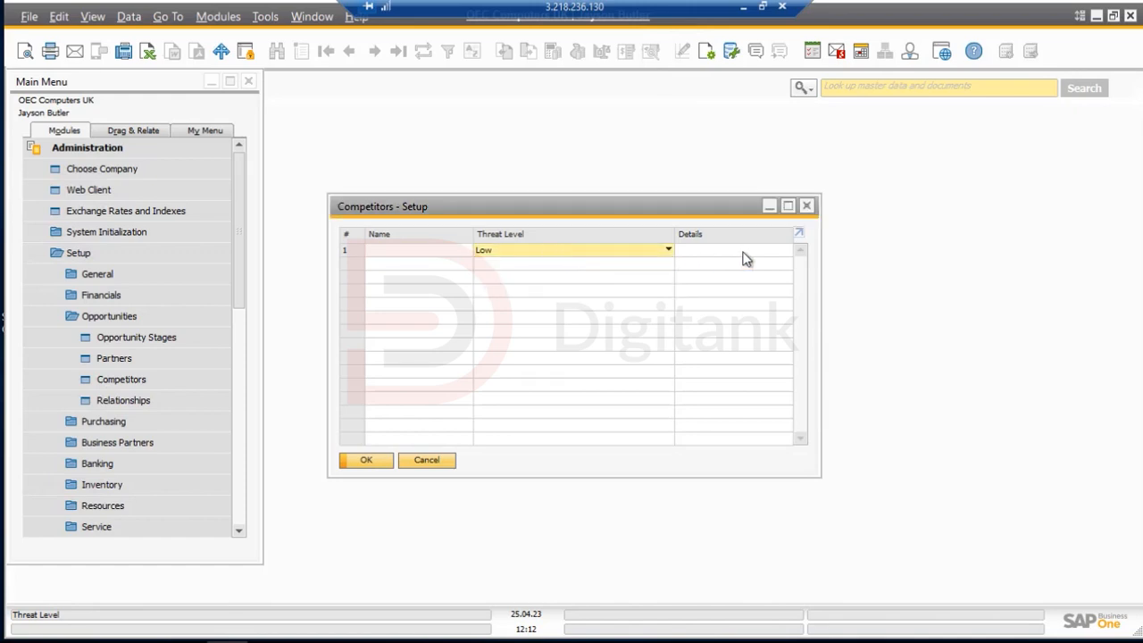
click(807, 207)
click(153, 402)
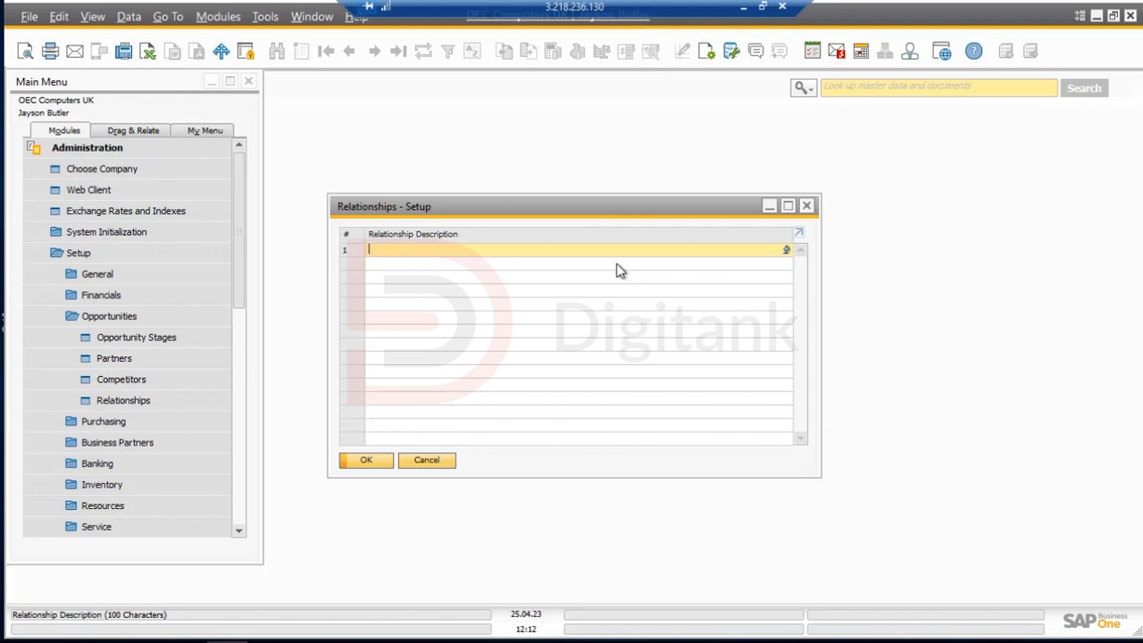
click(807, 206)
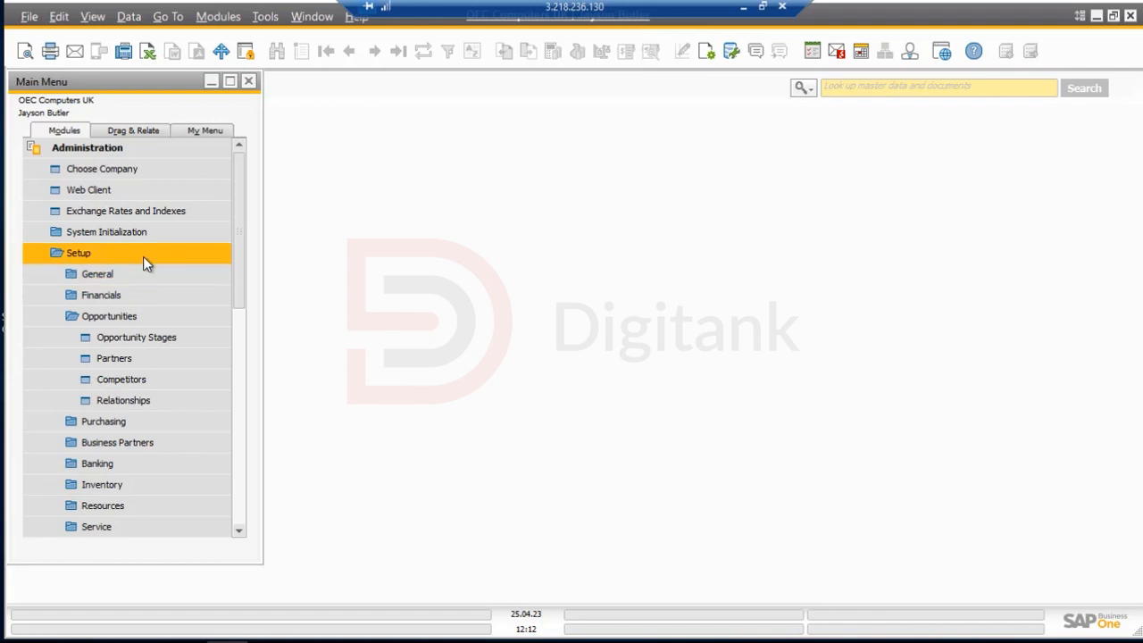
- Collapse the Administration module and open Business Partner Master Data from the Business Partners module
click(140, 322)
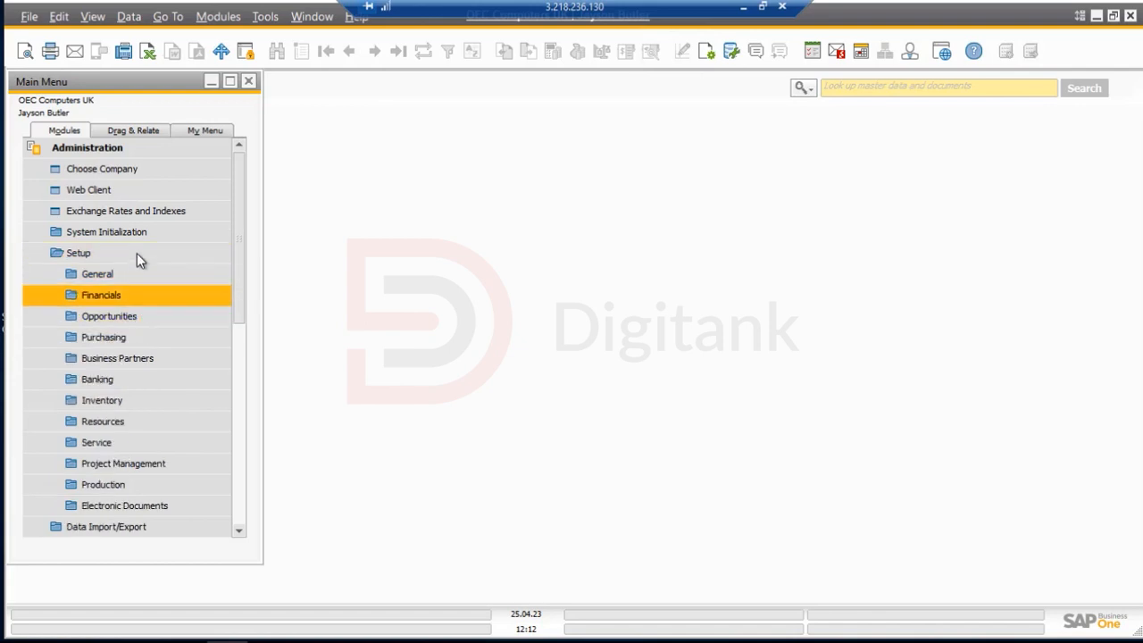
click(137, 253)
click(146, 147)
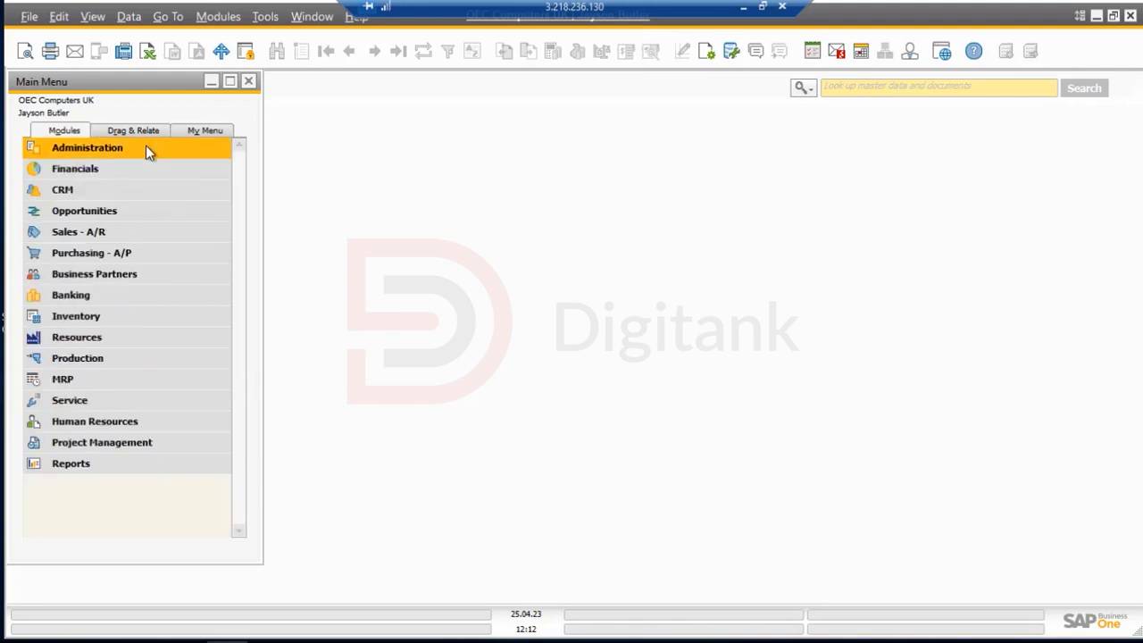
click(105, 273)
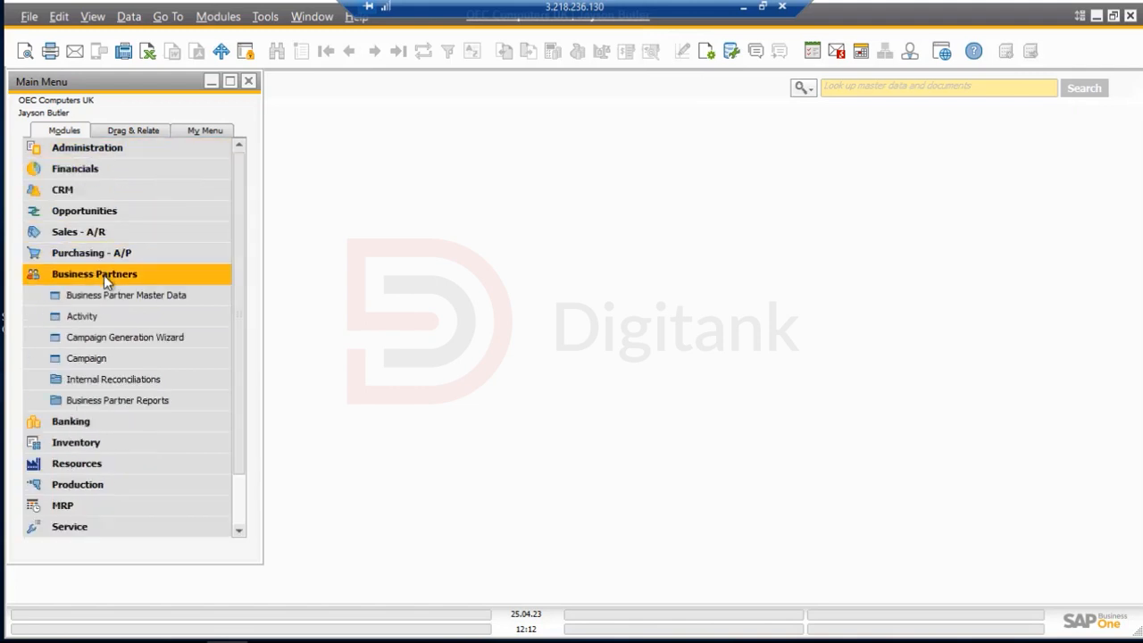
click(120, 294)
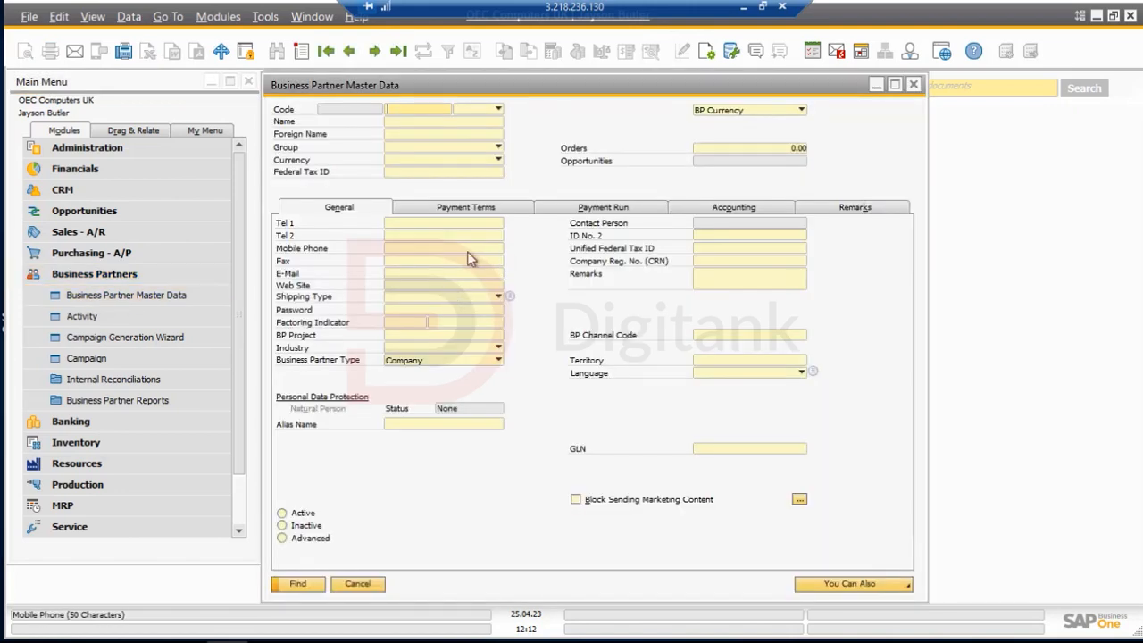
- Find business partners of type Customer and load the record of Star Company
click(490, 108)
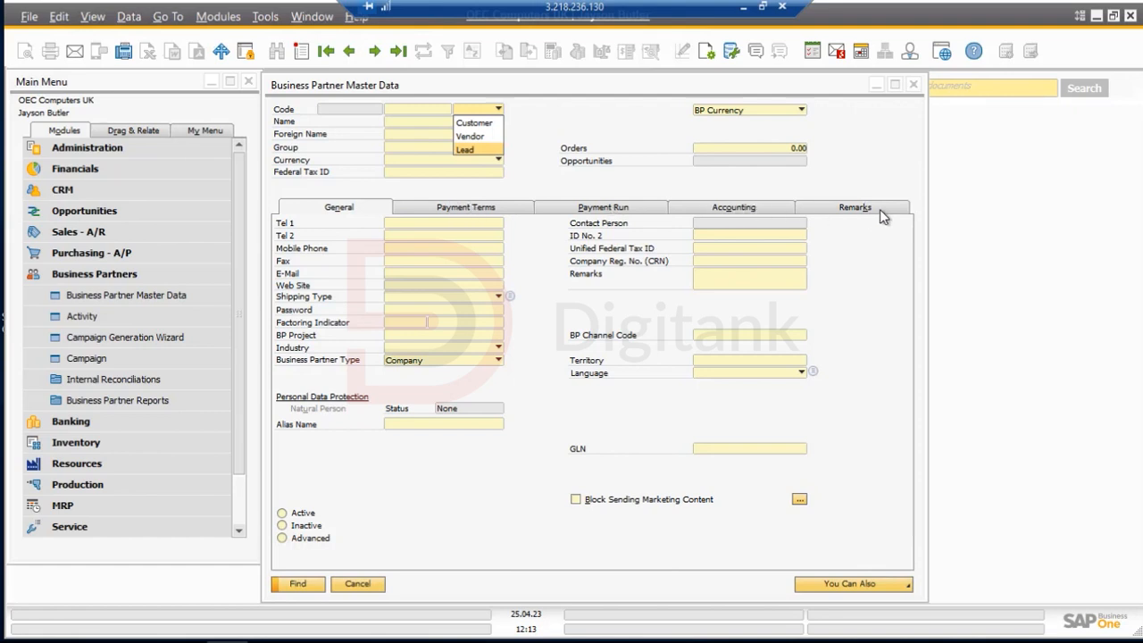
click(484, 124)
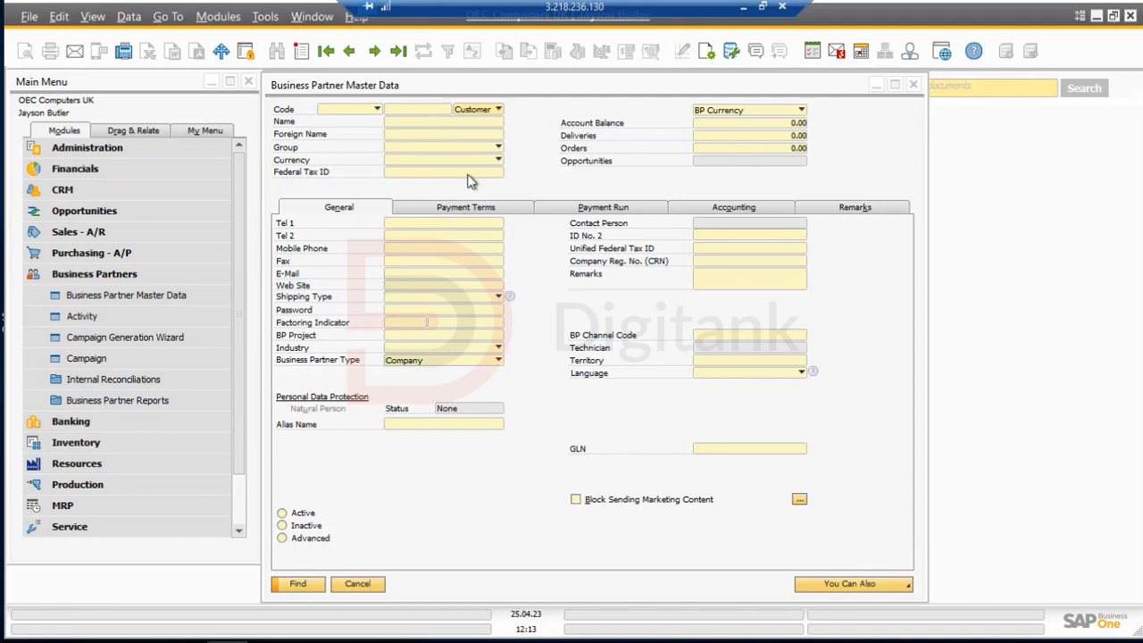
click(427, 110)
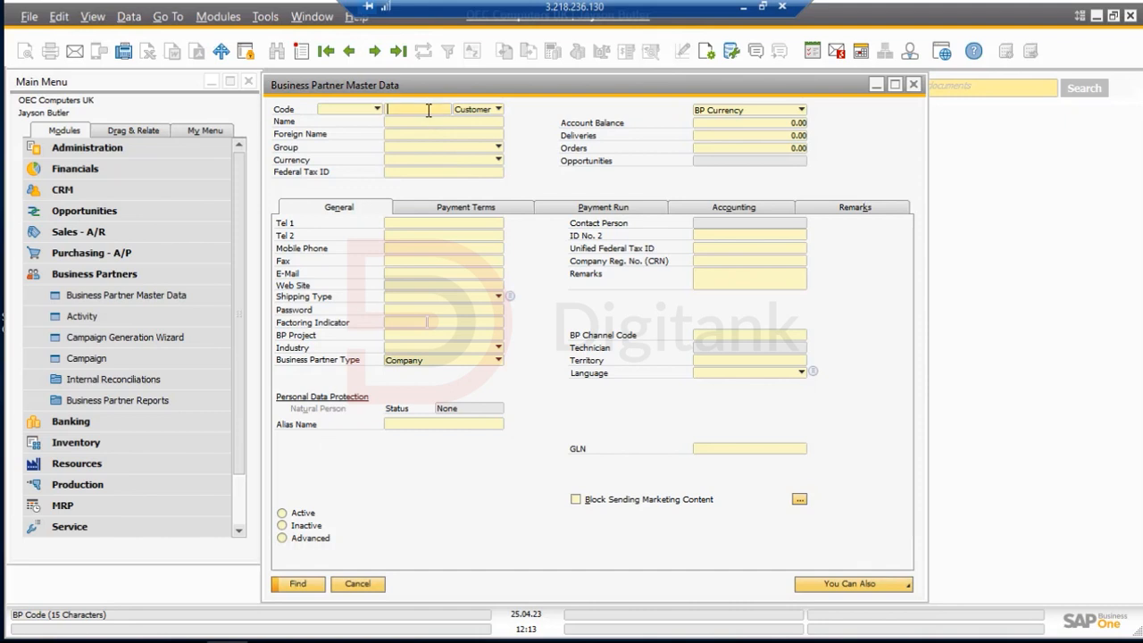
click(307, 584)
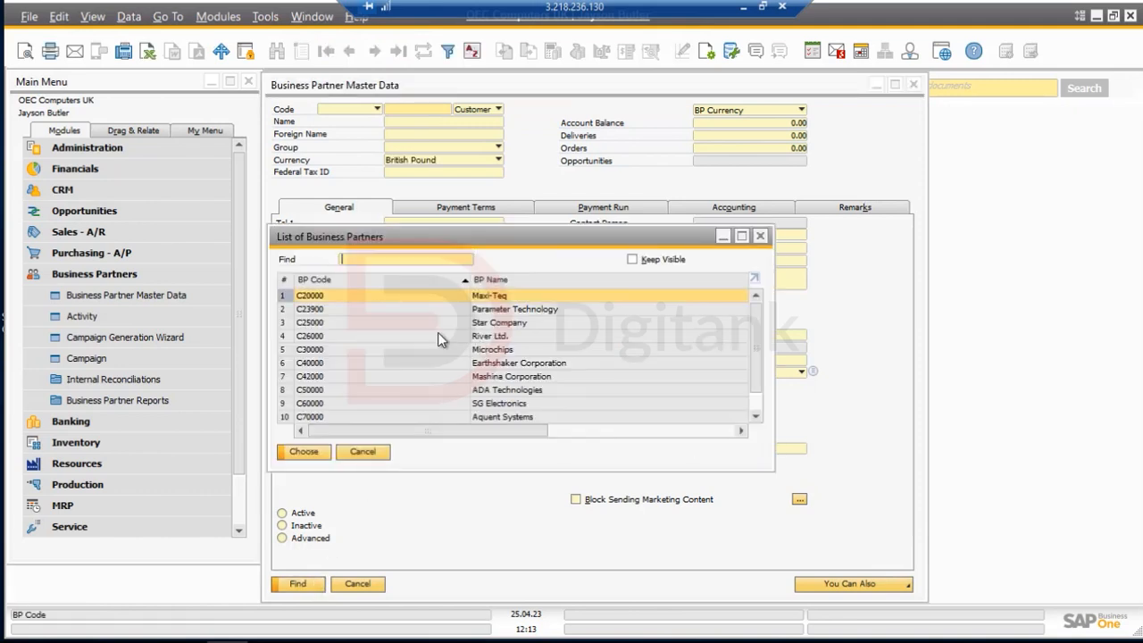
click(374, 309)
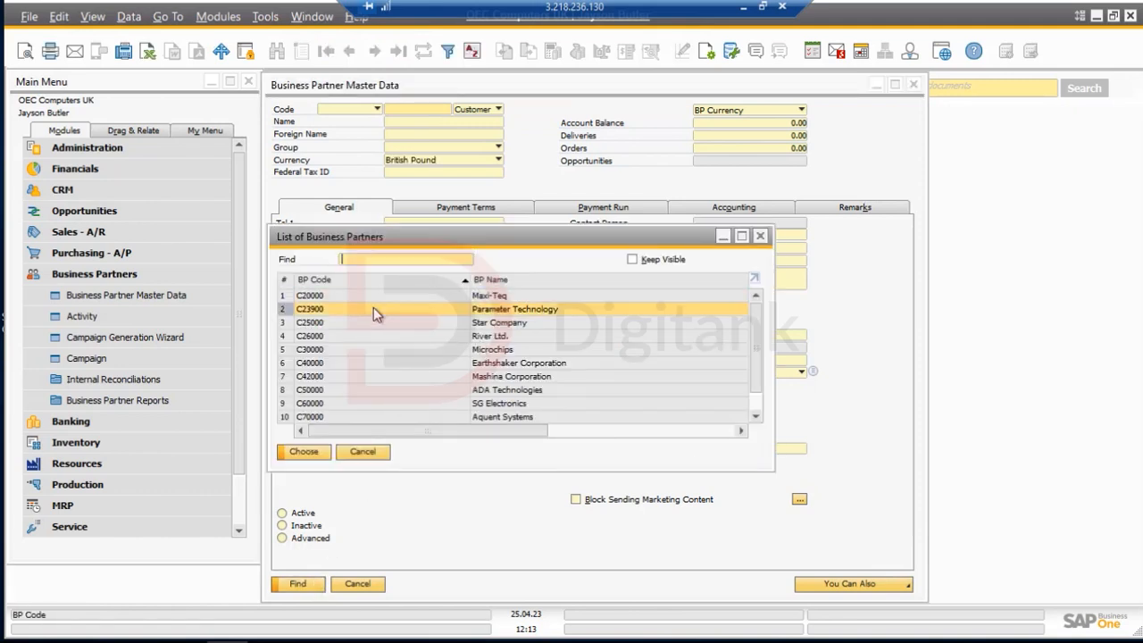
click(375, 322)
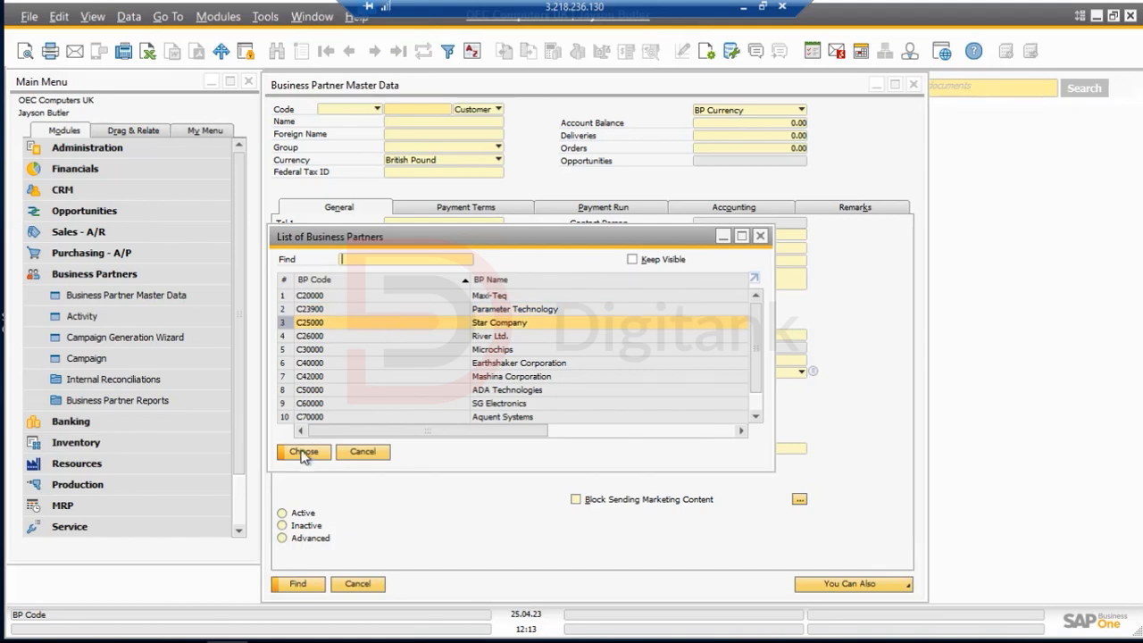
key(Return)
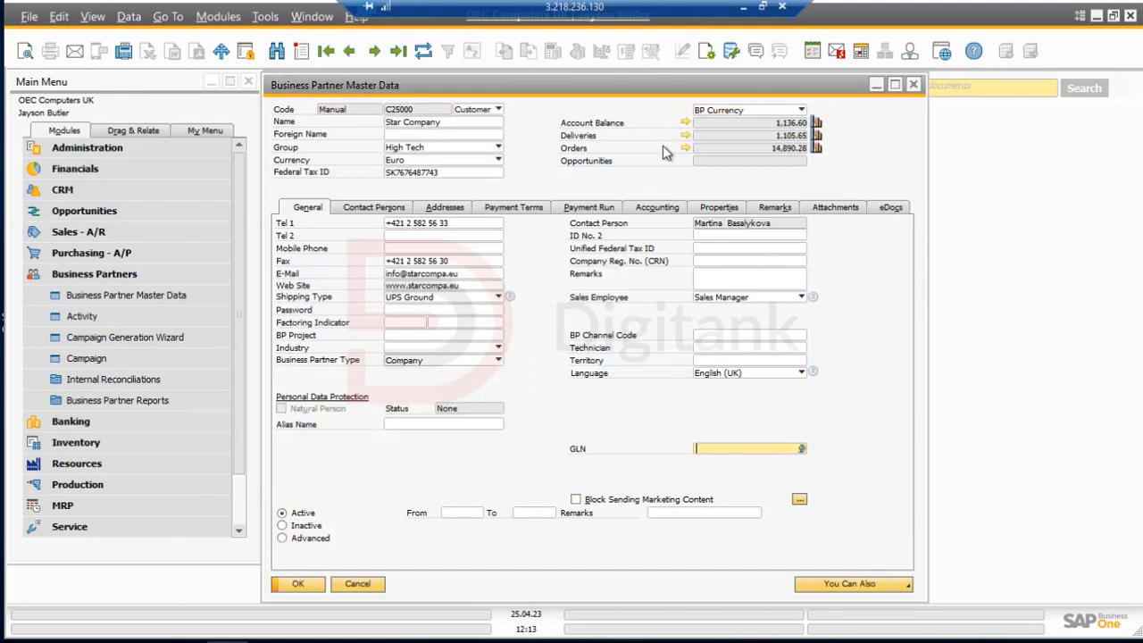
click(423, 123)
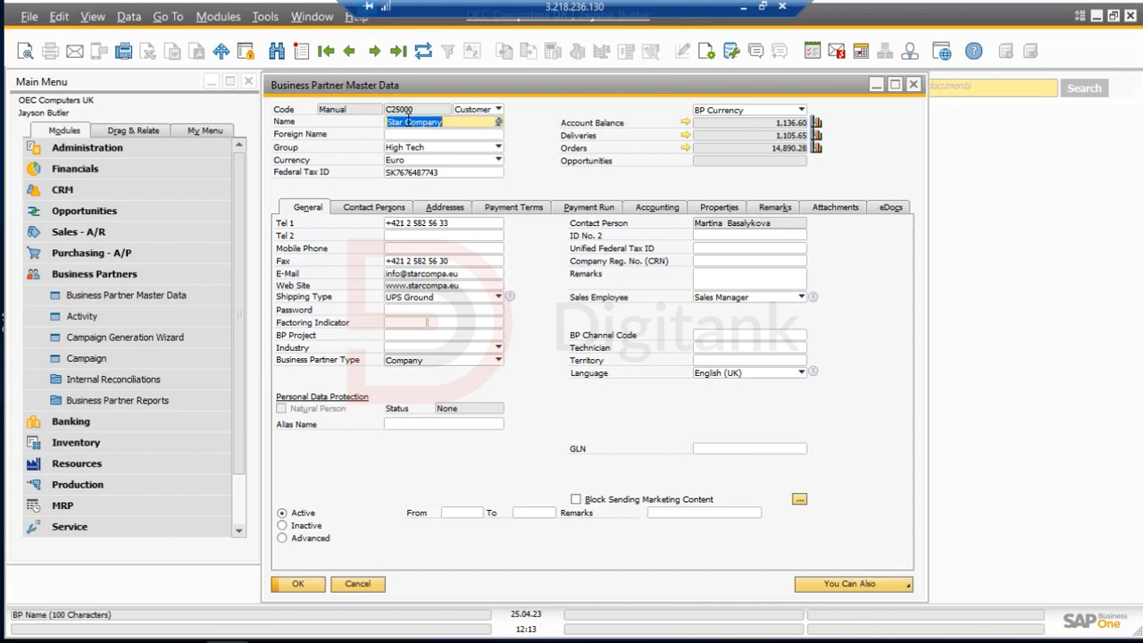
click(404, 122)
click(498, 121)
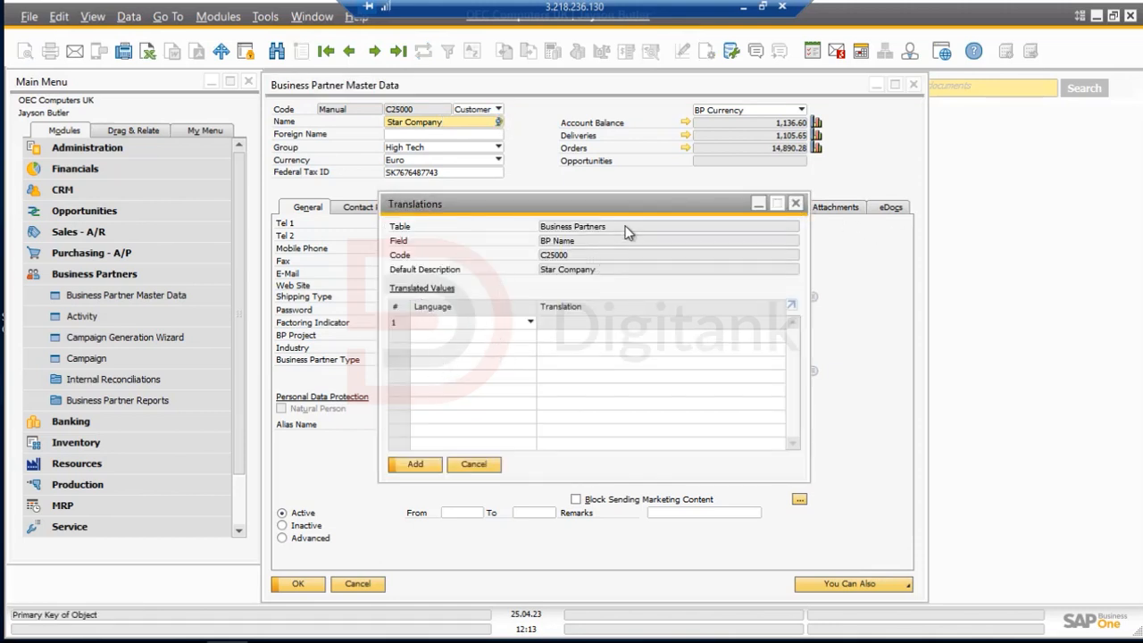
click(795, 203)
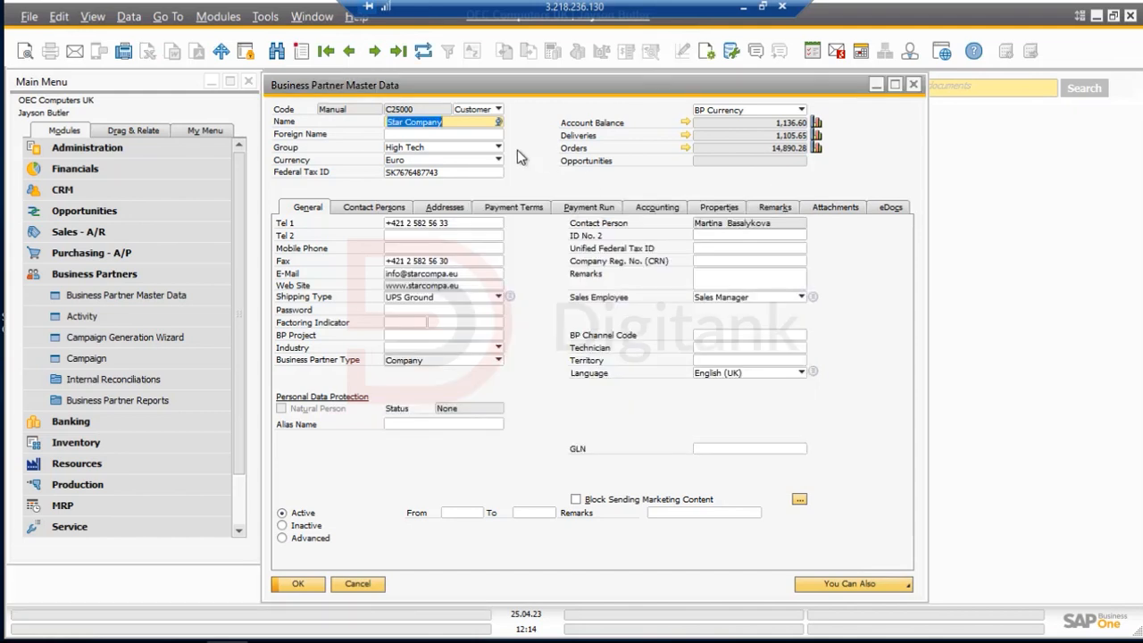
click(463, 123)
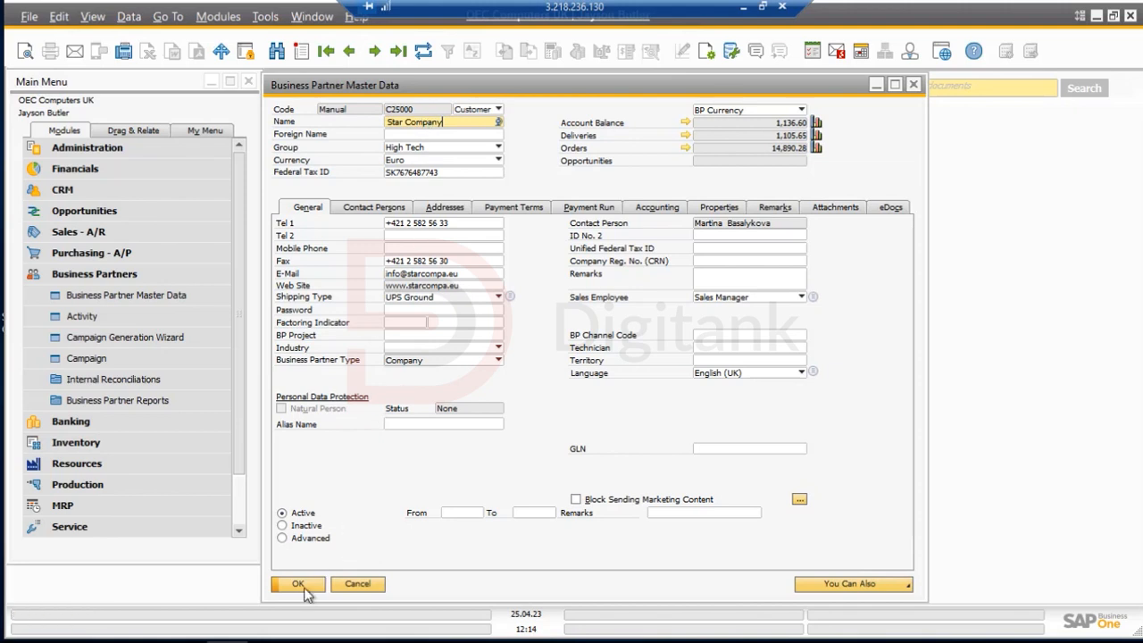
click(356, 584)
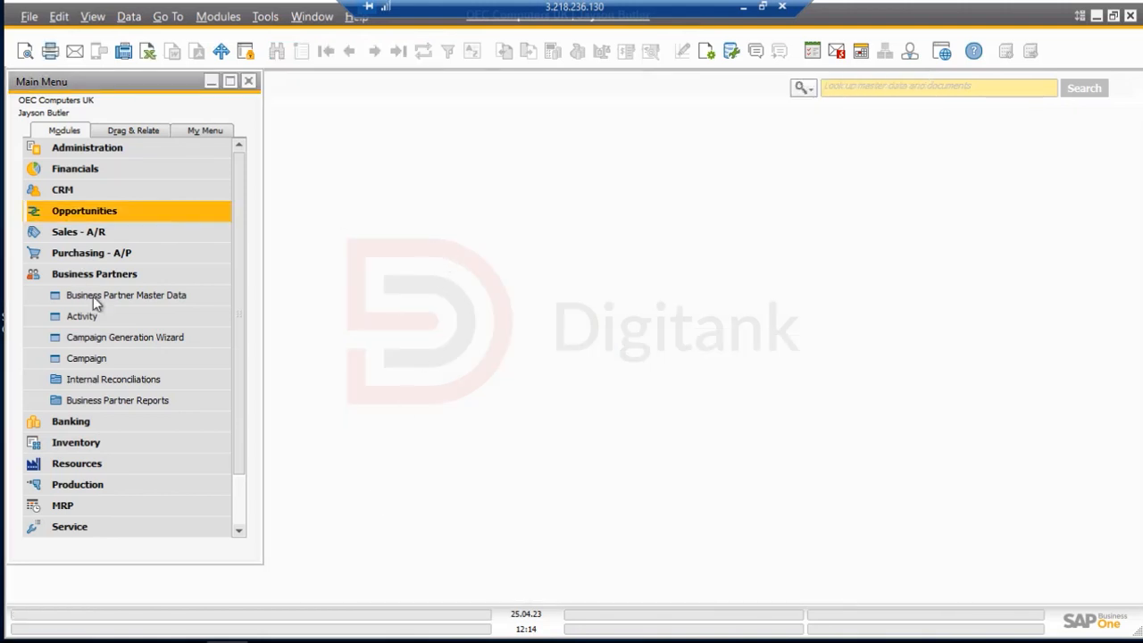
- Load the customer record of Maxi-Teq in Business Partner Master Data and display its opportunities report
click(93, 297)
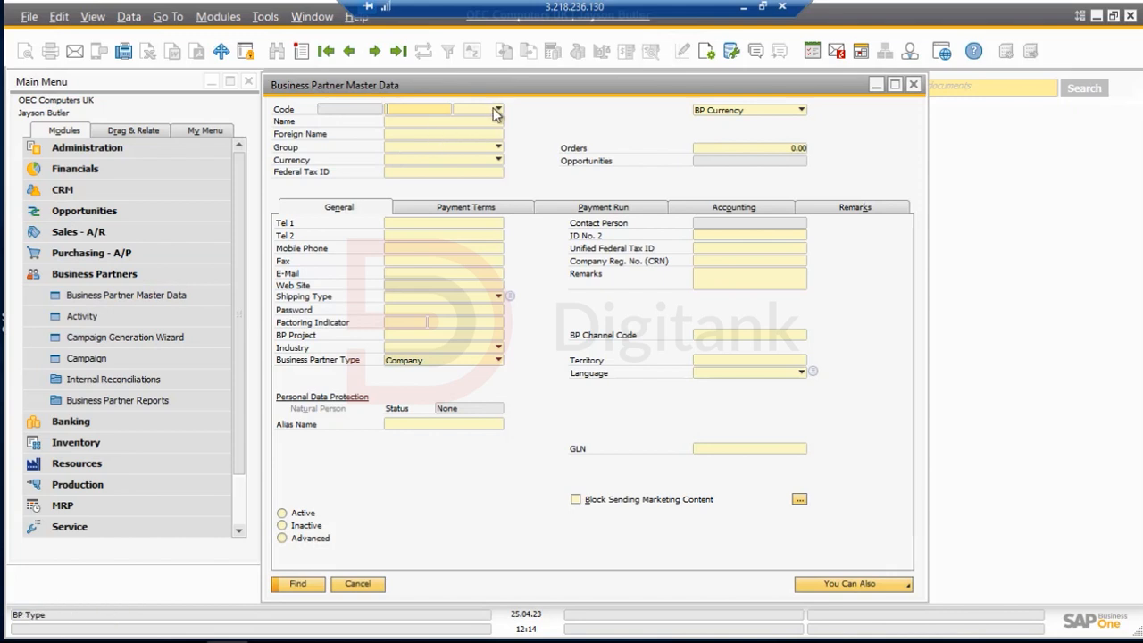
click(498, 109)
click(471, 114)
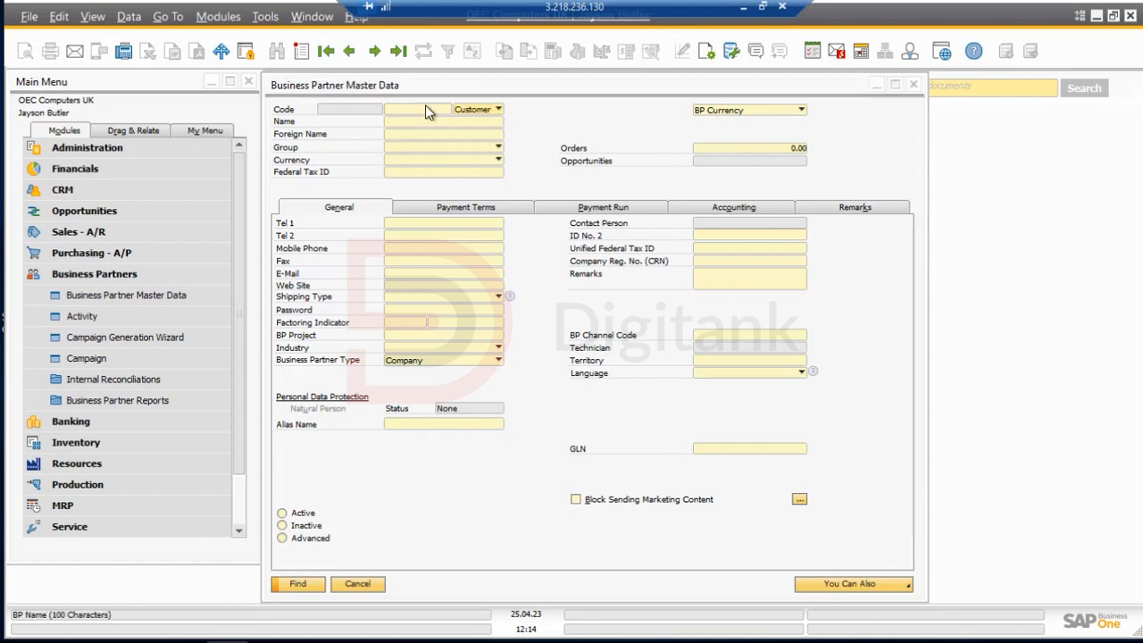
click(298, 584)
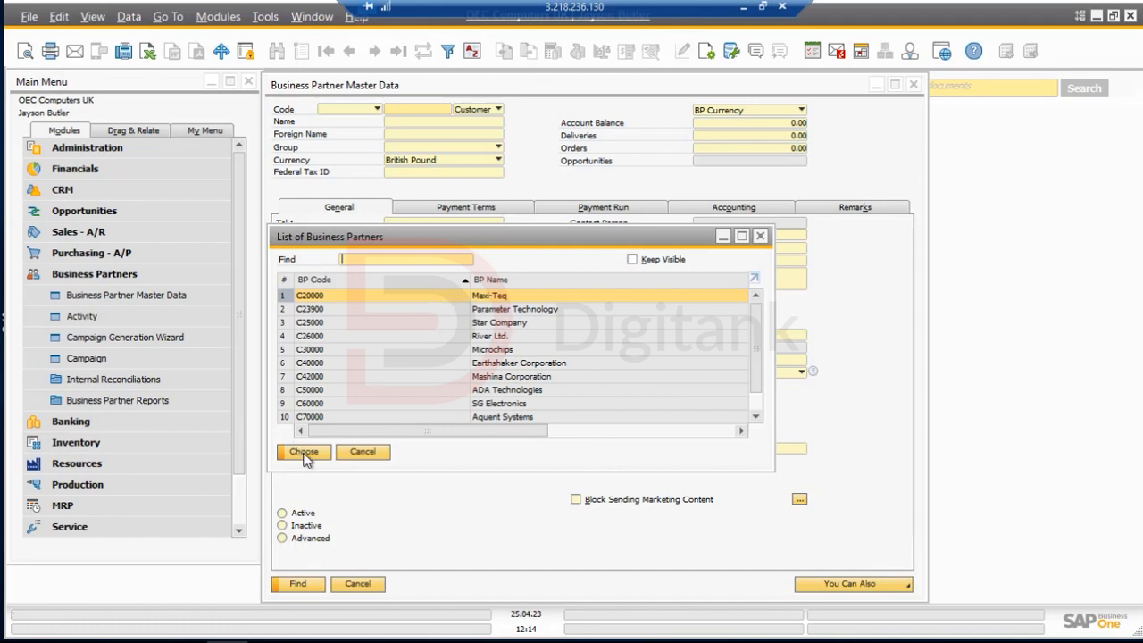
key(Return)
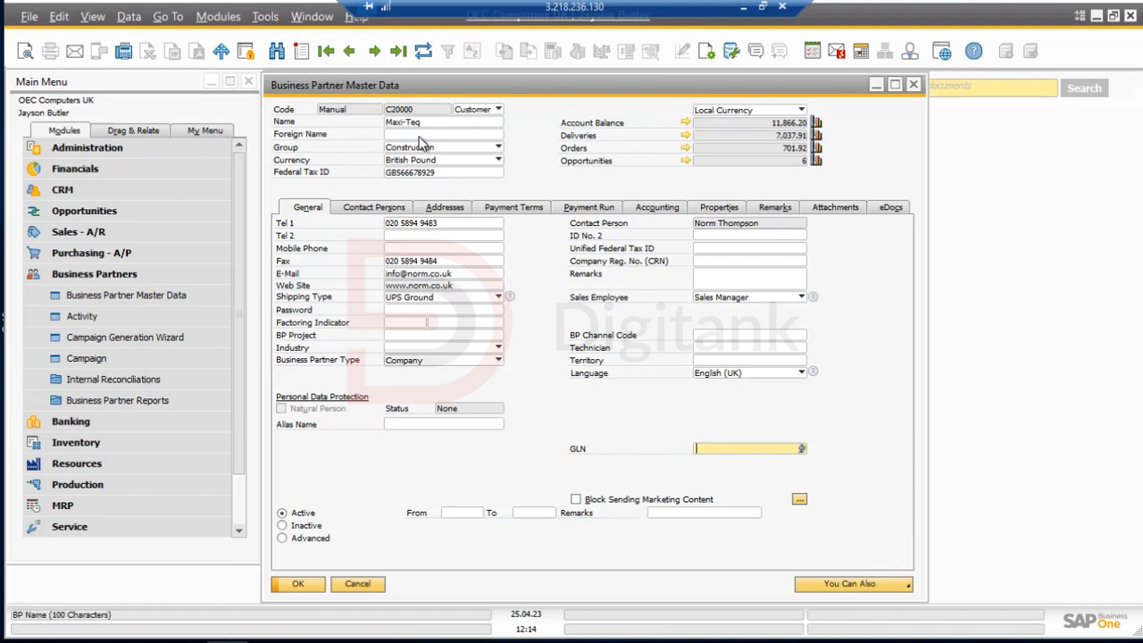
click(683, 160)
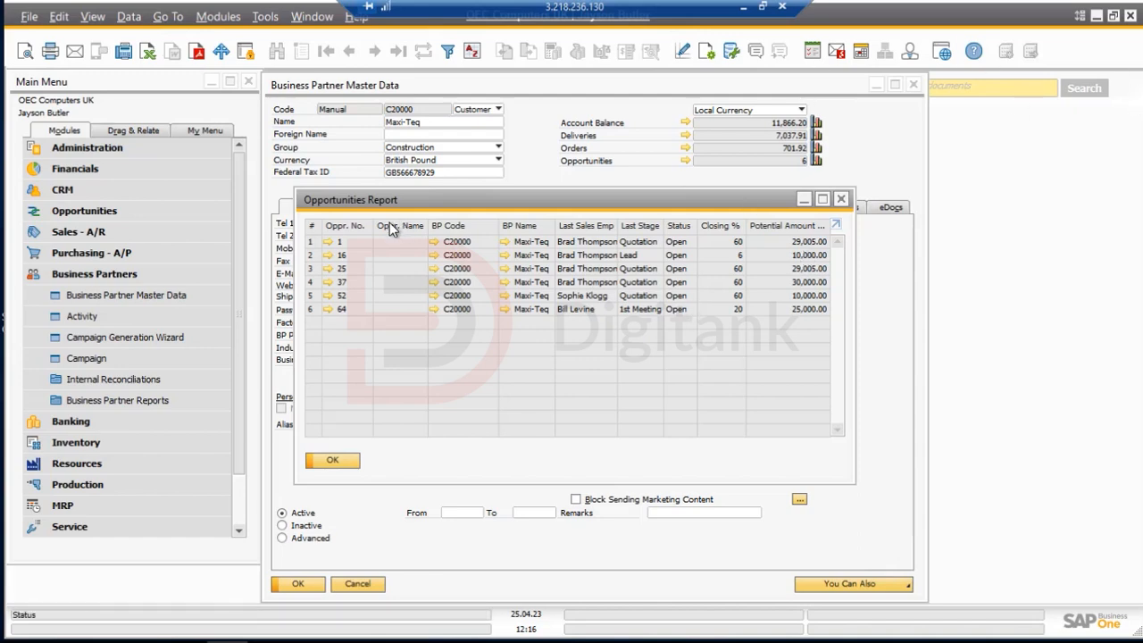
- Open Maxi-Teq's opportunity number 1 and examine its potential and general details, including the information source and industry fields
click(329, 244)
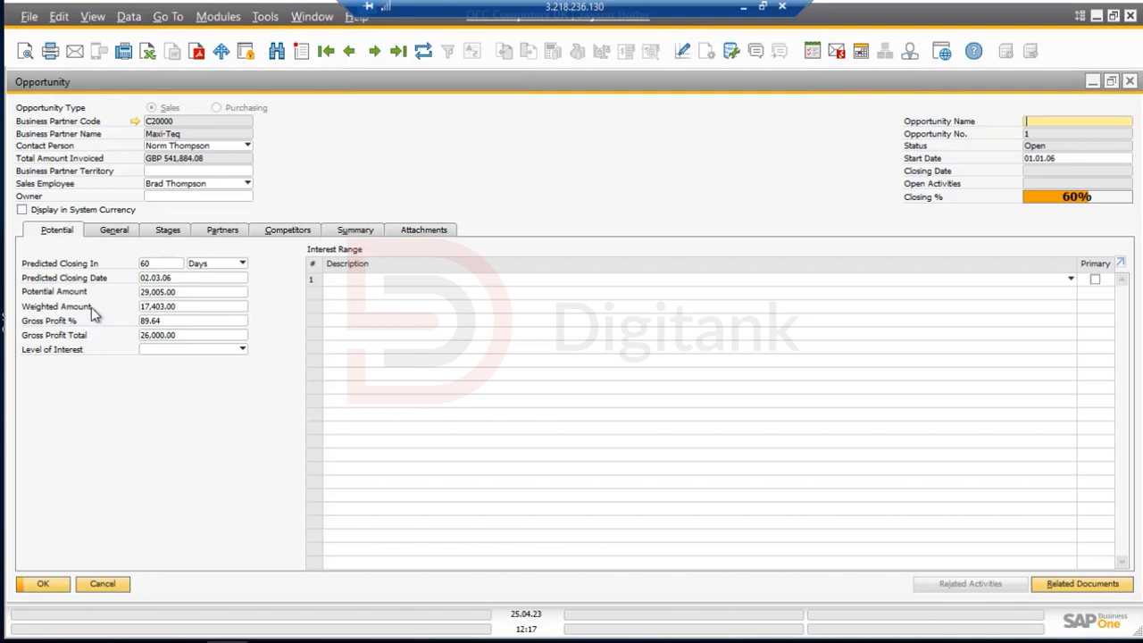
click(128, 234)
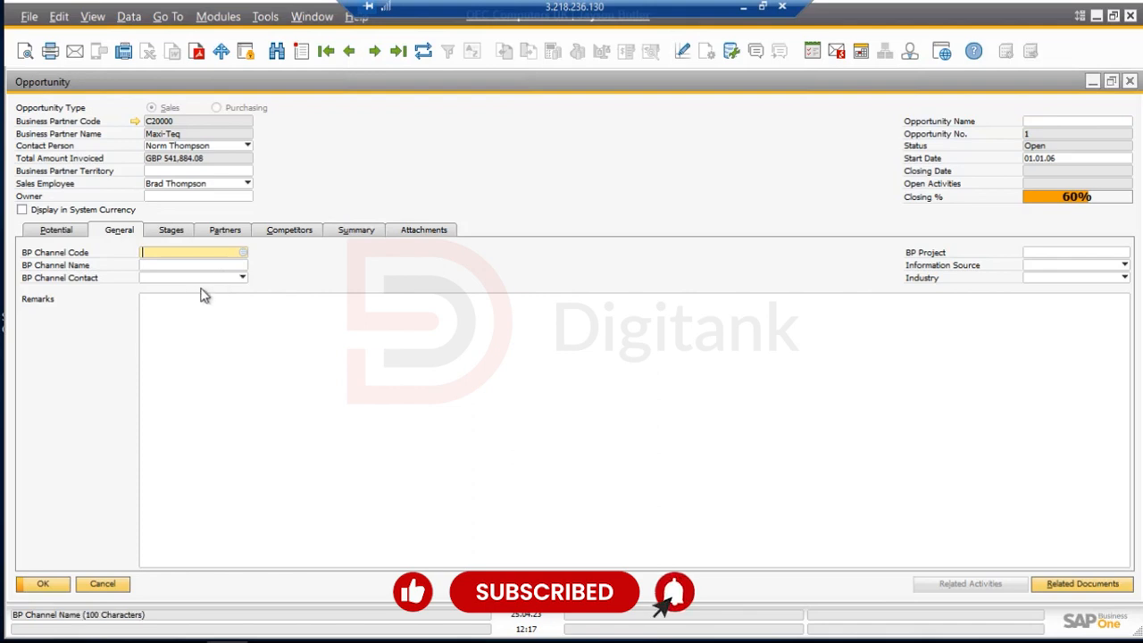
click(1067, 265)
click(1002, 278)
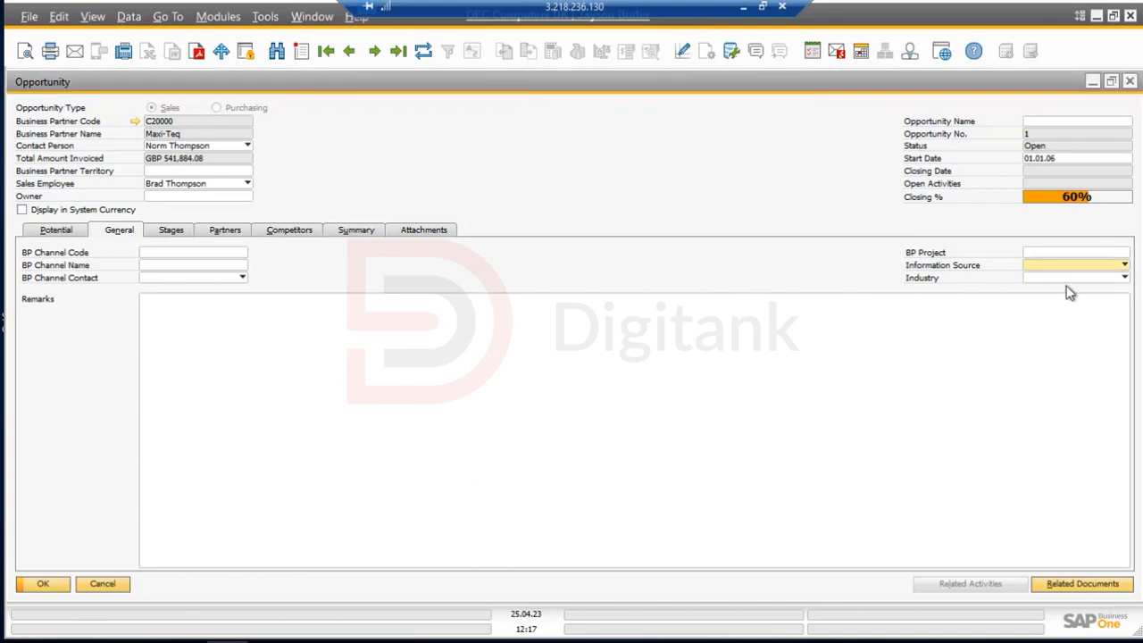
- Add a row to the opportunity's stages with stage Negotiation and closing date 27.04.23
click(177, 234)
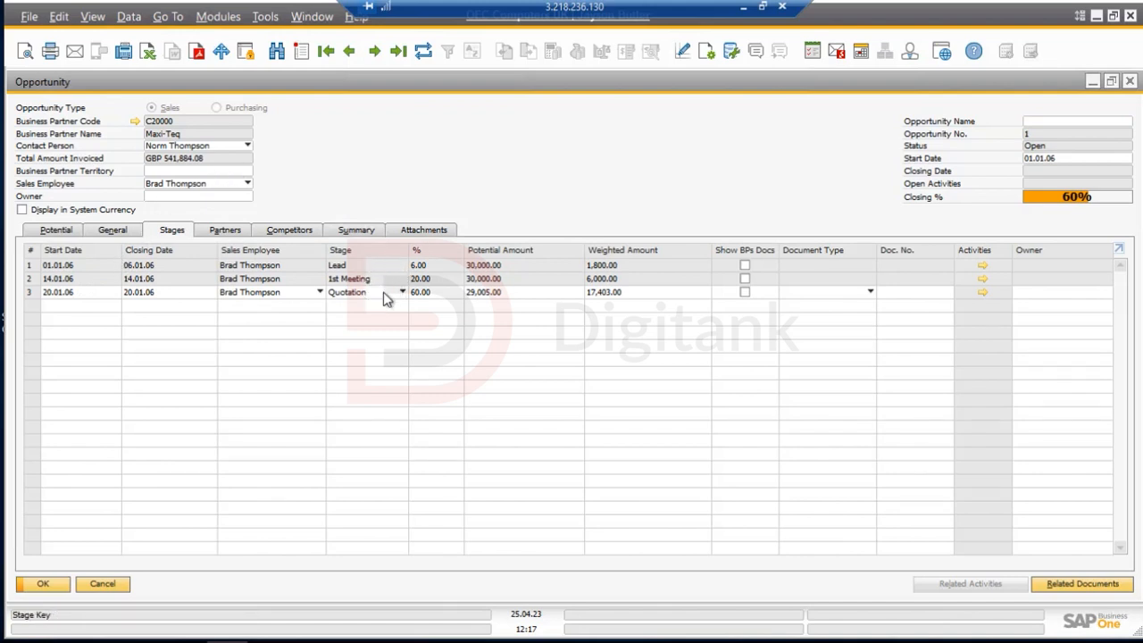
right_click(34, 298)
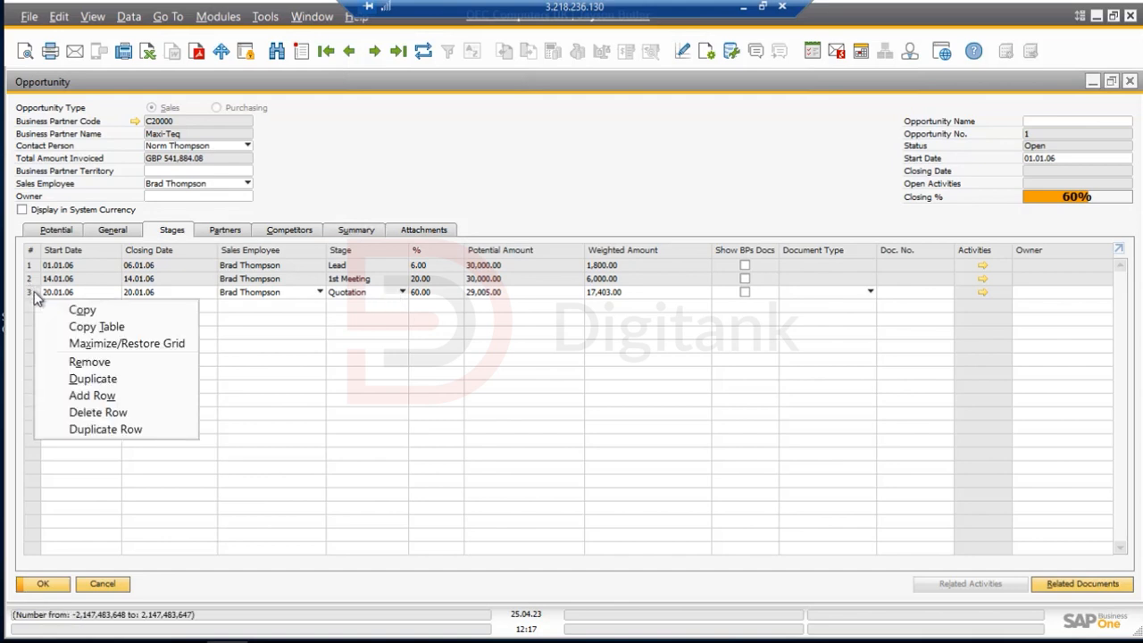
click(94, 396)
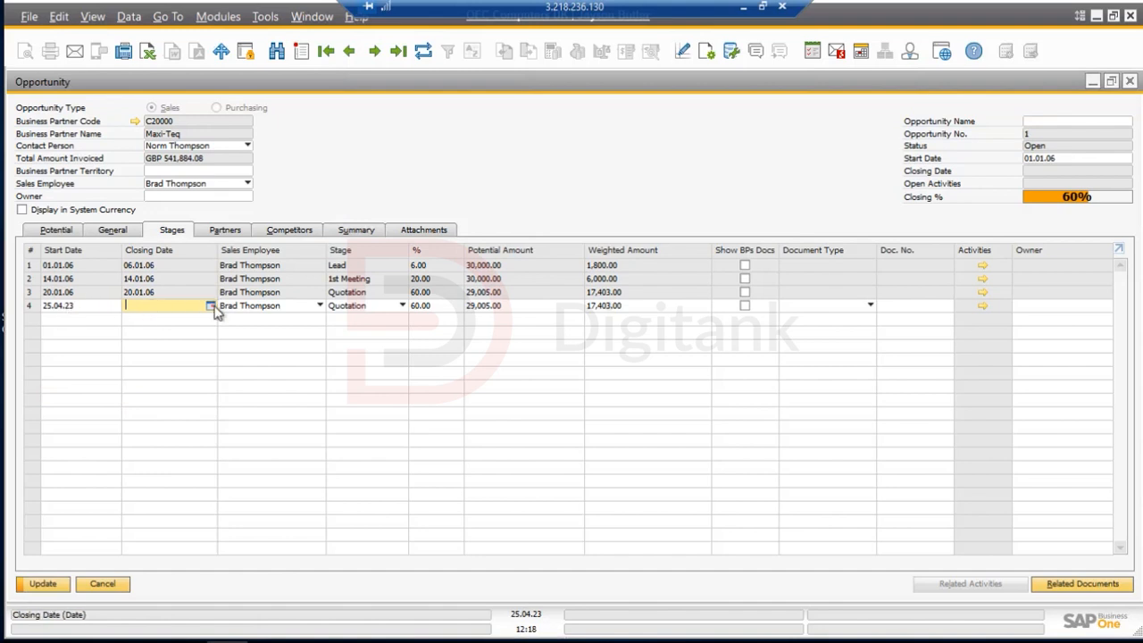
click(375, 310)
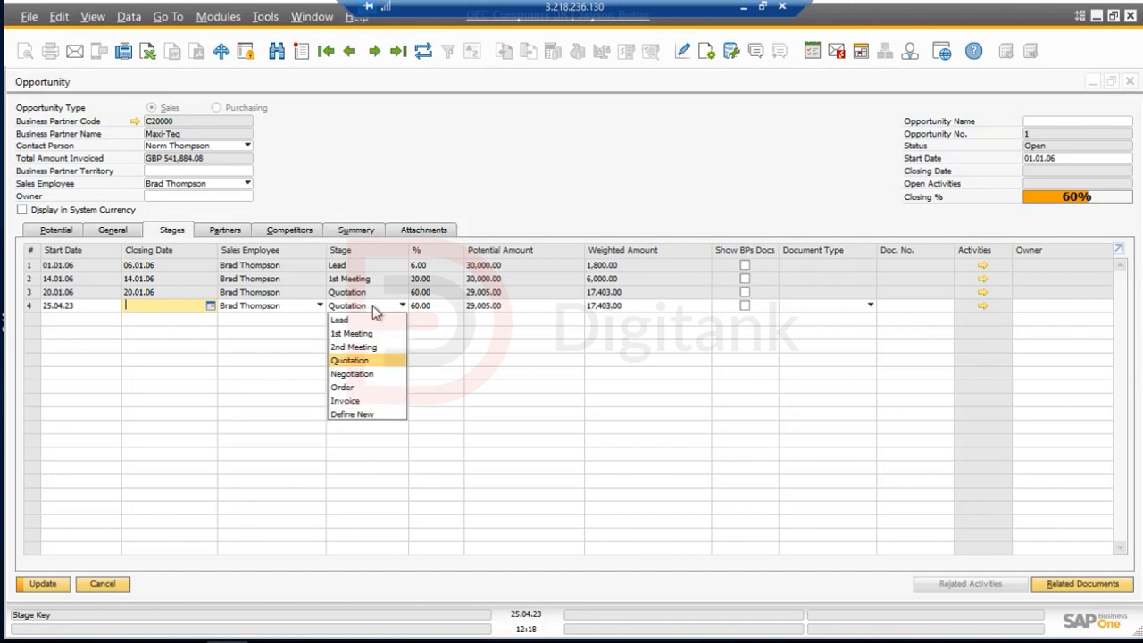
click(358, 374)
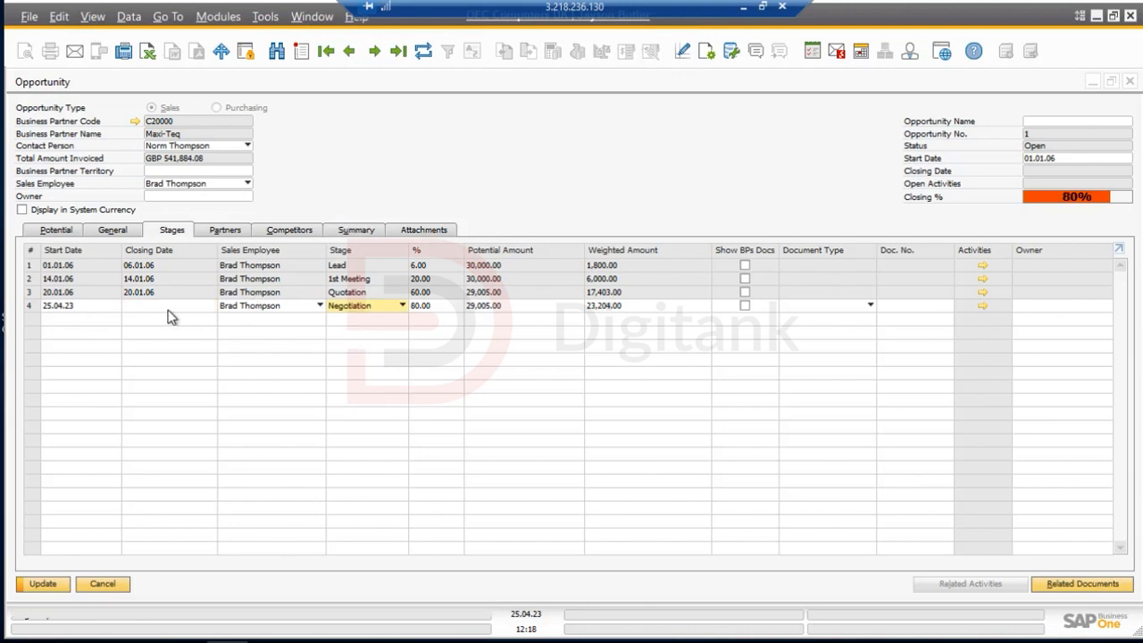
click(205, 310)
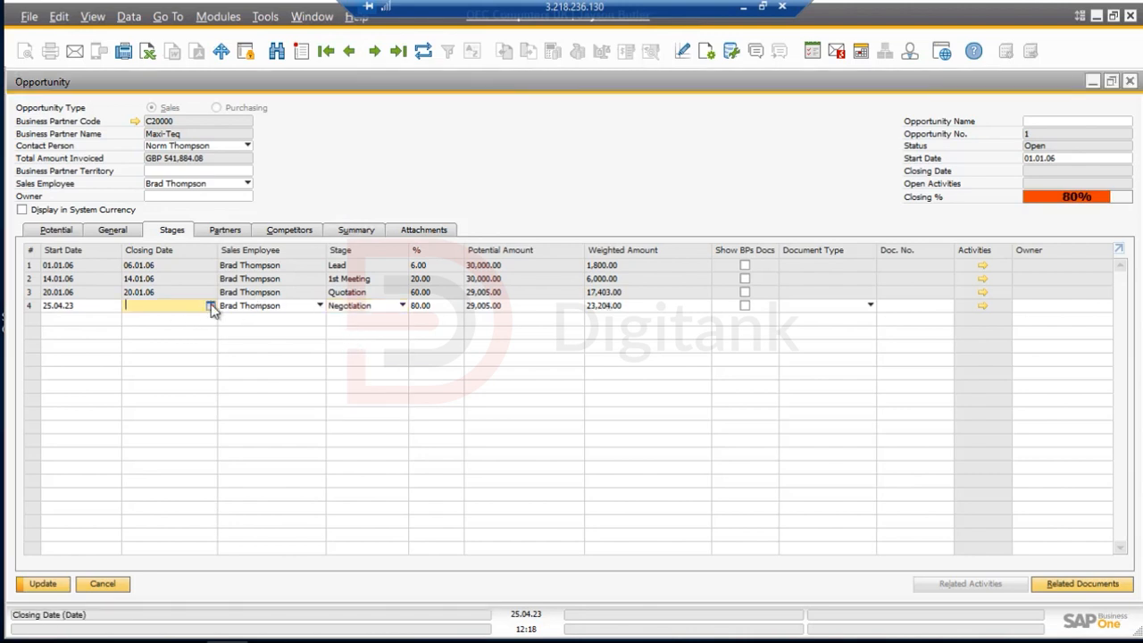
click(211, 307)
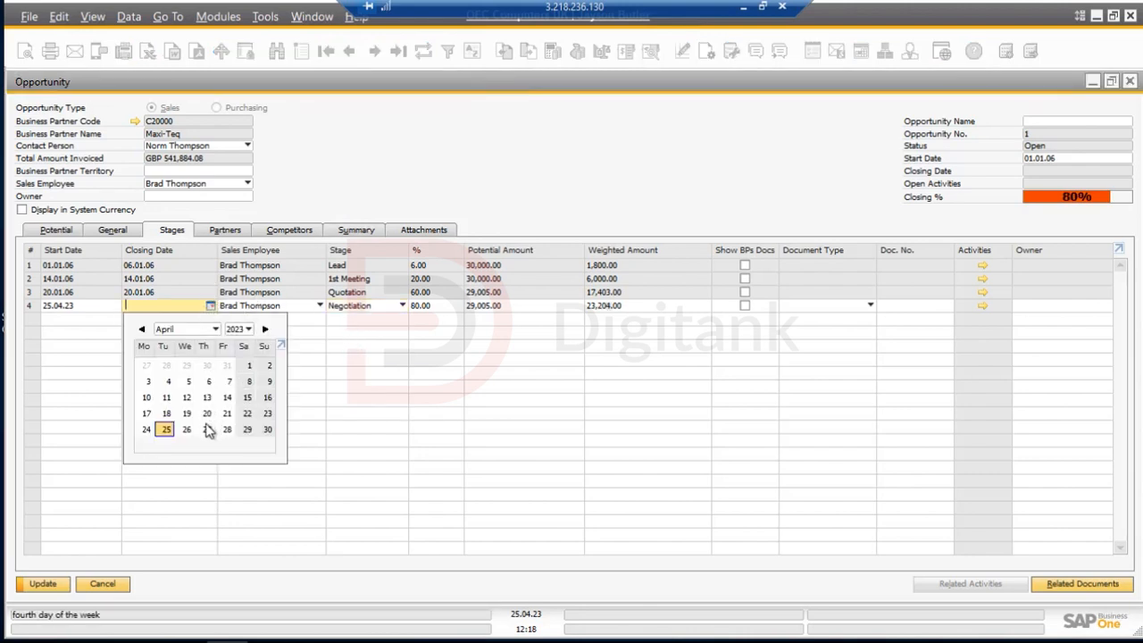
click(208, 430)
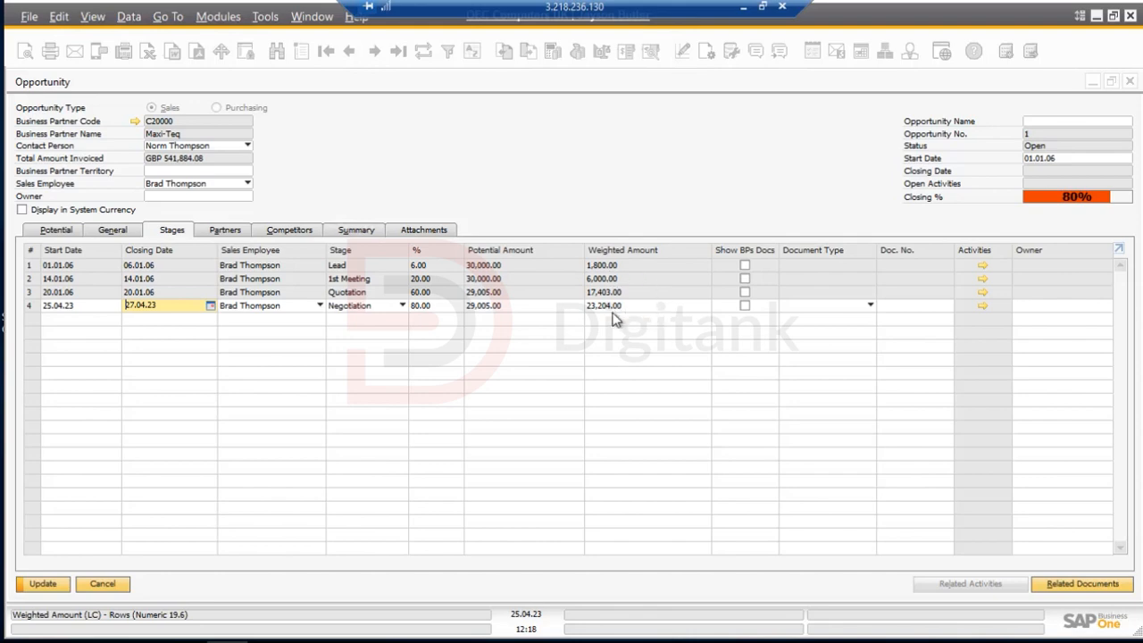
- Review the opportunity's partners, competitors, summary and attachments, and close it together with the opportunities report
click(233, 232)
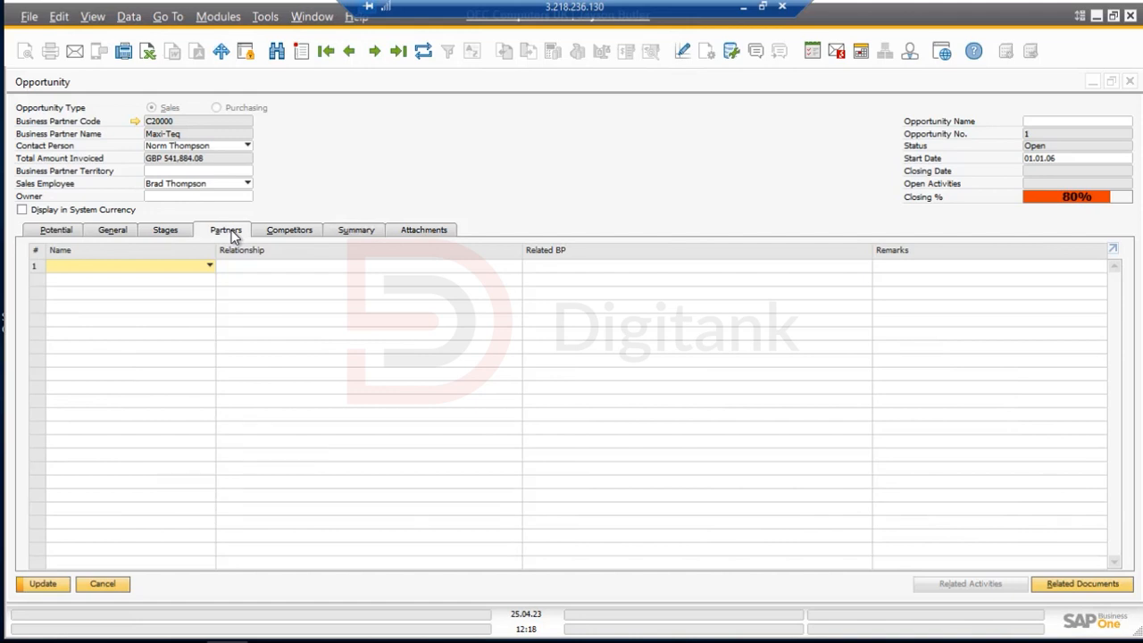
click(293, 233)
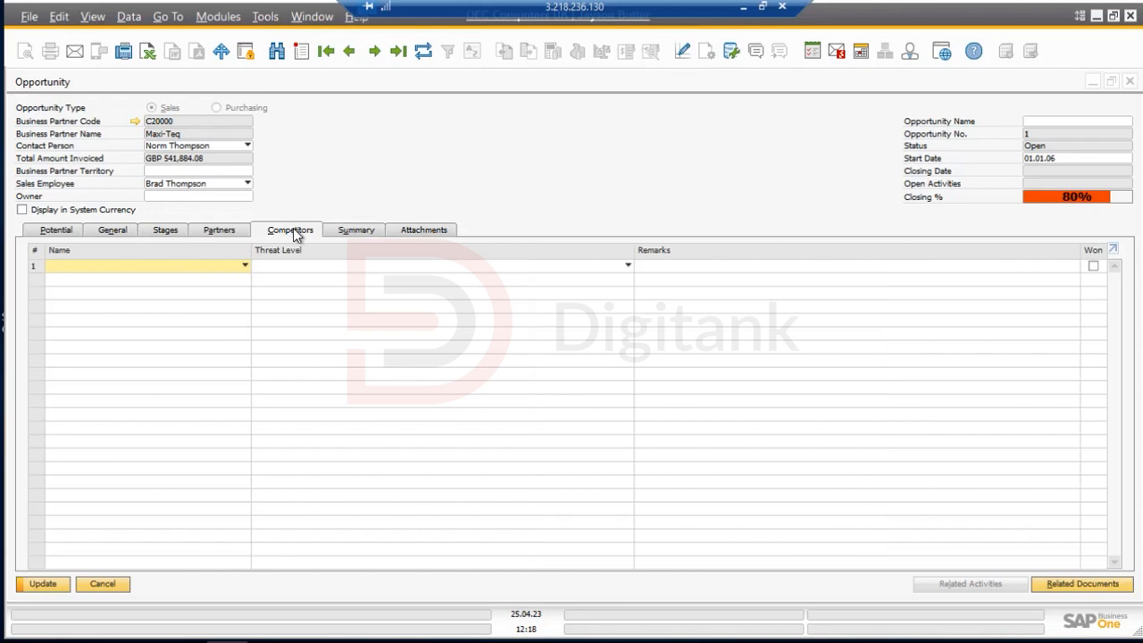
click(366, 232)
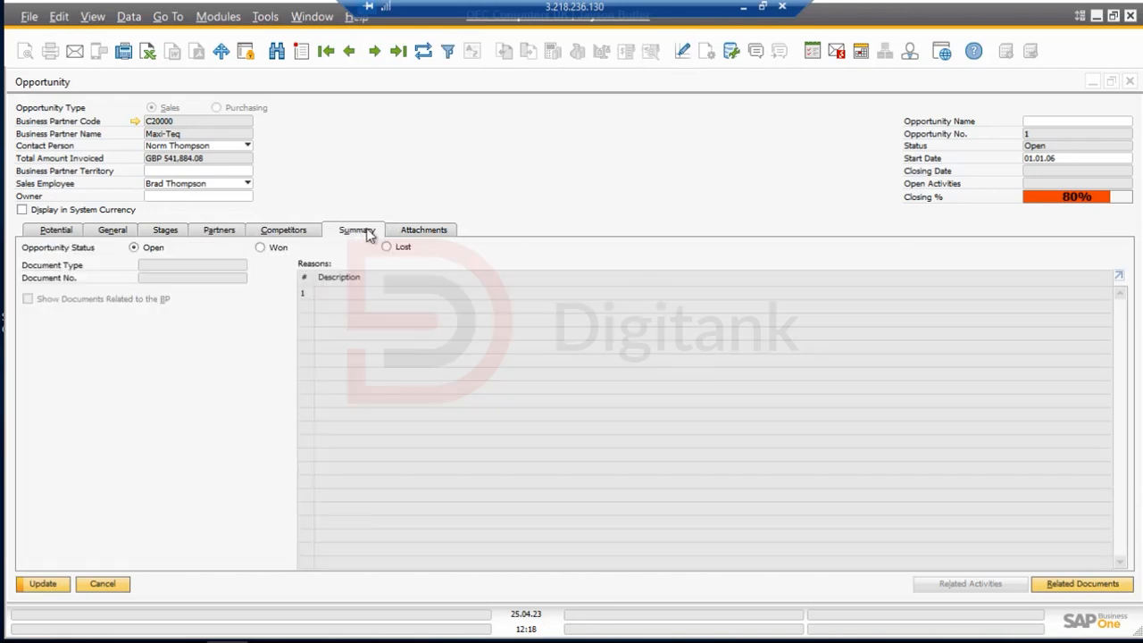
click(449, 231)
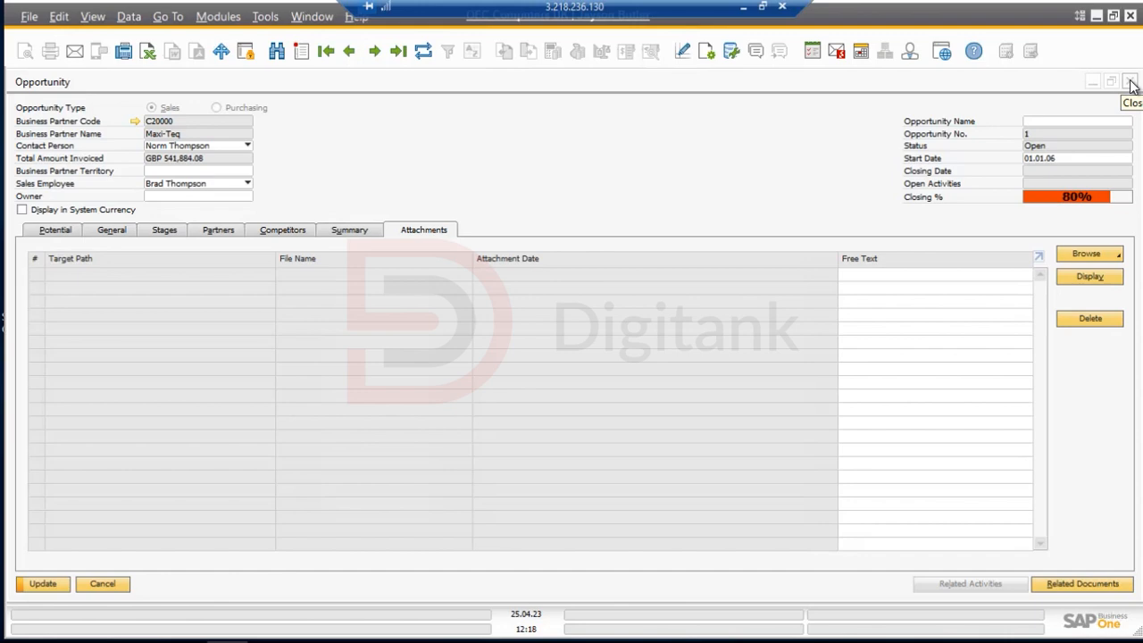
click(1131, 83)
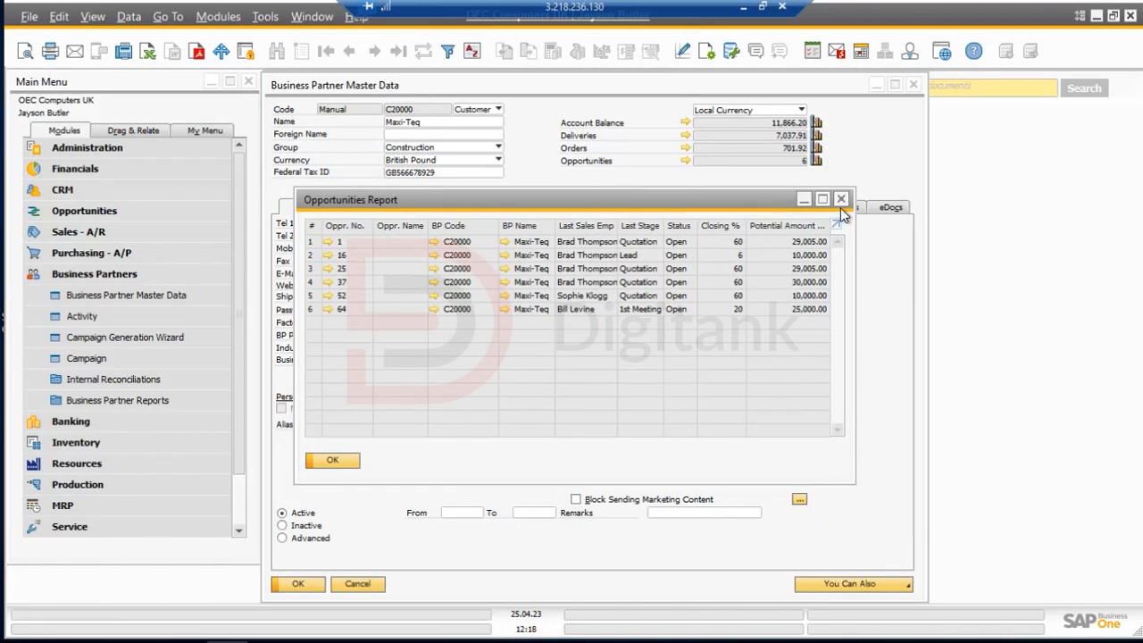
click(842, 201)
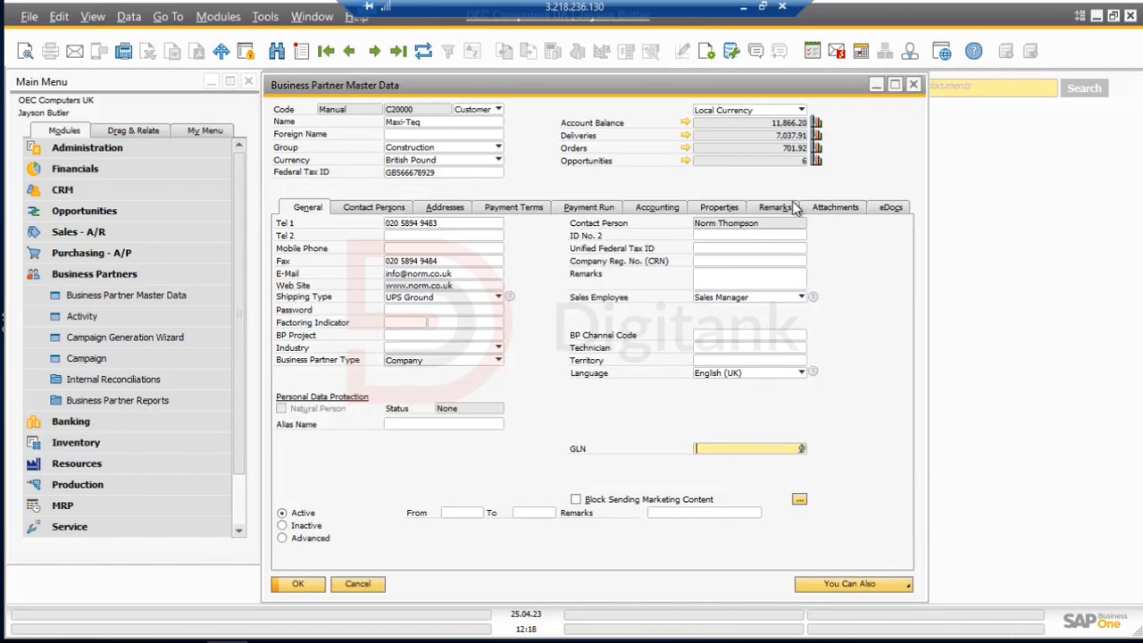
- Try to change the Maxi-Teq business partner's type from Customer to Lead, and close the record
click(489, 109)
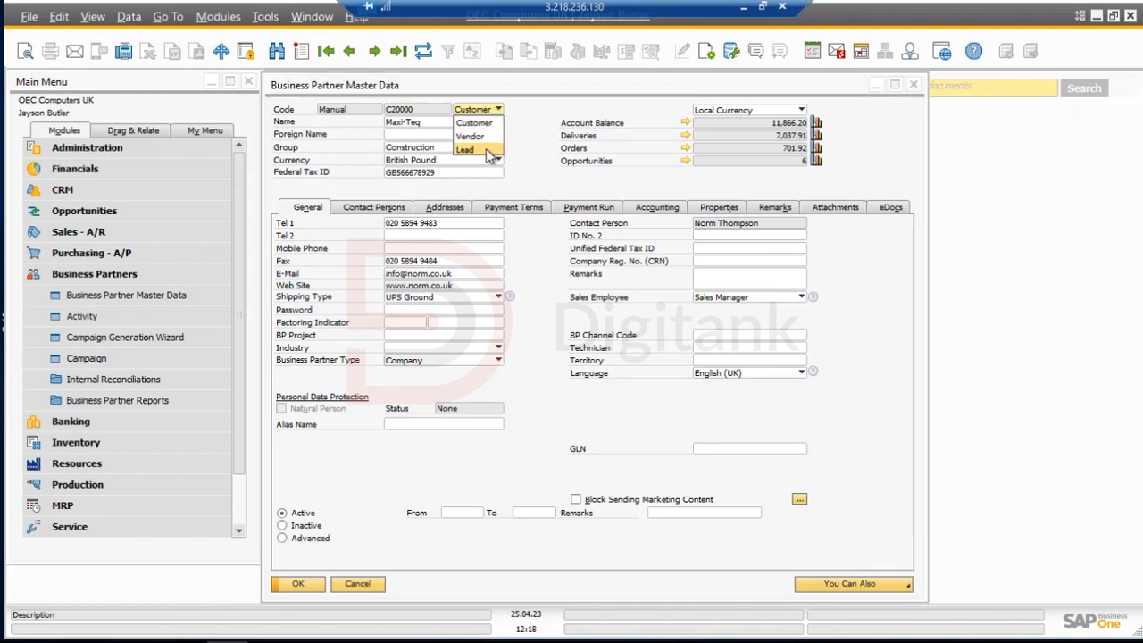
click(490, 153)
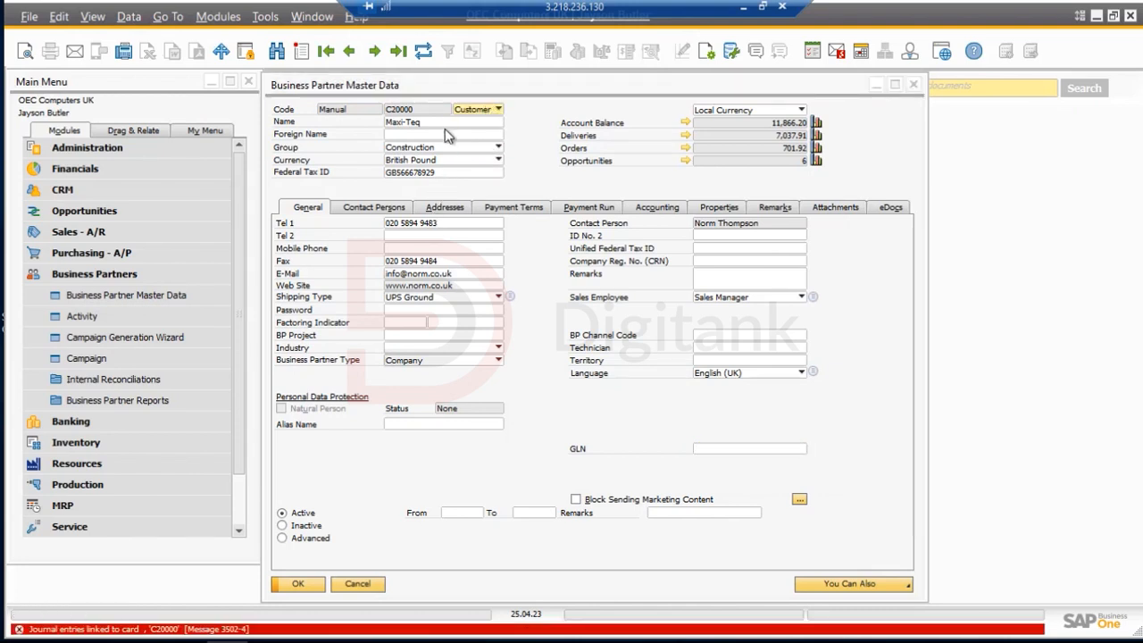
click(488, 109)
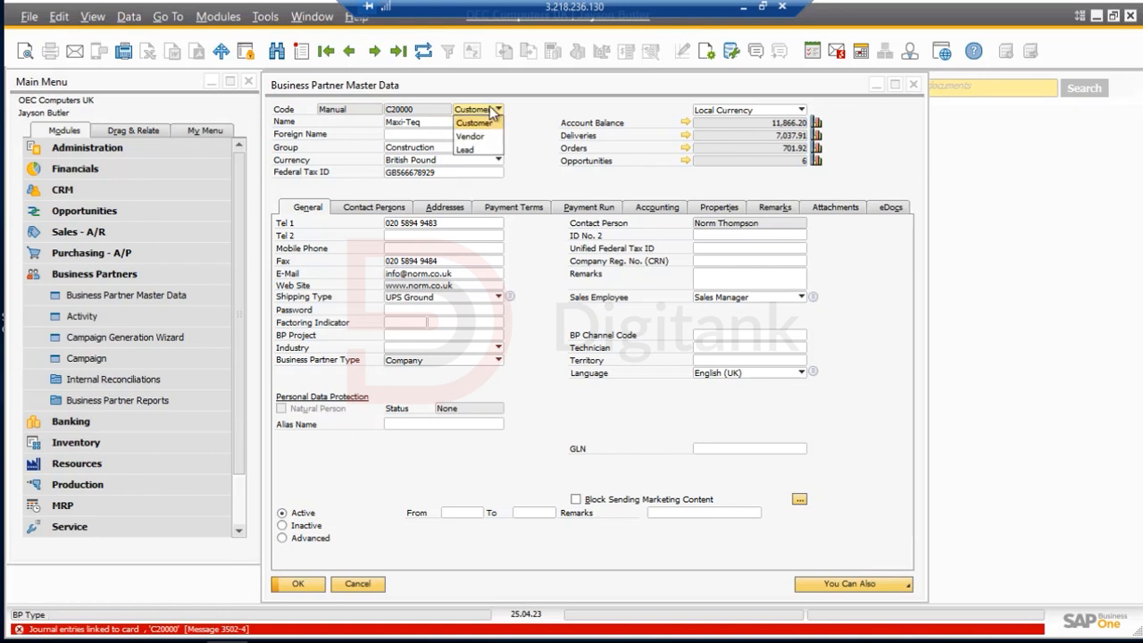
click(493, 111)
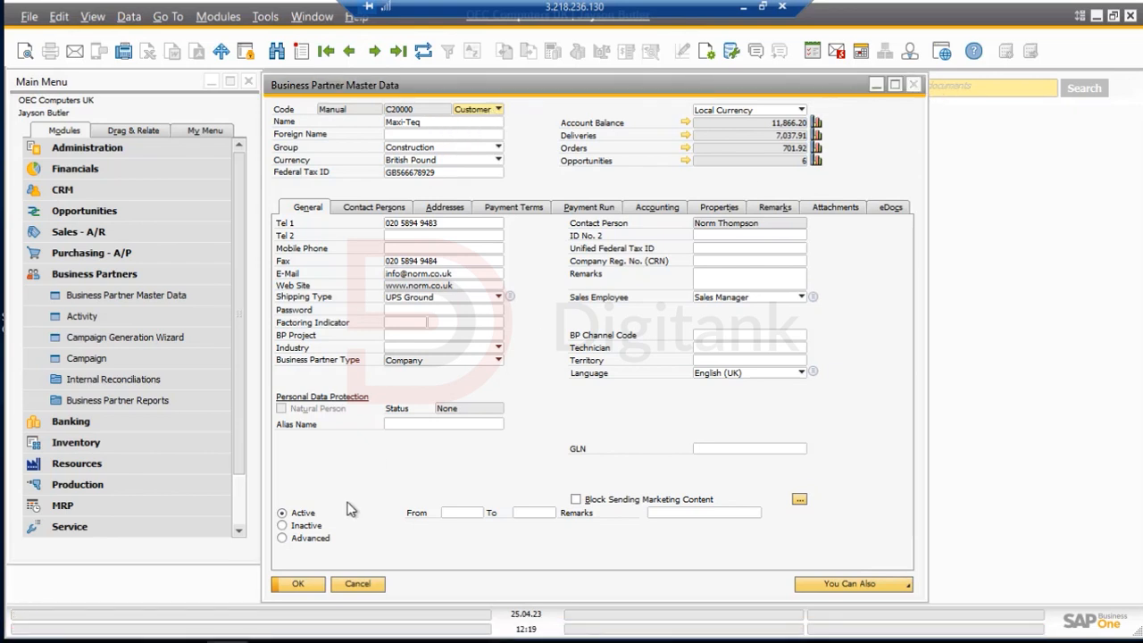
click(367, 585)
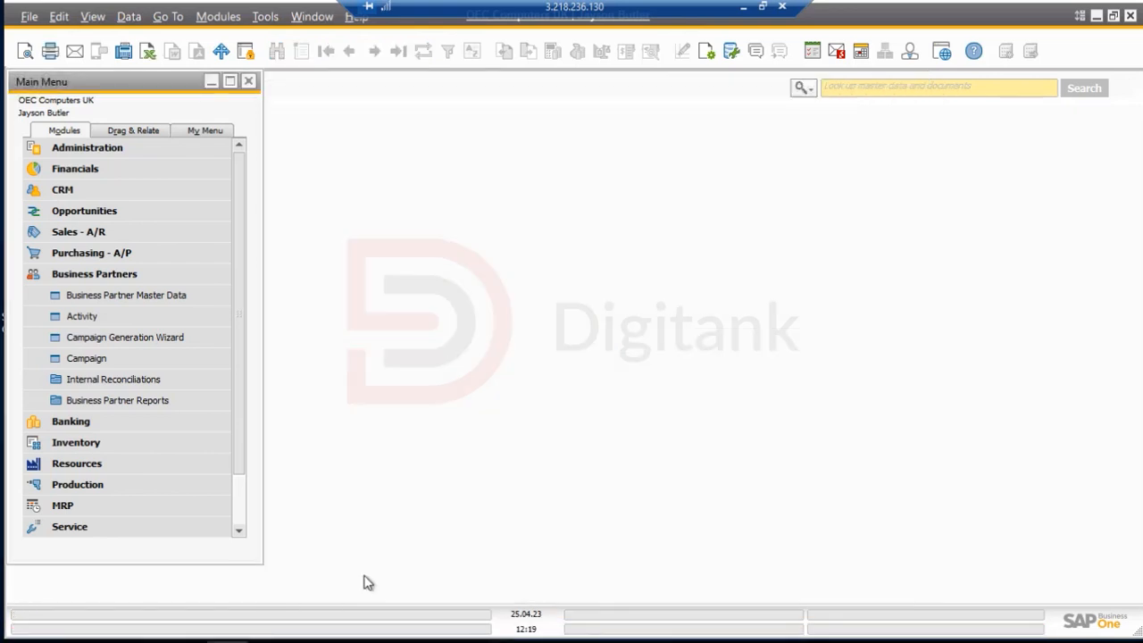
- Open Business Partner Master Data, set the search type to Lead, and close the form without searching
click(116, 294)
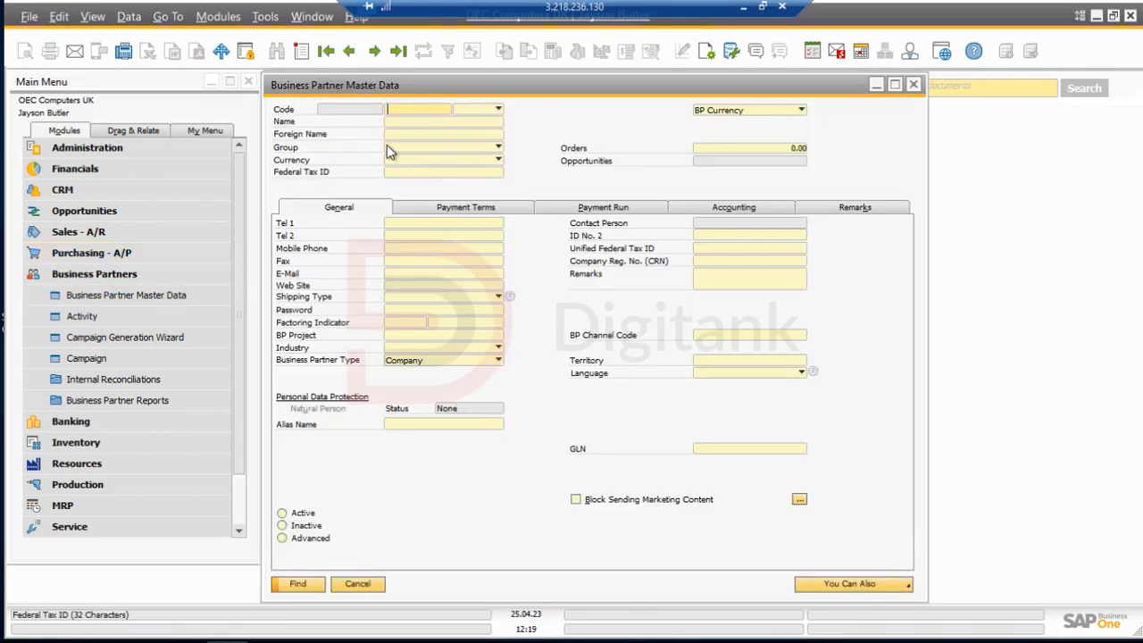
click(498, 108)
click(489, 151)
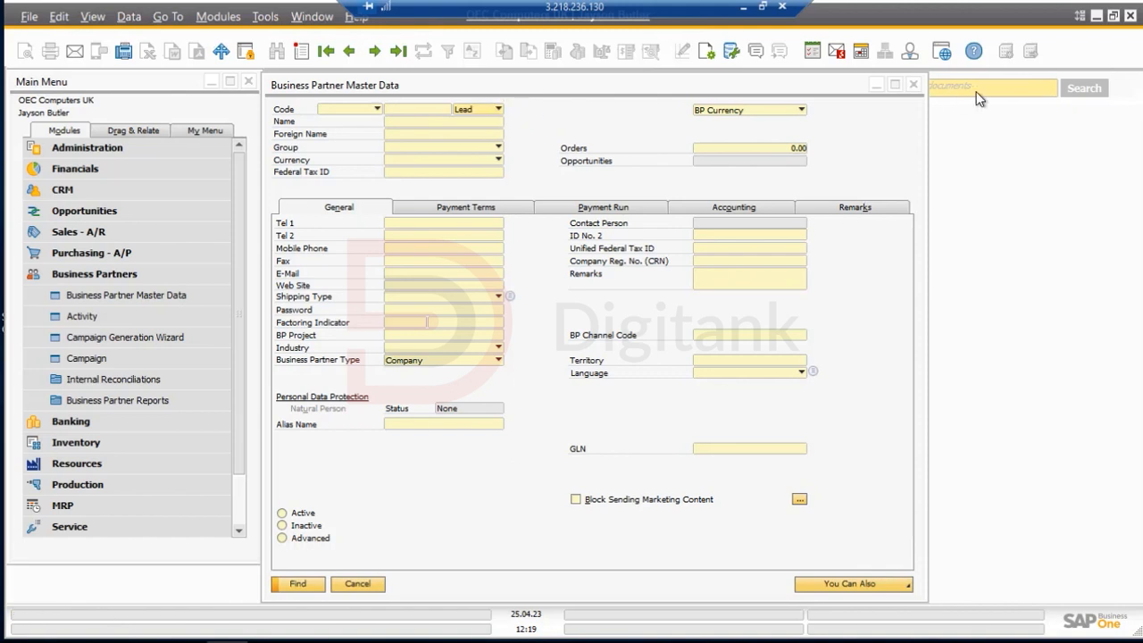
click(914, 86)
- Open a new sales opportunity from the Opportunities module and view the form for creating a new Lead business partner
click(169, 274)
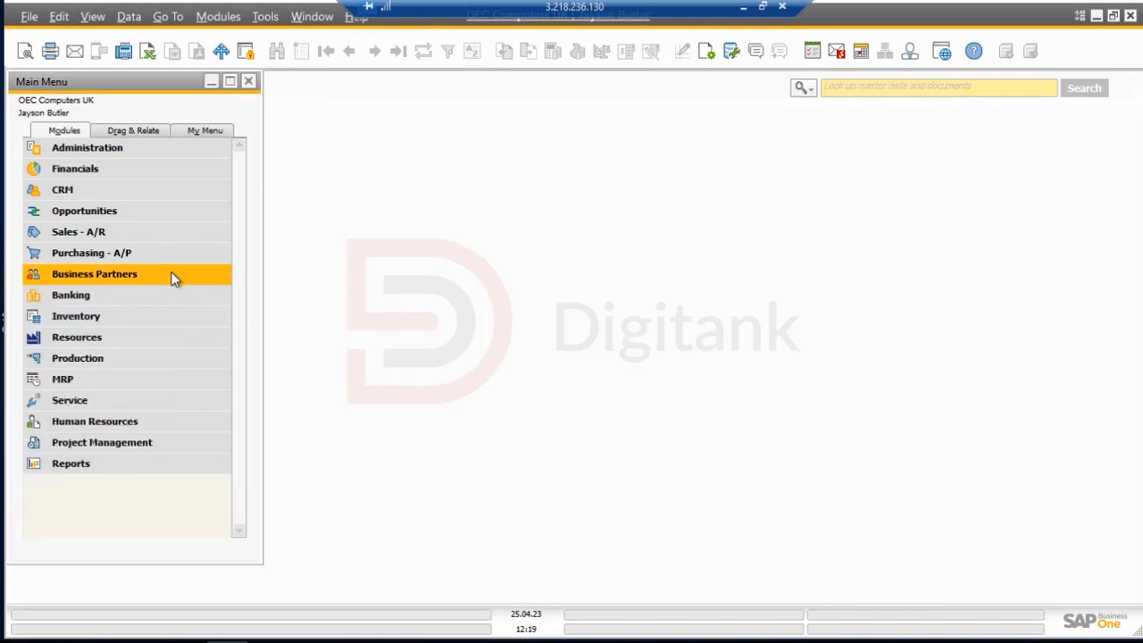
click(139, 205)
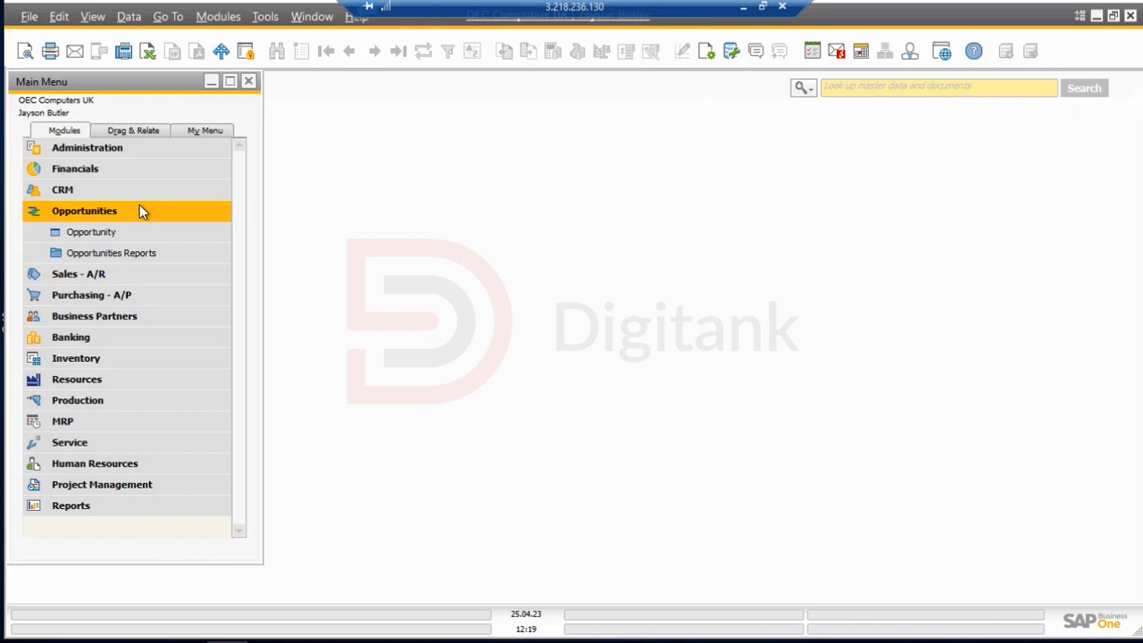
click(102, 232)
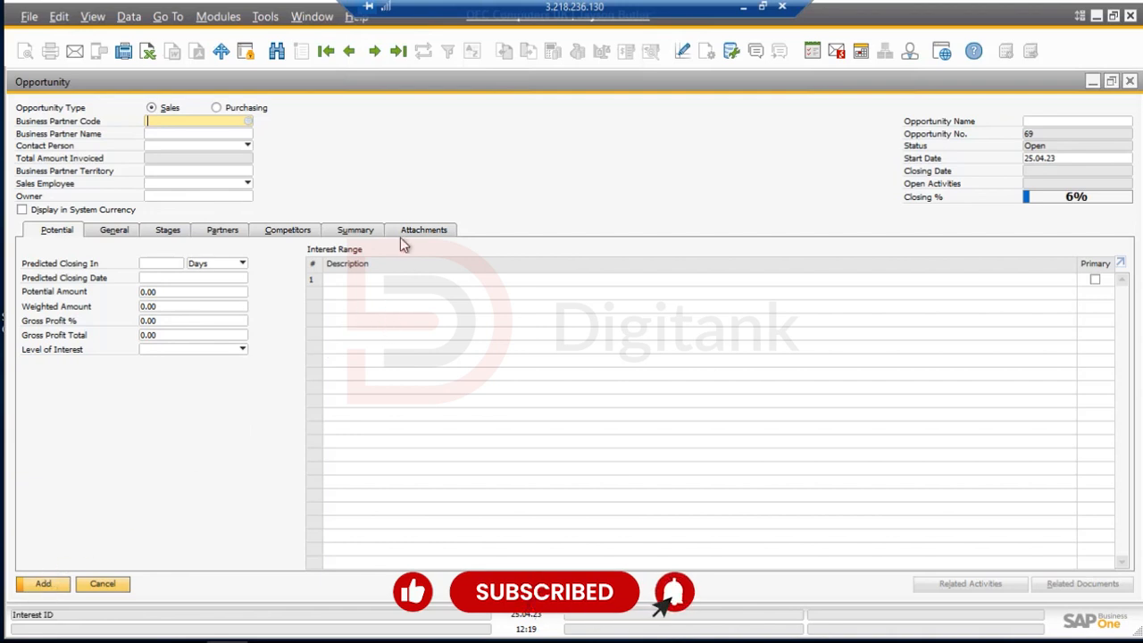
click(249, 122)
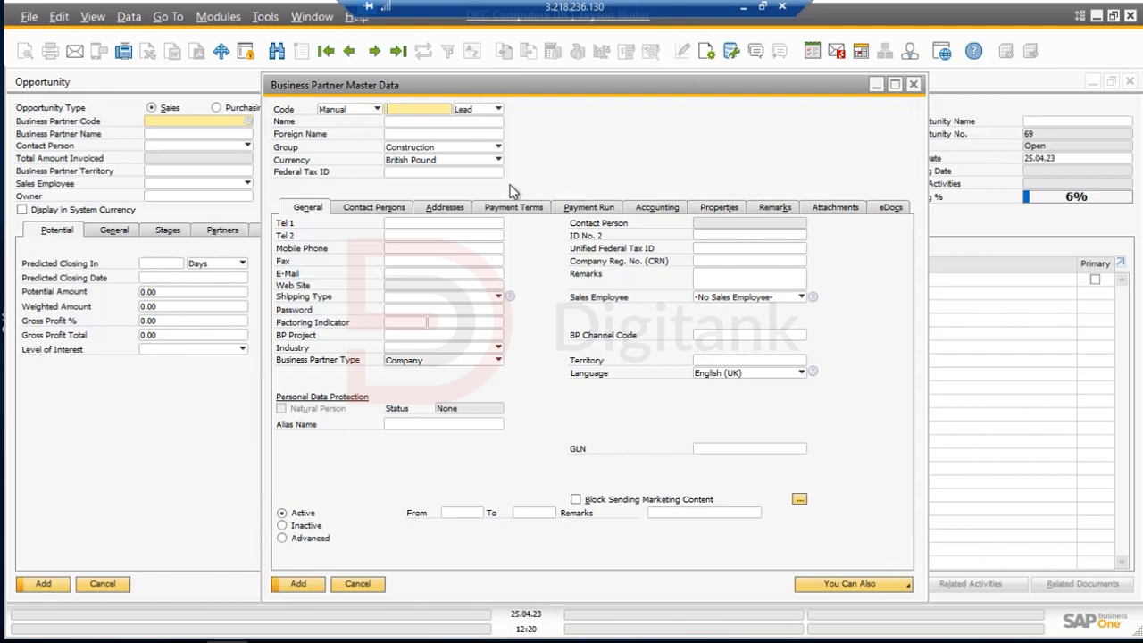
click(914, 85)
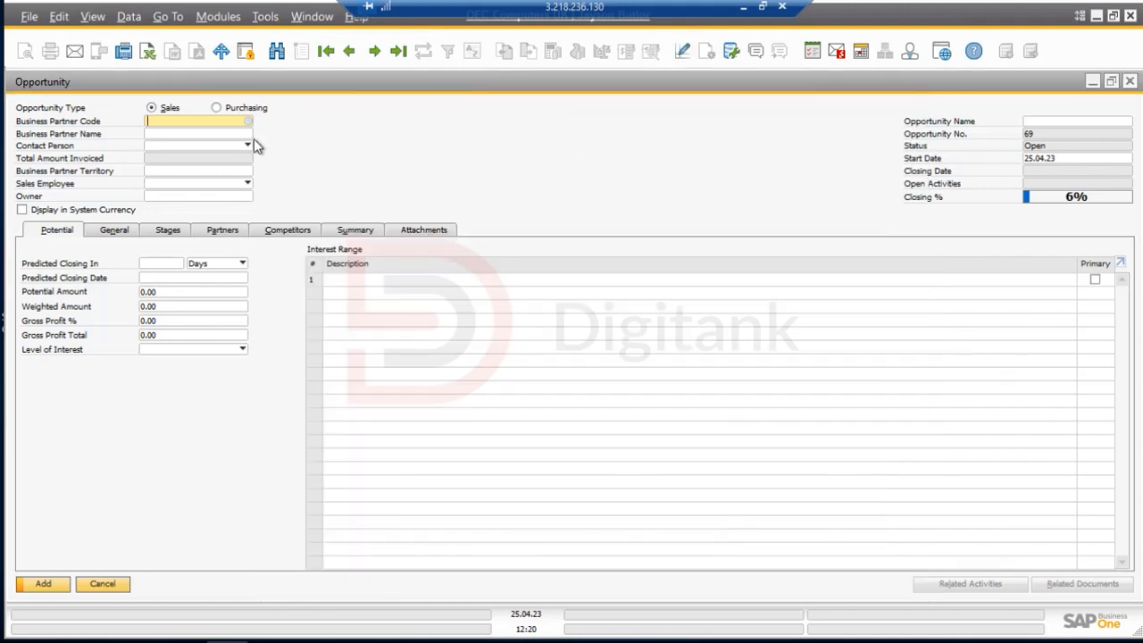
- Choose Maxi-Teq (C20000) as the new opportunity's business partner and close the form without saving
click(249, 121)
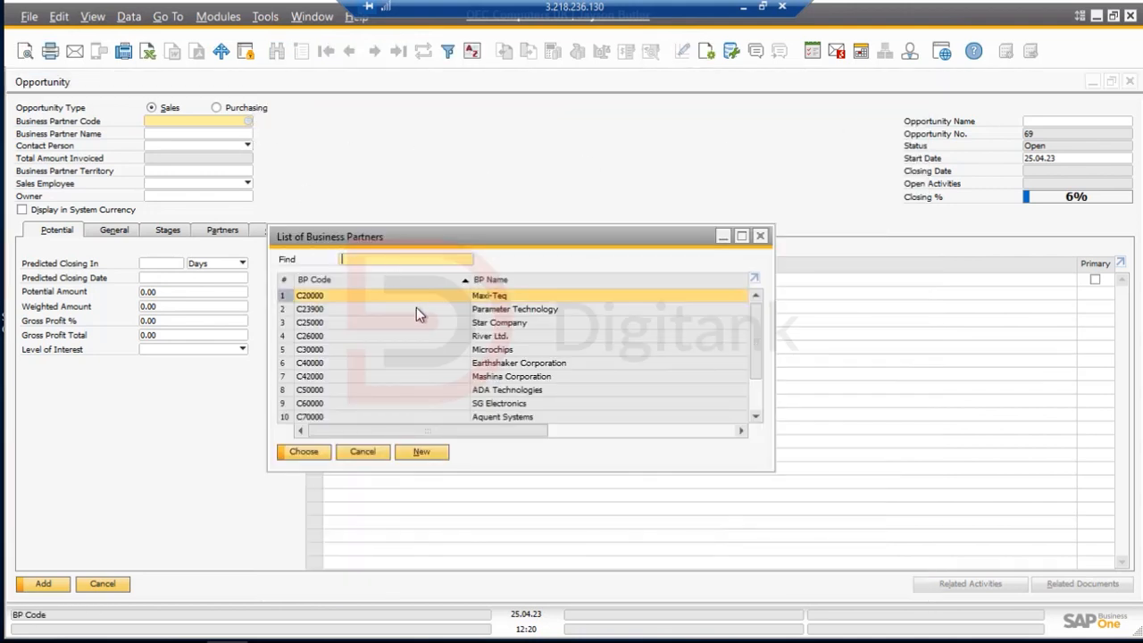
click(303, 451)
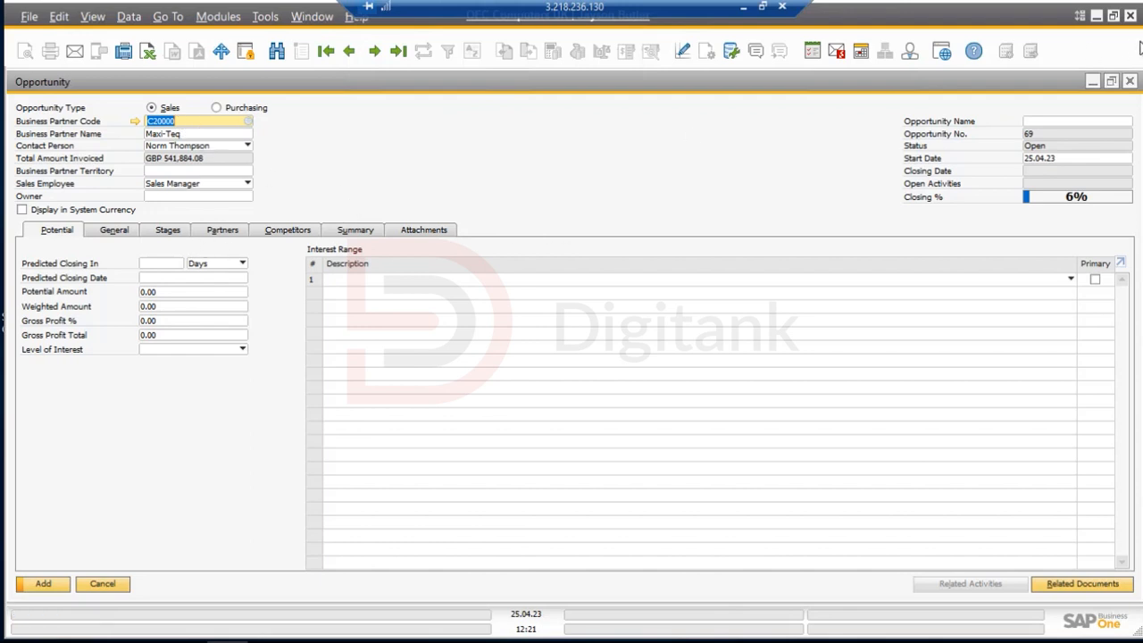
click(1130, 81)
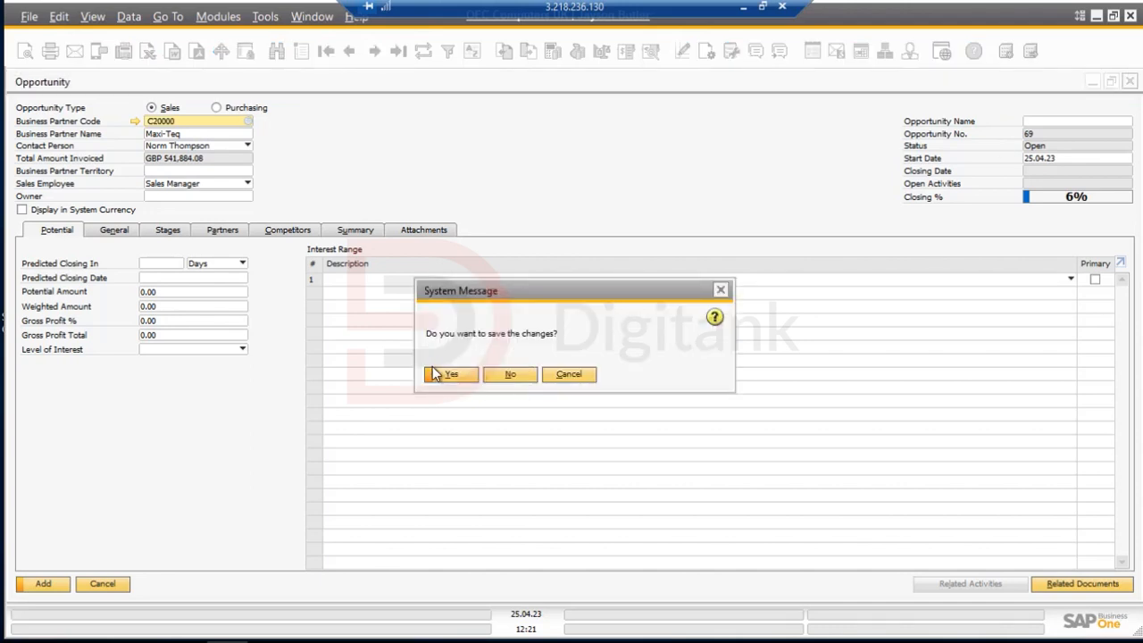
click(514, 377)
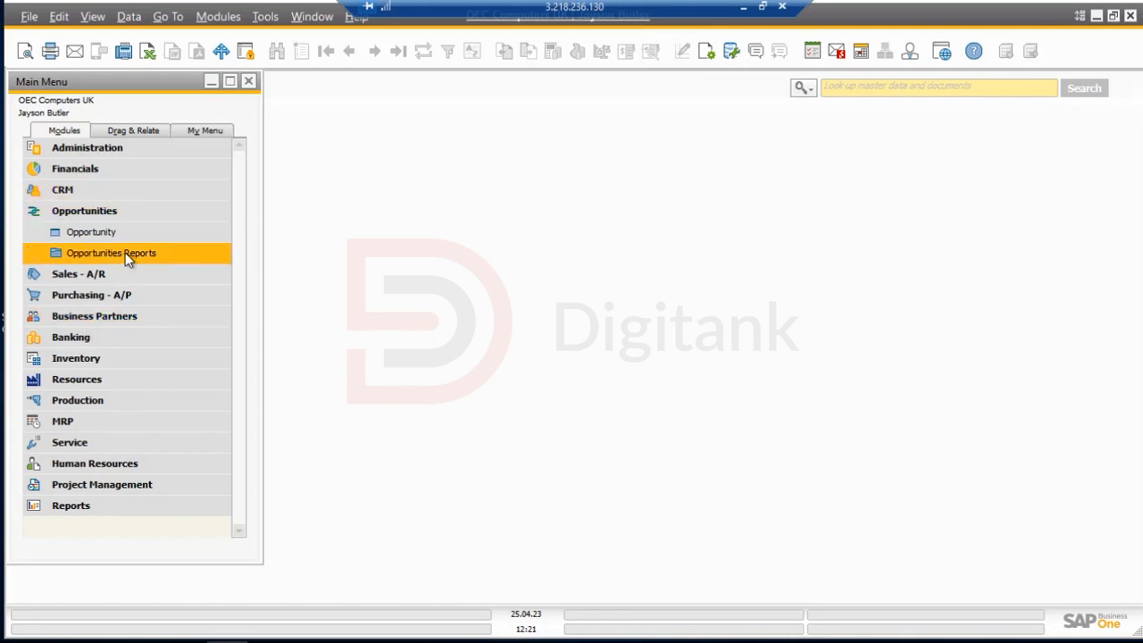
- Open the Stage Analysis report's selection criteria and set the start date range from 11.04.23 to 07.04.23
click(126, 255)
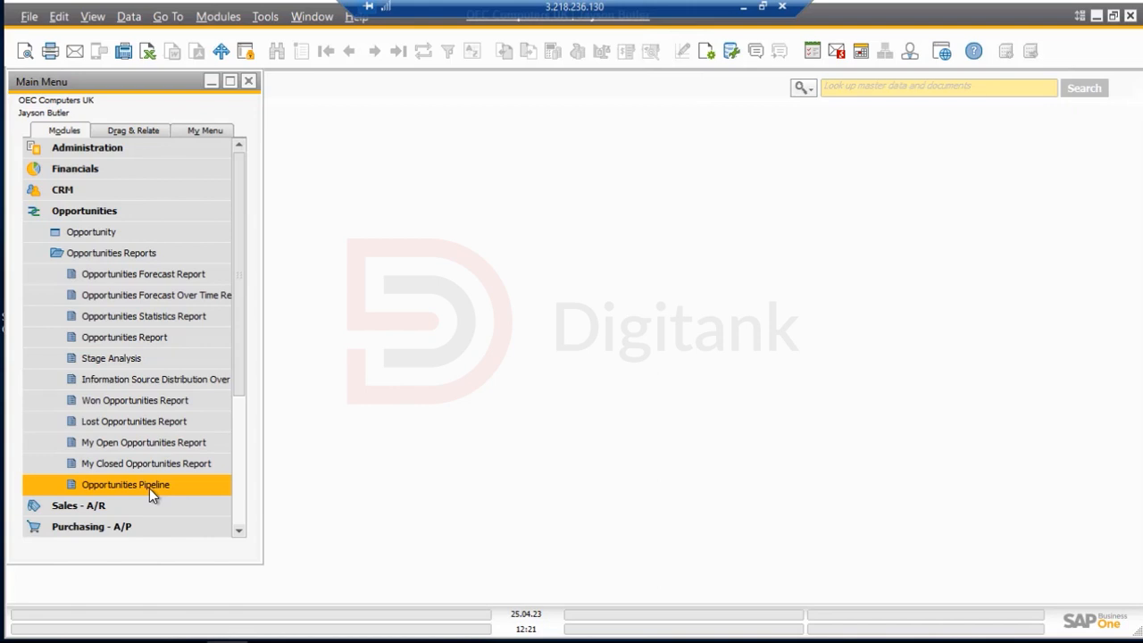
click(122, 357)
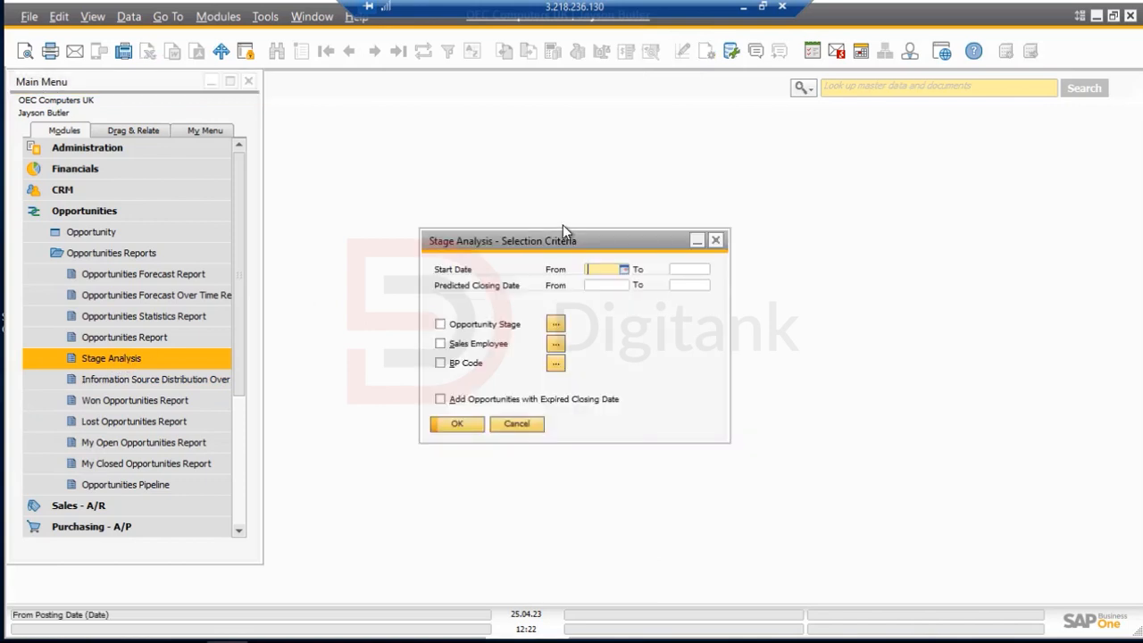
click(624, 269)
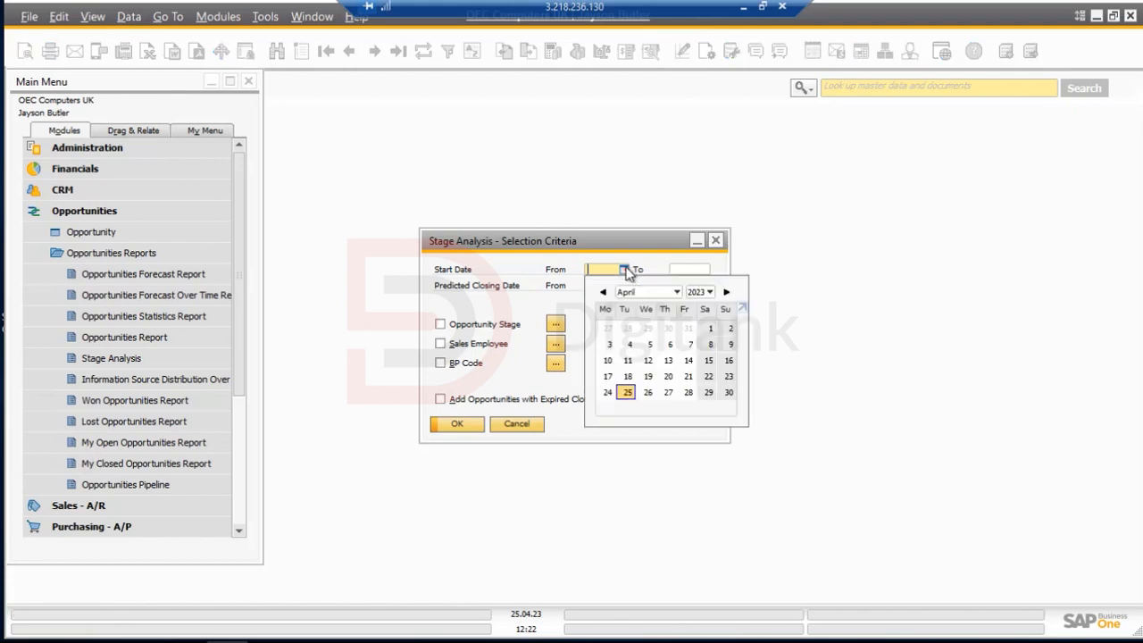
click(628, 359)
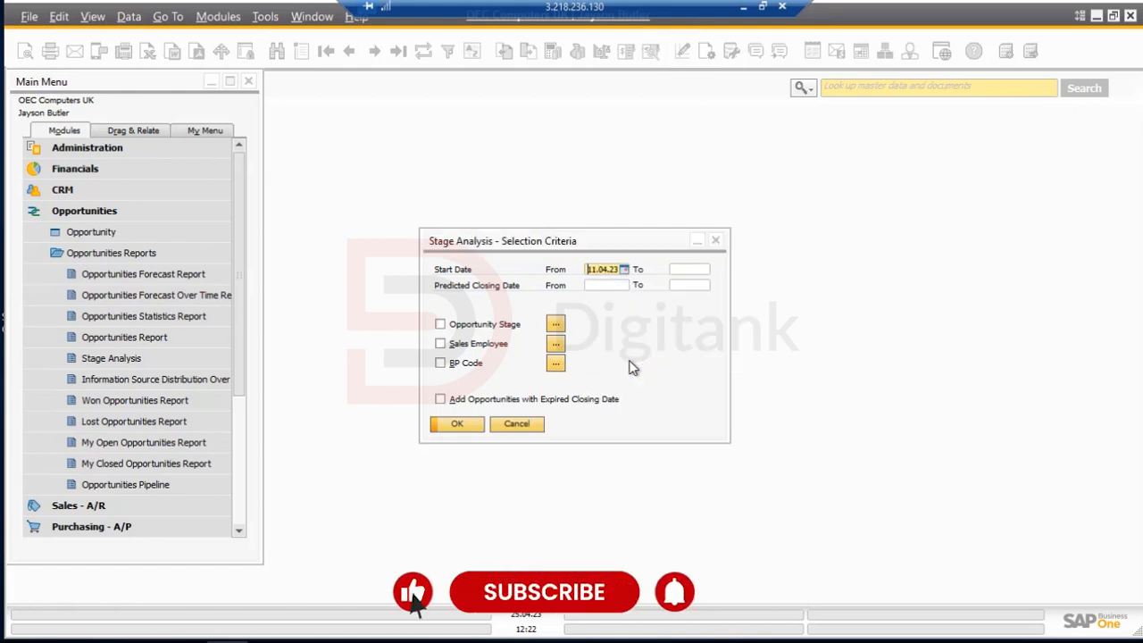
click(689, 269)
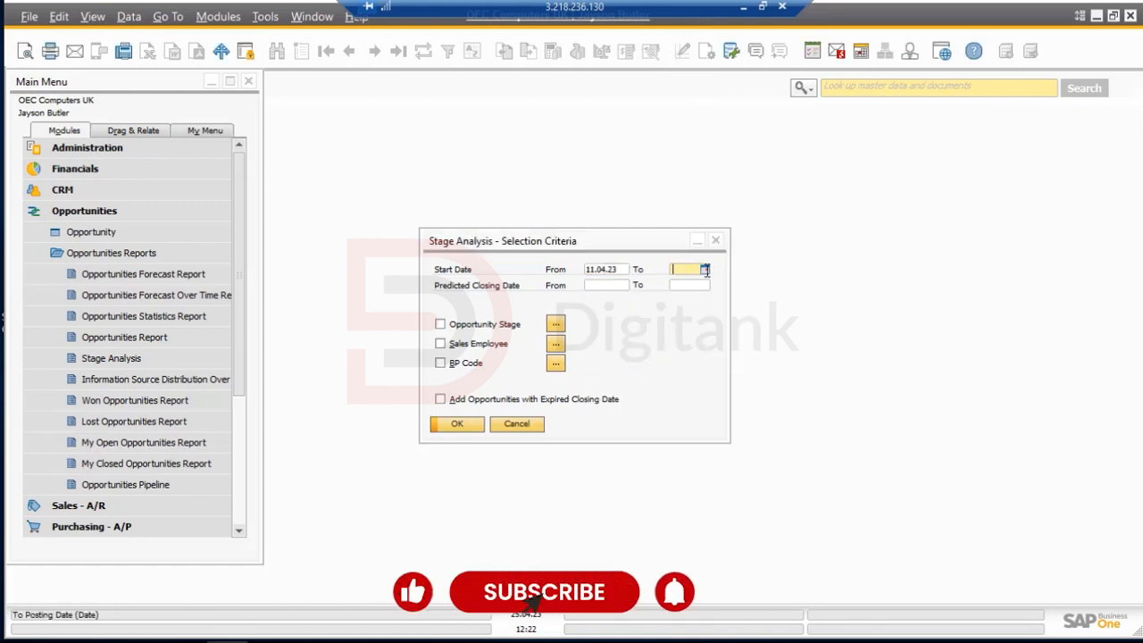
click(704, 269)
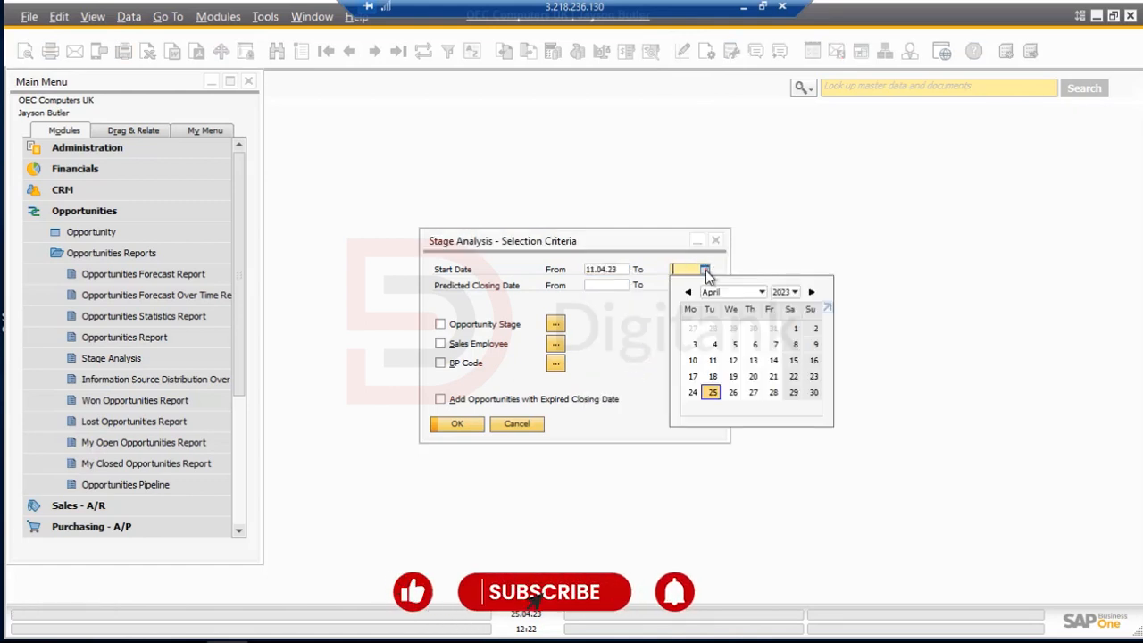
click(775, 343)
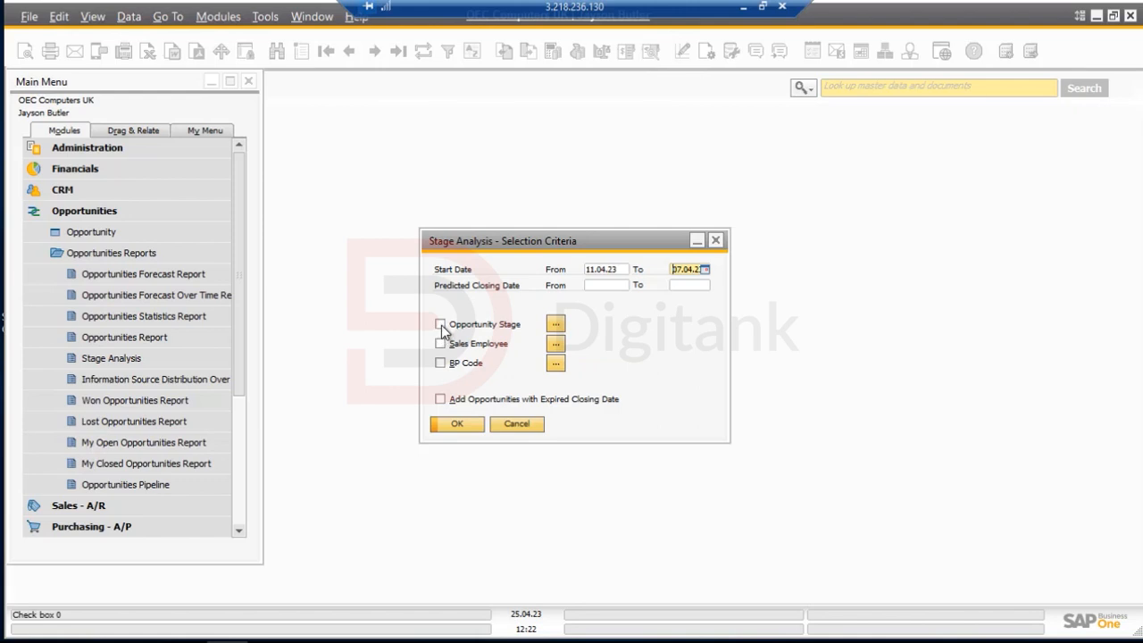
- Filter the report by the last sales employee in the list and try to run it with the entered dates
click(438, 343)
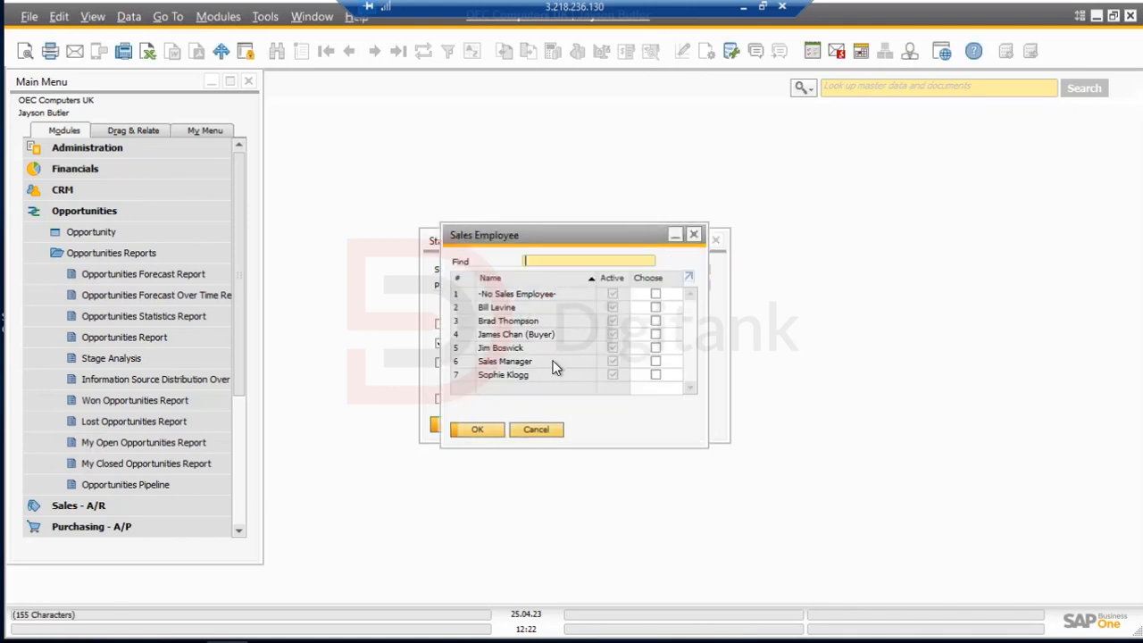
click(655, 375)
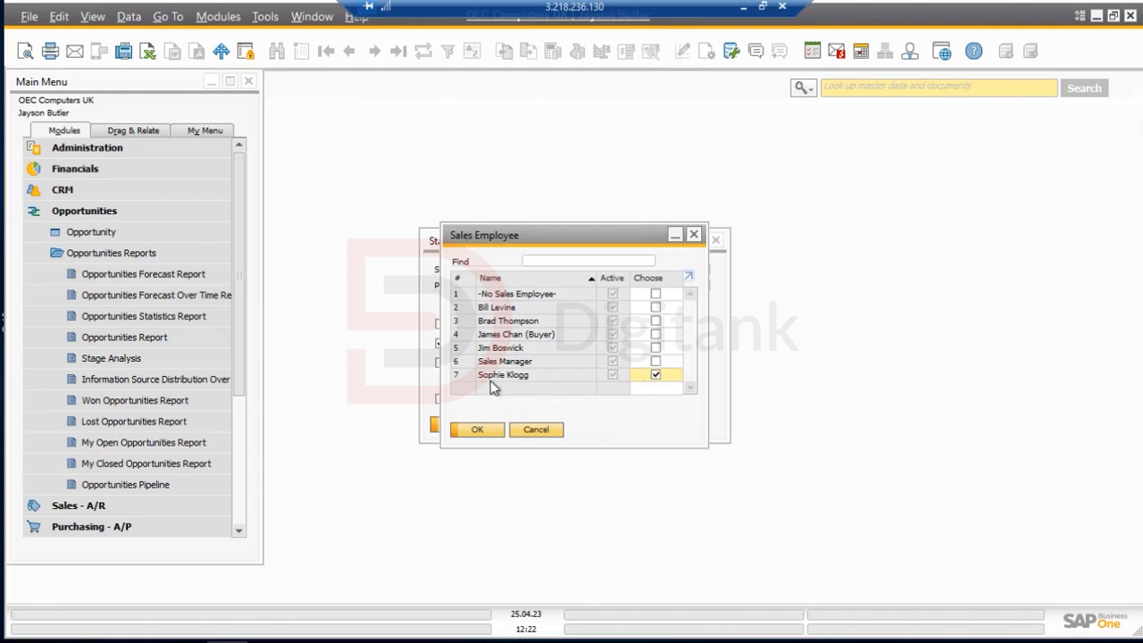
click(480, 429)
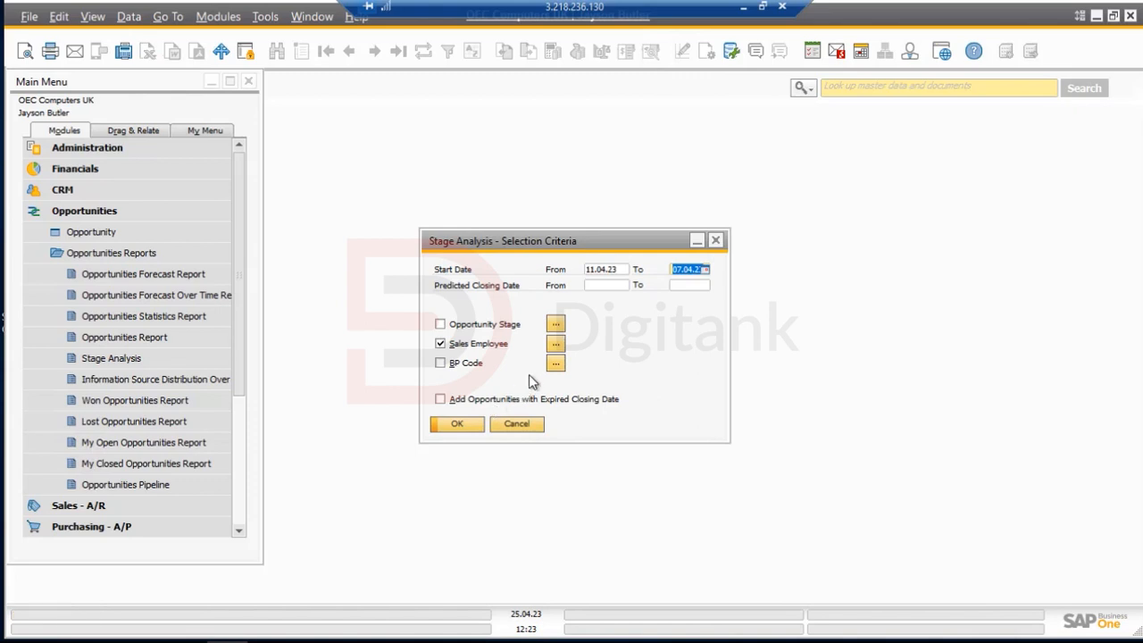
click(457, 425)
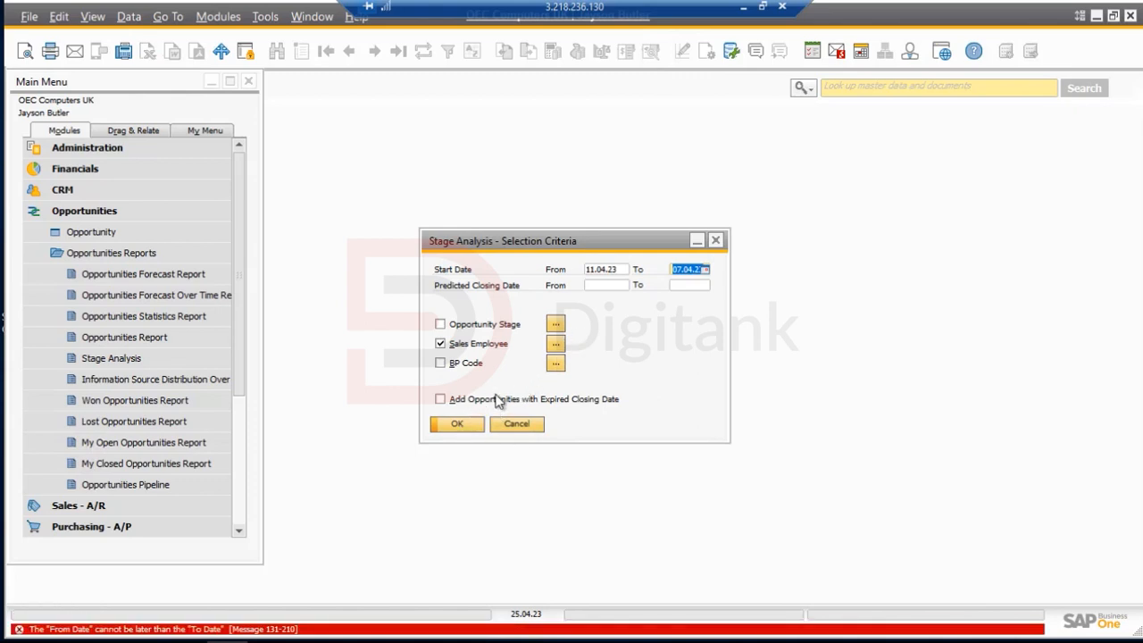
click(606, 269)
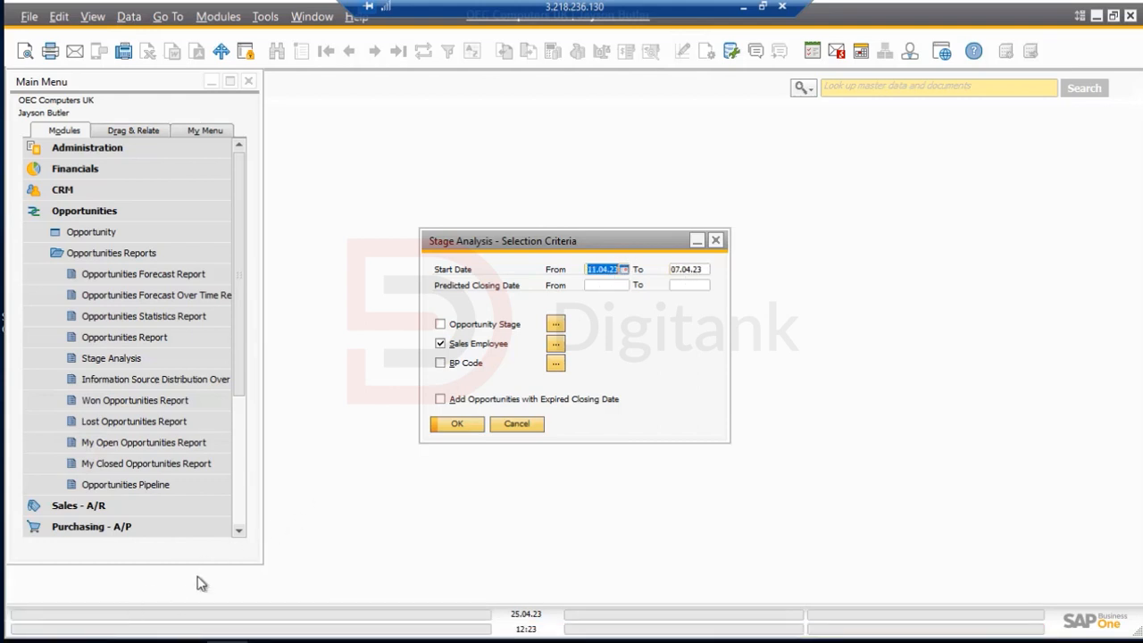
click(451, 425)
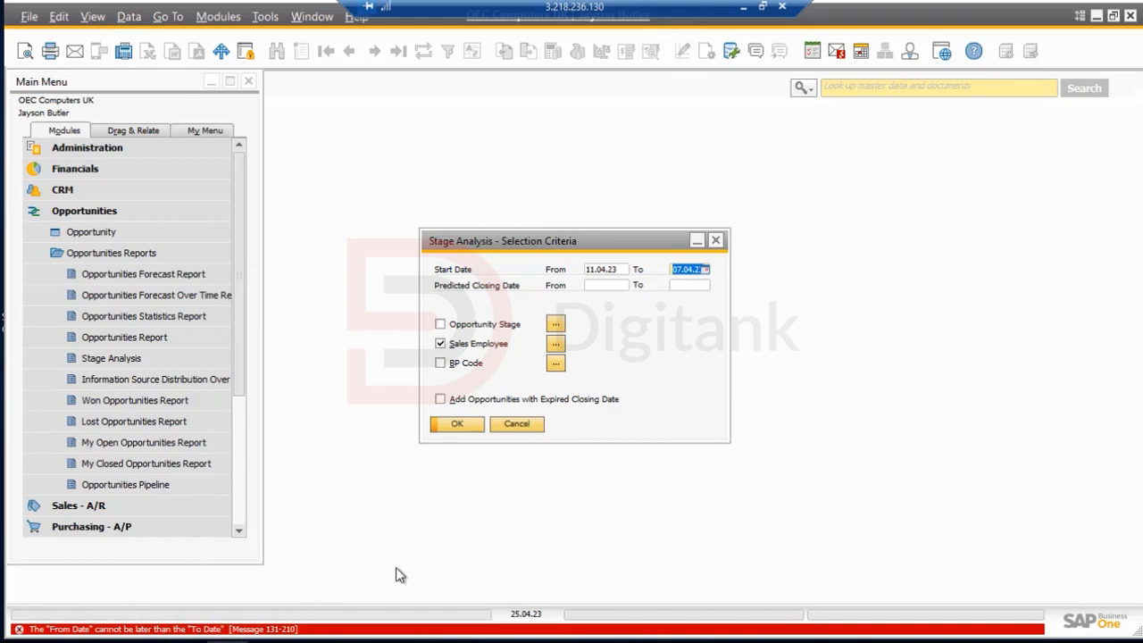
- Set the start date range from 24.04.23 to 30.04.23 and try to run the Stage Analysis report
click(706, 269)
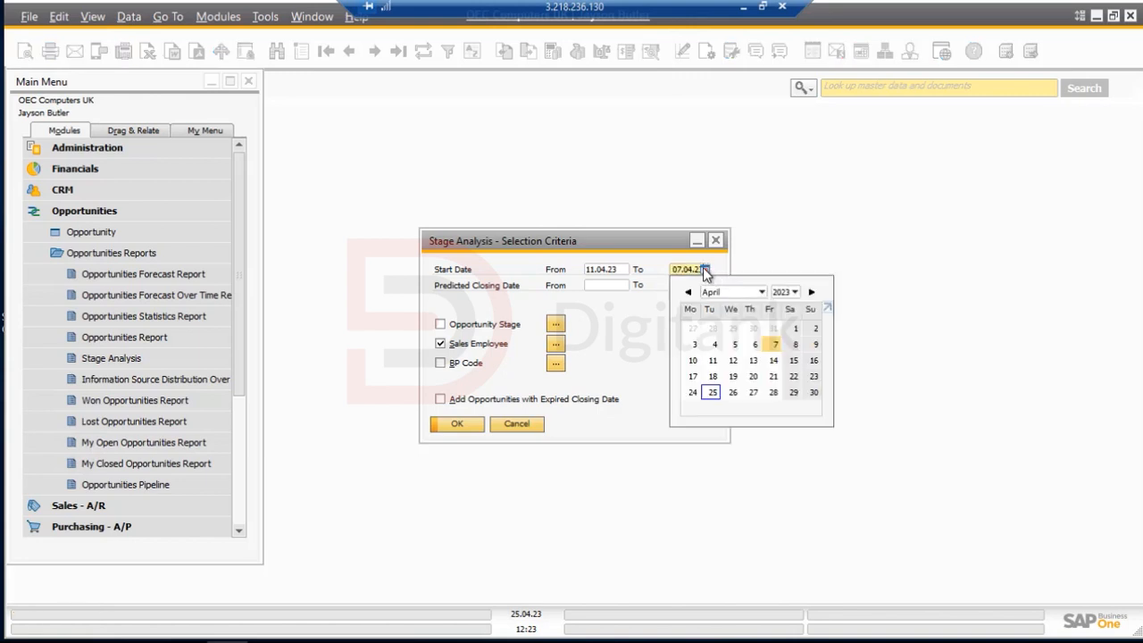
click(813, 392)
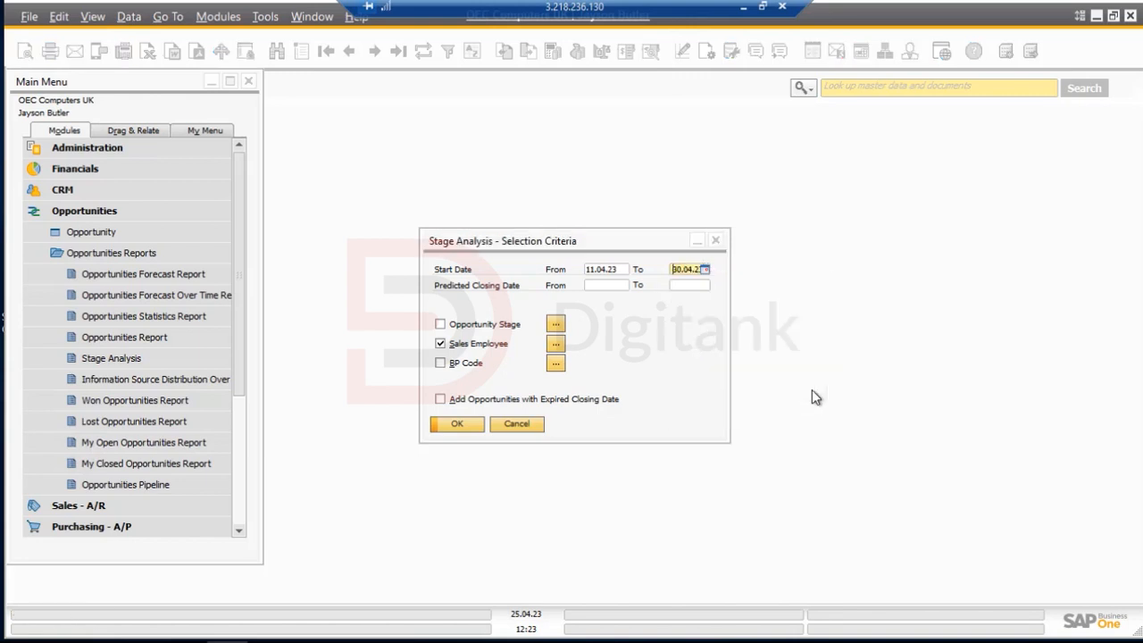
click(623, 270)
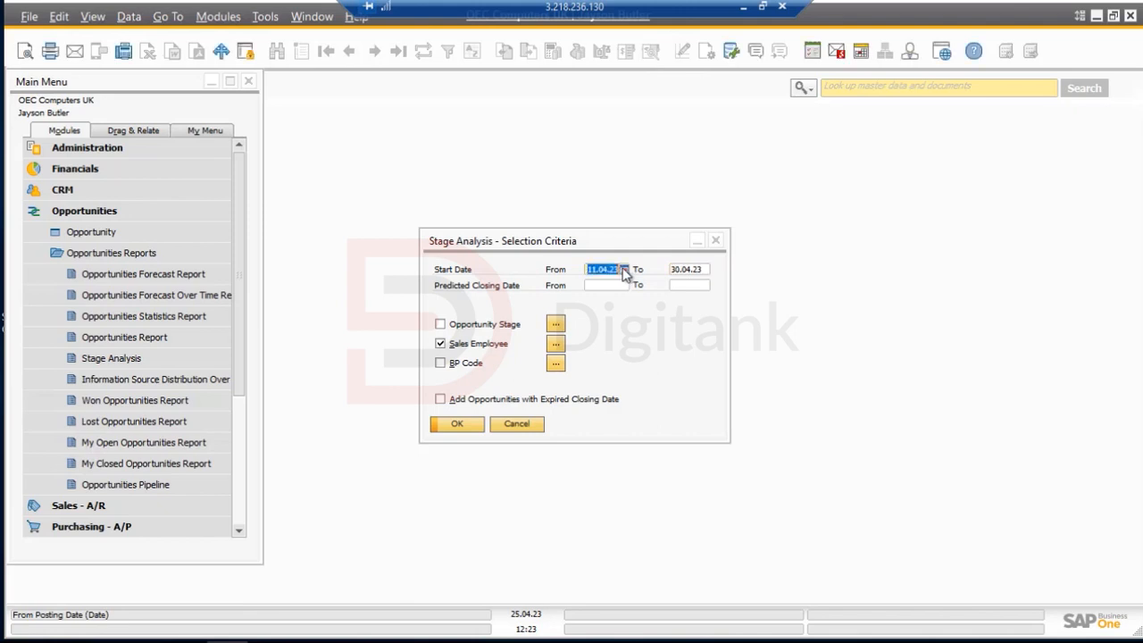
click(624, 270)
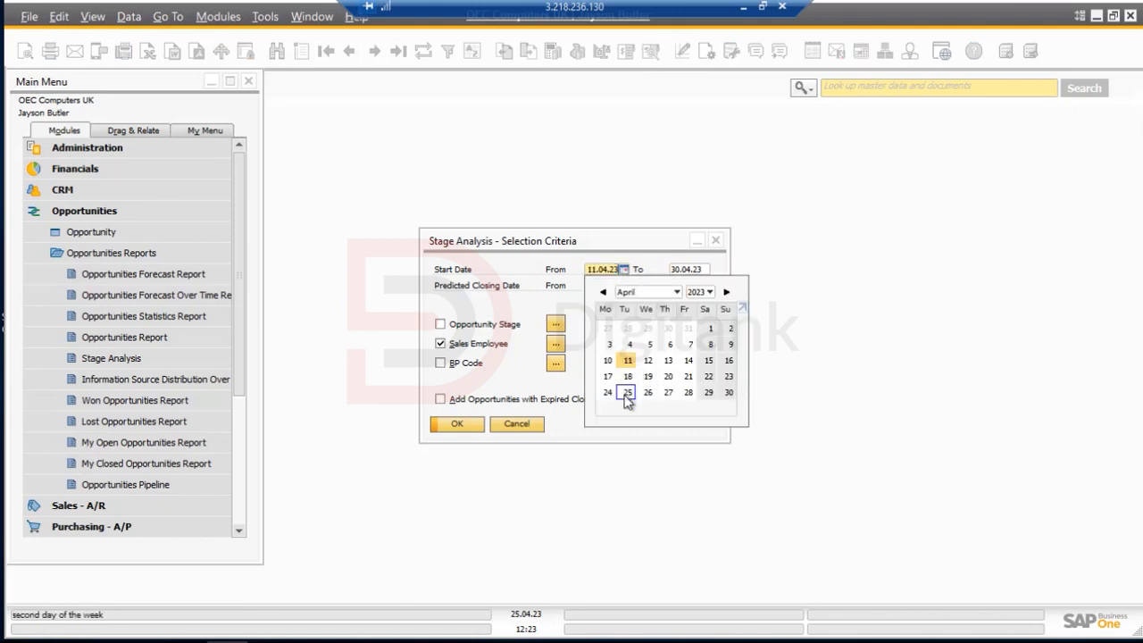
click(610, 393)
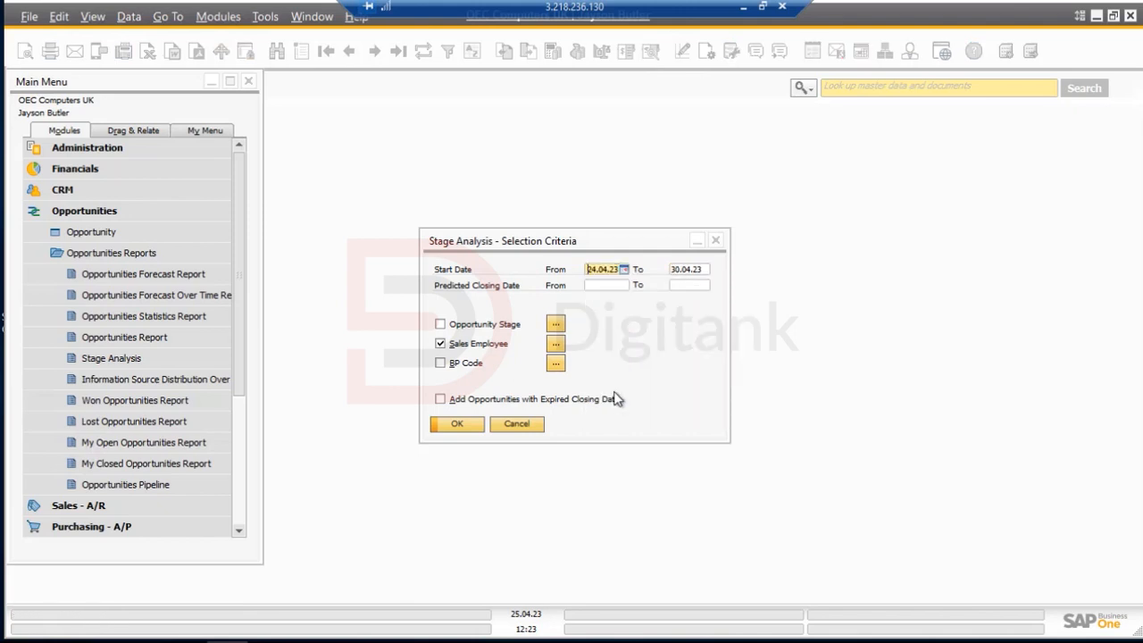
click(473, 423)
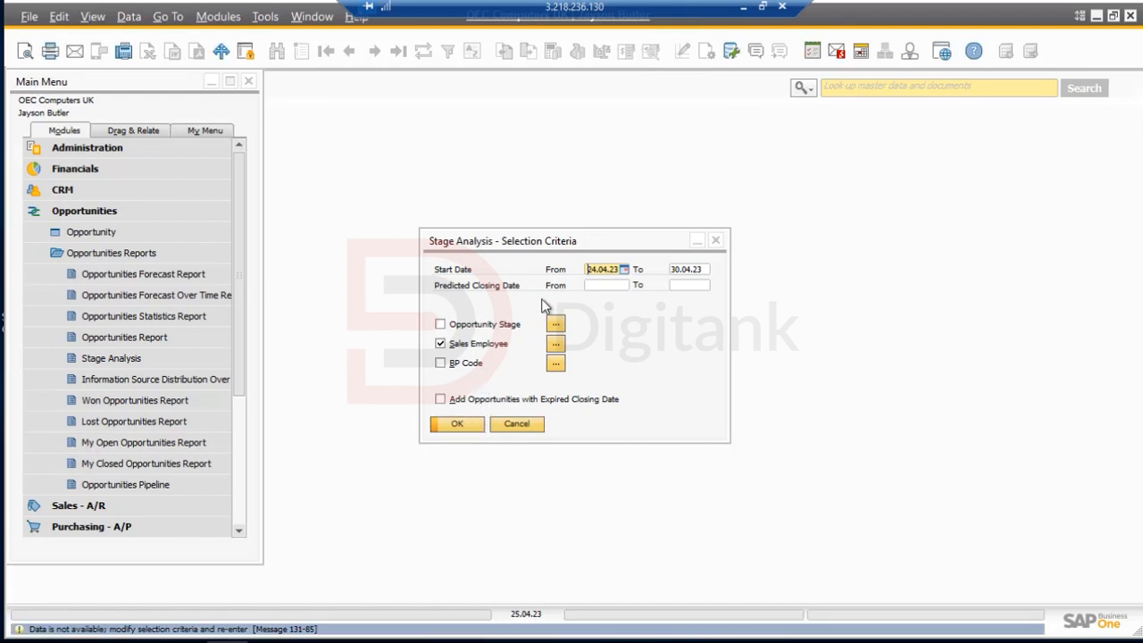
- Retry the report with the start date from 24.04.23, and try it again from 19.04.23
click(625, 270)
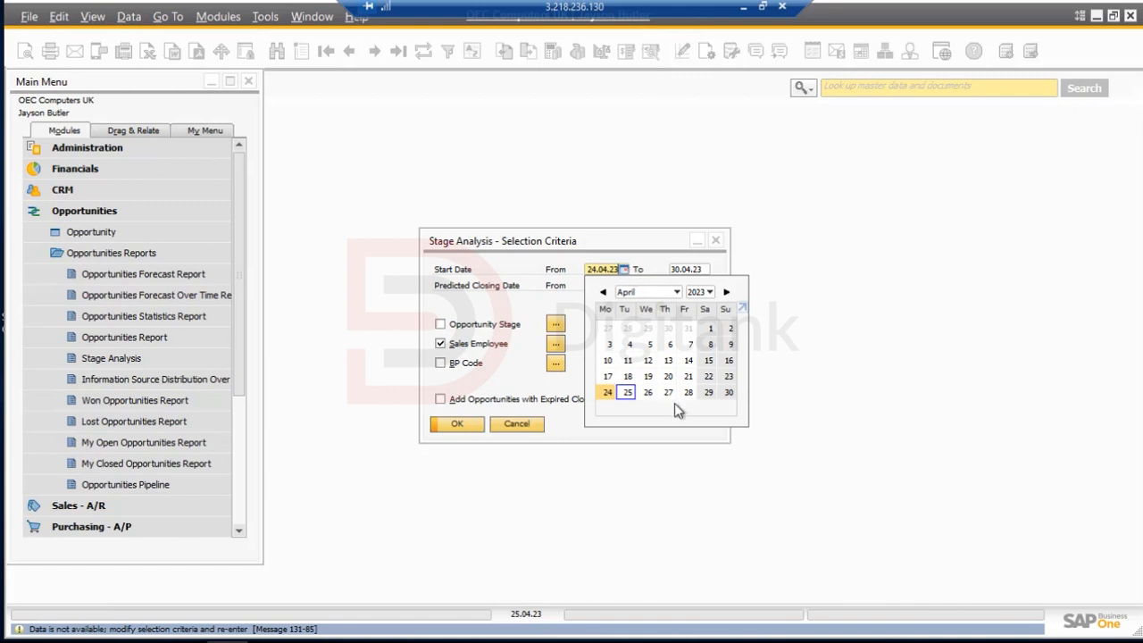
click(609, 395)
click(471, 427)
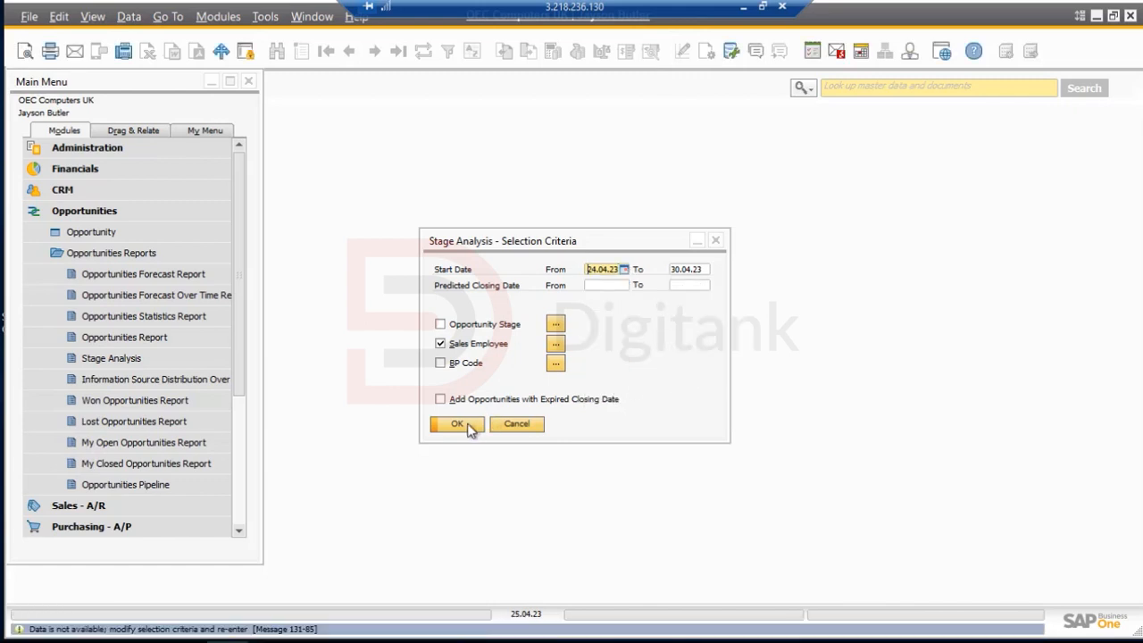
click(625, 269)
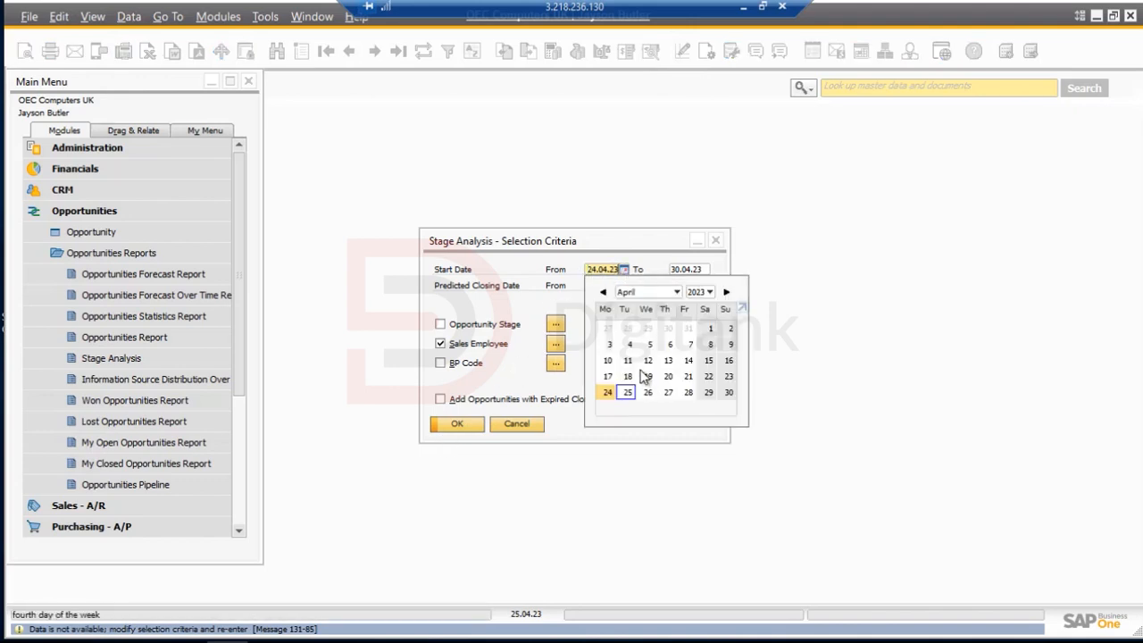
click(646, 373)
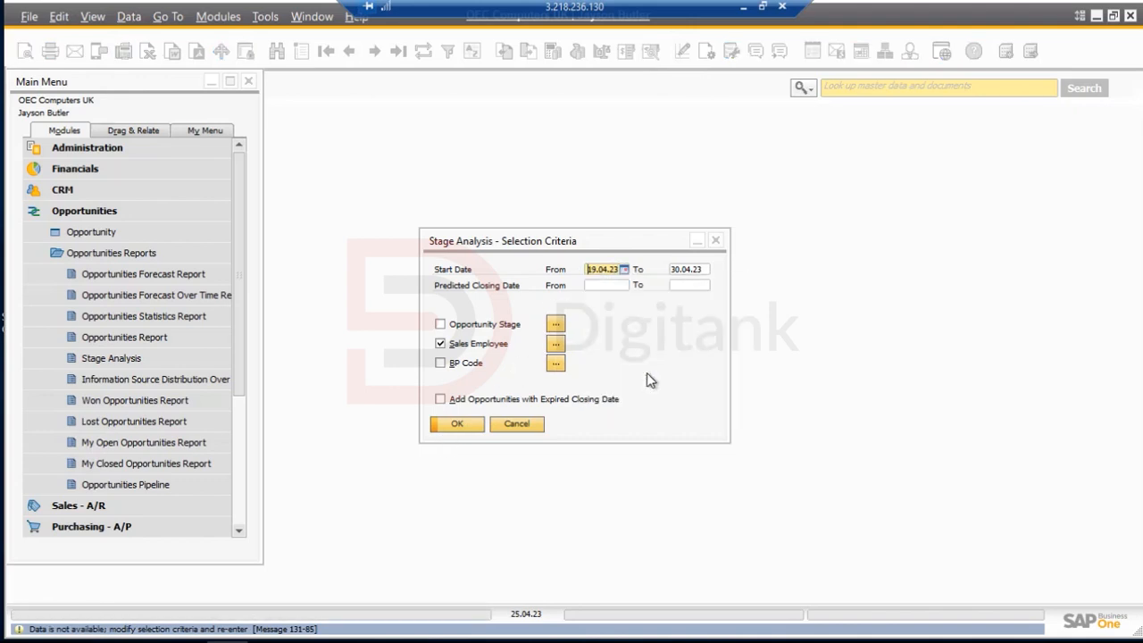
click(470, 425)
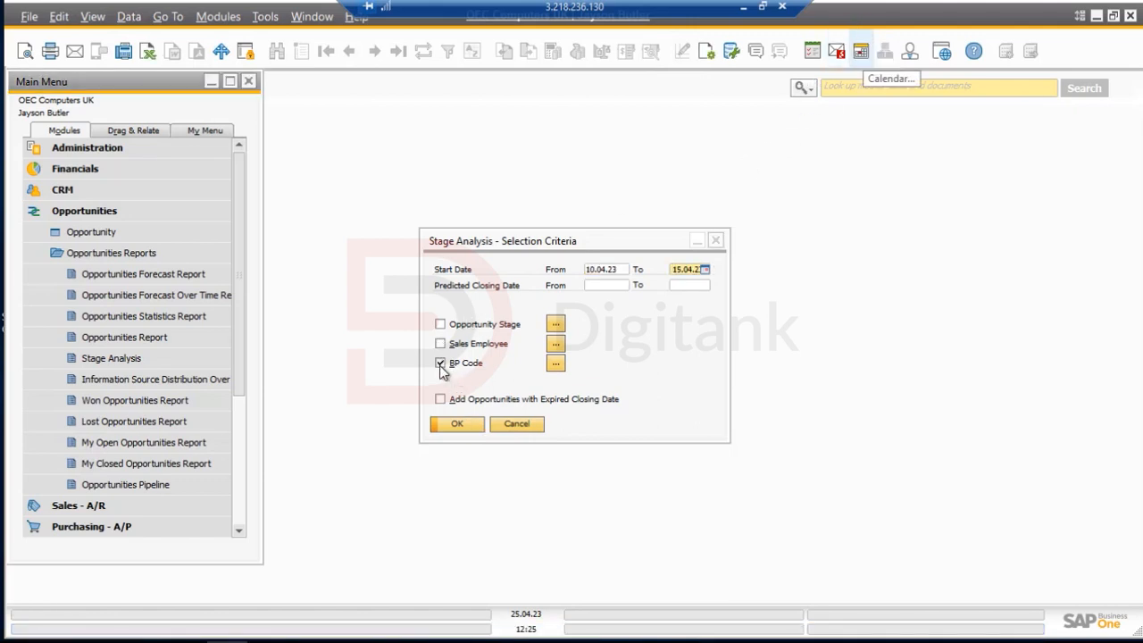
- Turn off the BP Code filter and clear both start date values in the selection criteria
click(440, 364)
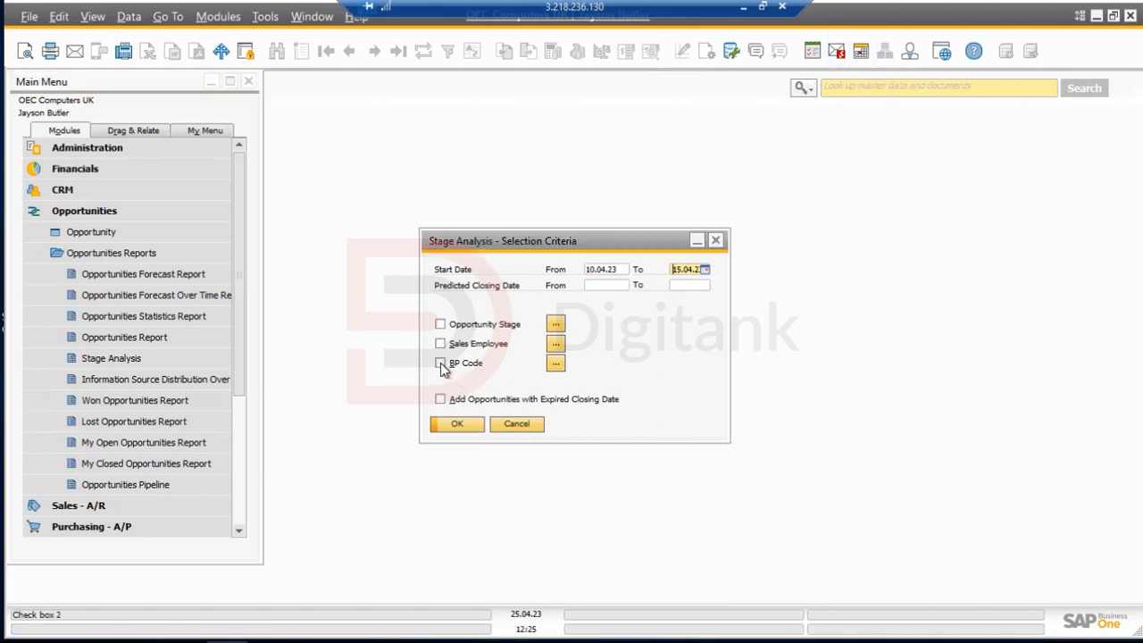
click(616, 270)
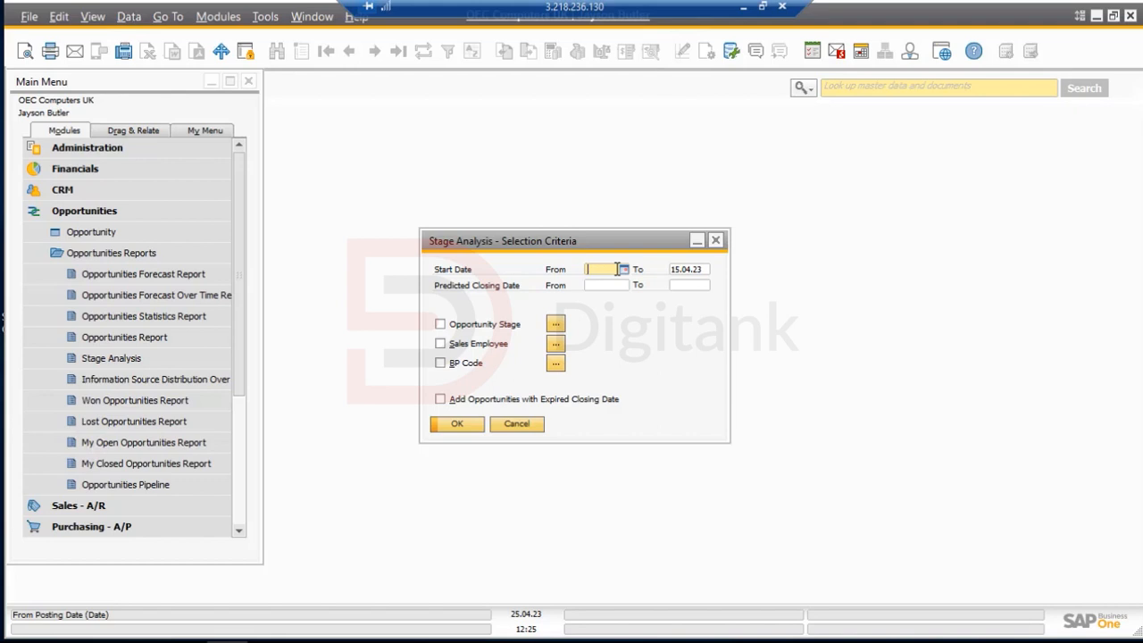
click(703, 274)
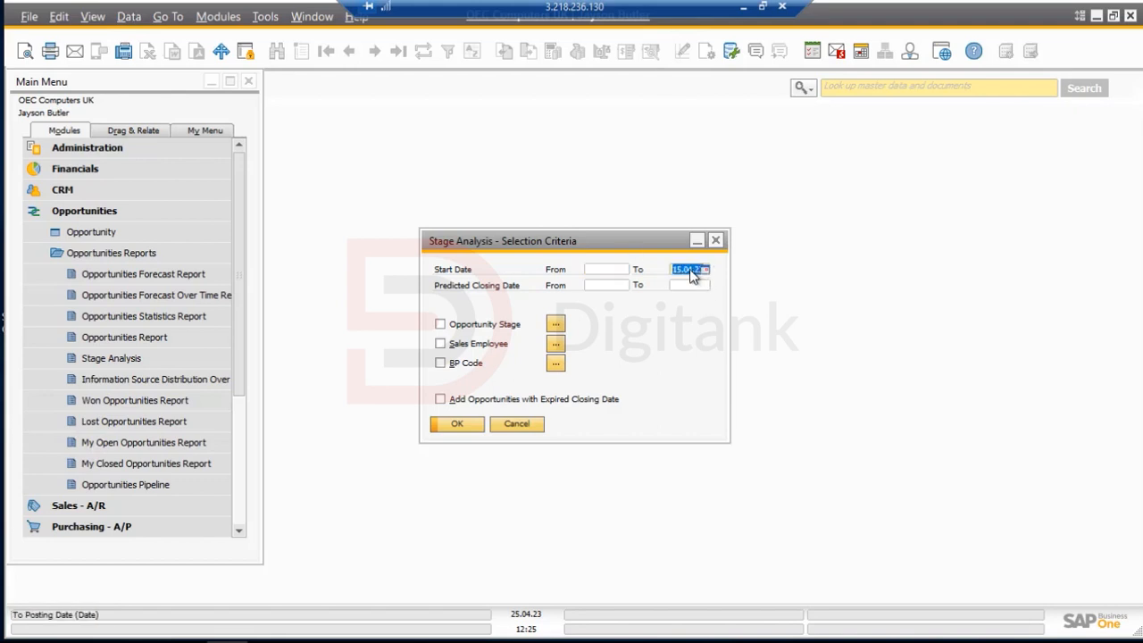
click(694, 269)
key(BackSpace)
key(BackSpace)
key(BackSpace)
key(BackSpace)
key(BackSpace)
key(BackSpace)
key(BackSpace)
key(BackSpace)
- View the Opportunity Stage filter list, and deselect the chosen employee in the Sales Employee list before closing it
click(555, 324)
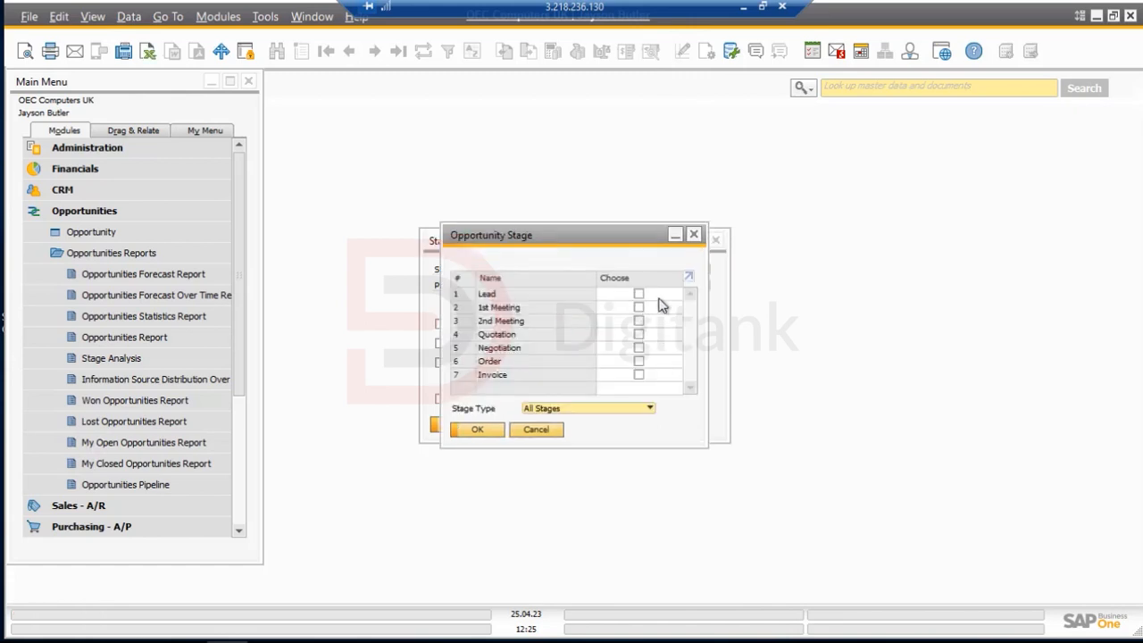
click(694, 234)
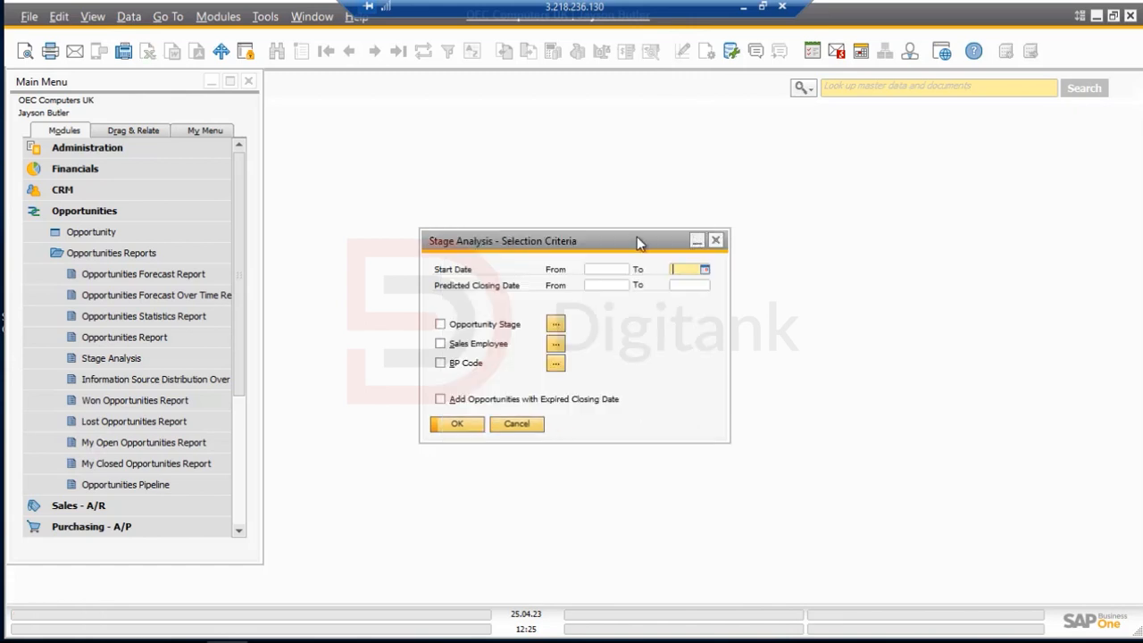
click(555, 343)
click(656, 375)
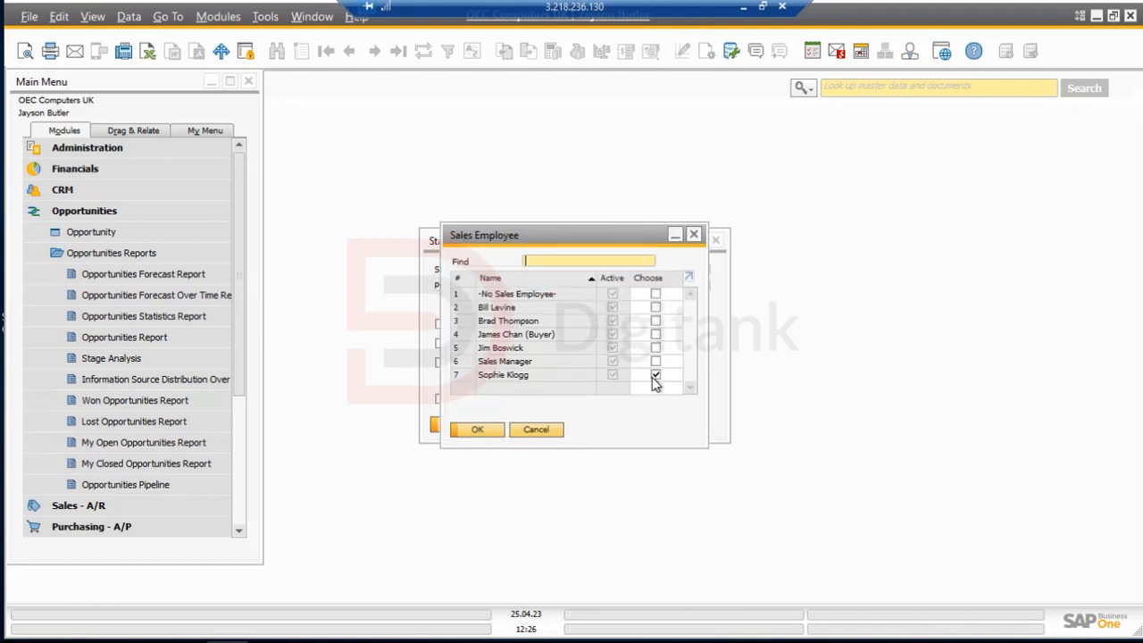
click(657, 375)
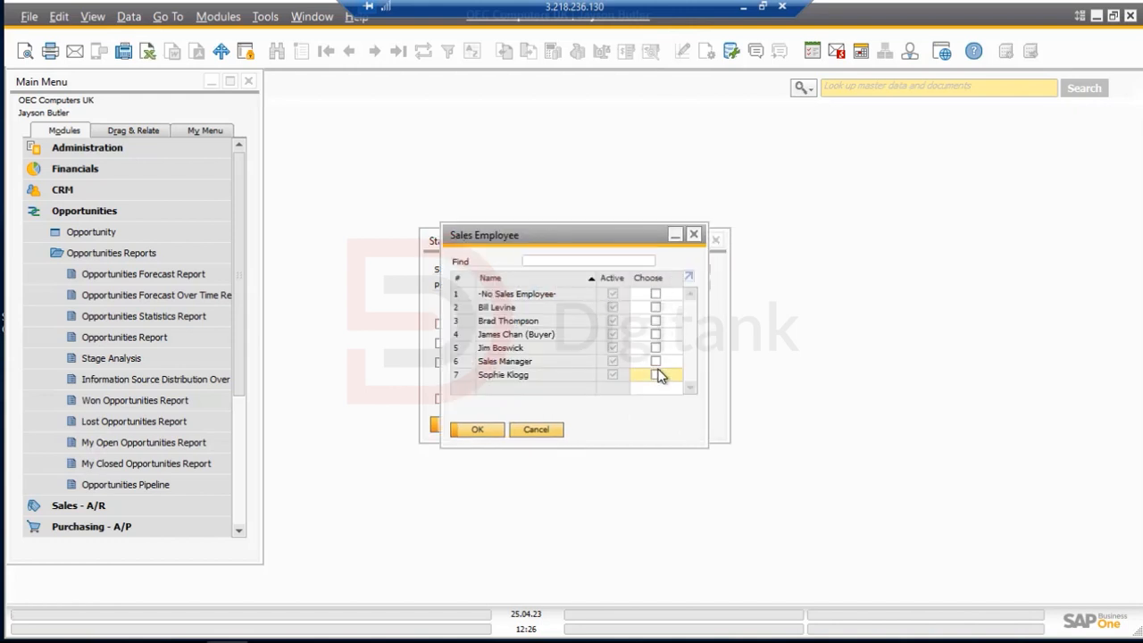
click(693, 235)
- View the BP Code filter's properties without changing them, and run the unfiltered Stage Analysis report in a maximized window
click(555, 366)
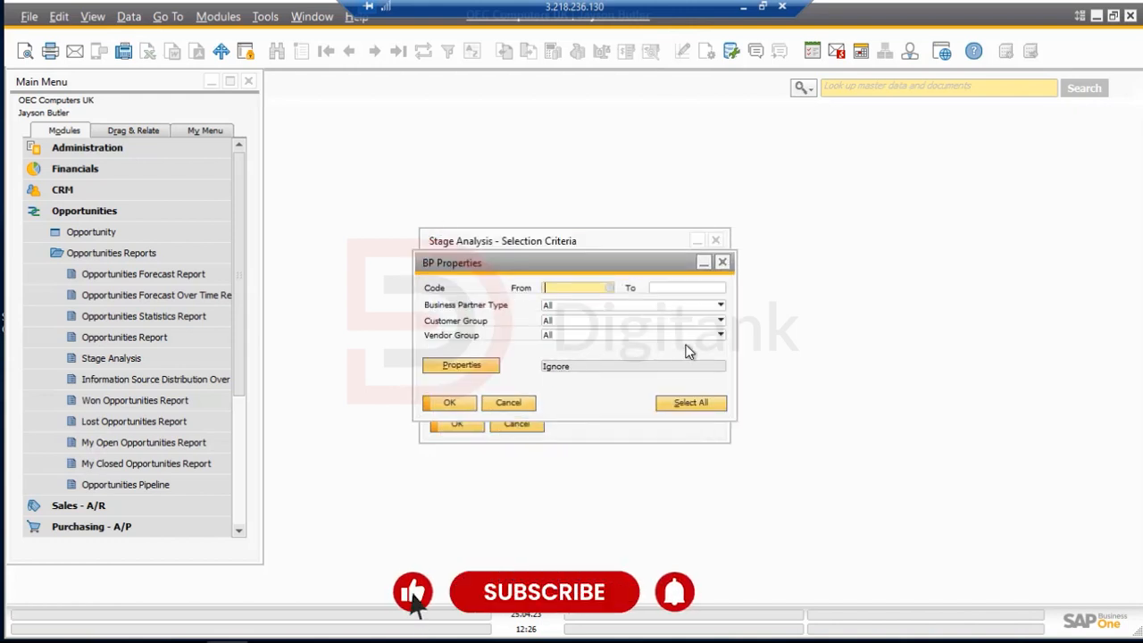
click(722, 262)
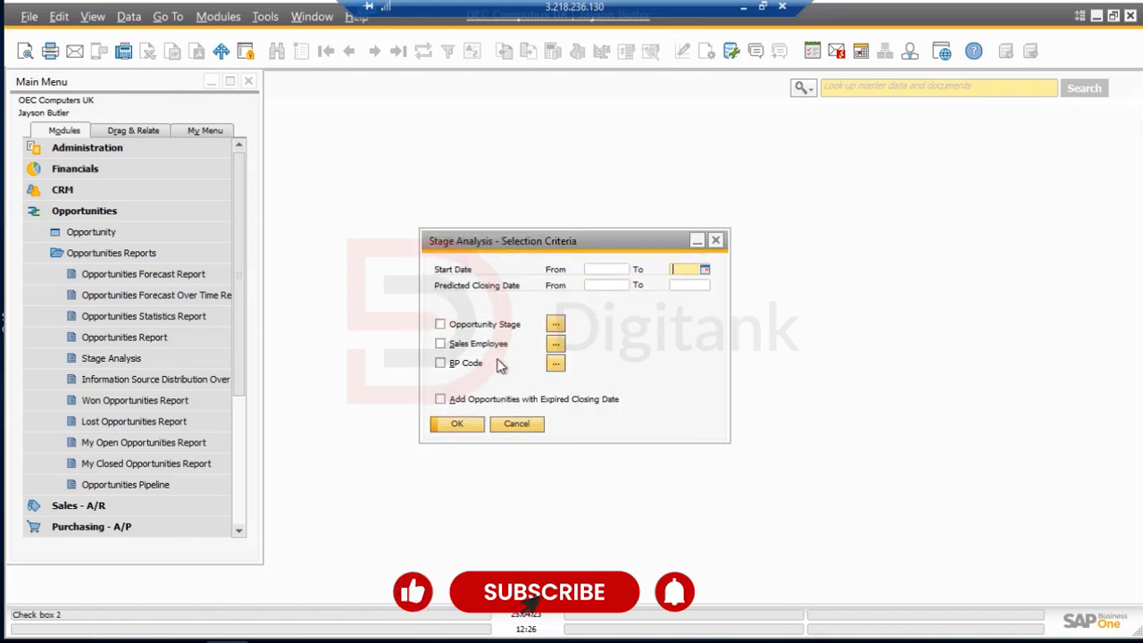
click(460, 425)
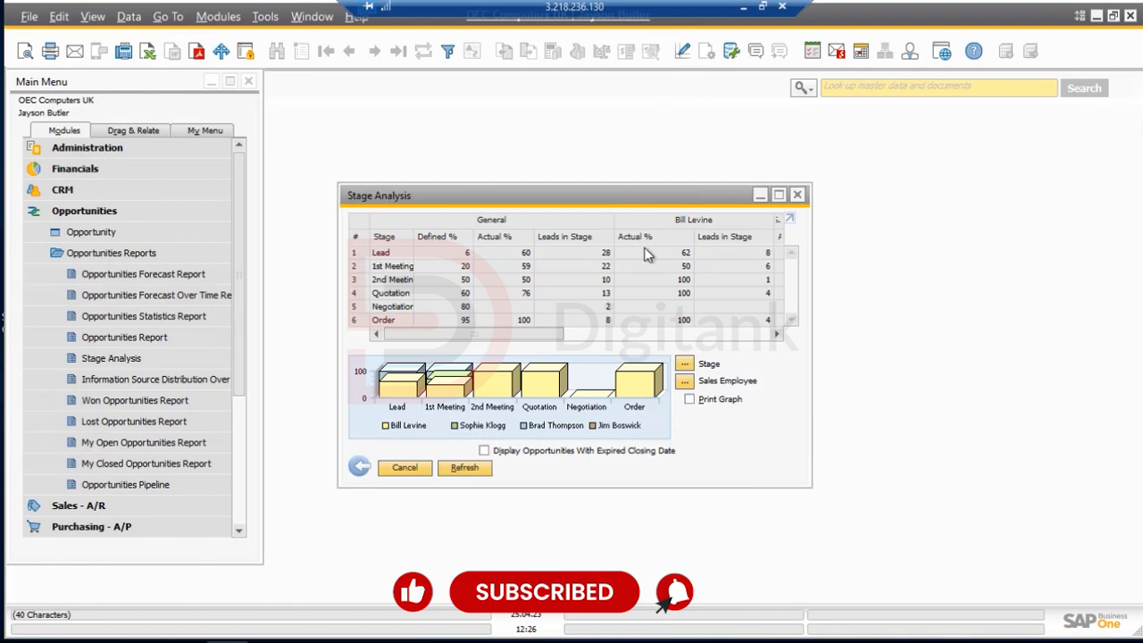
click(779, 195)
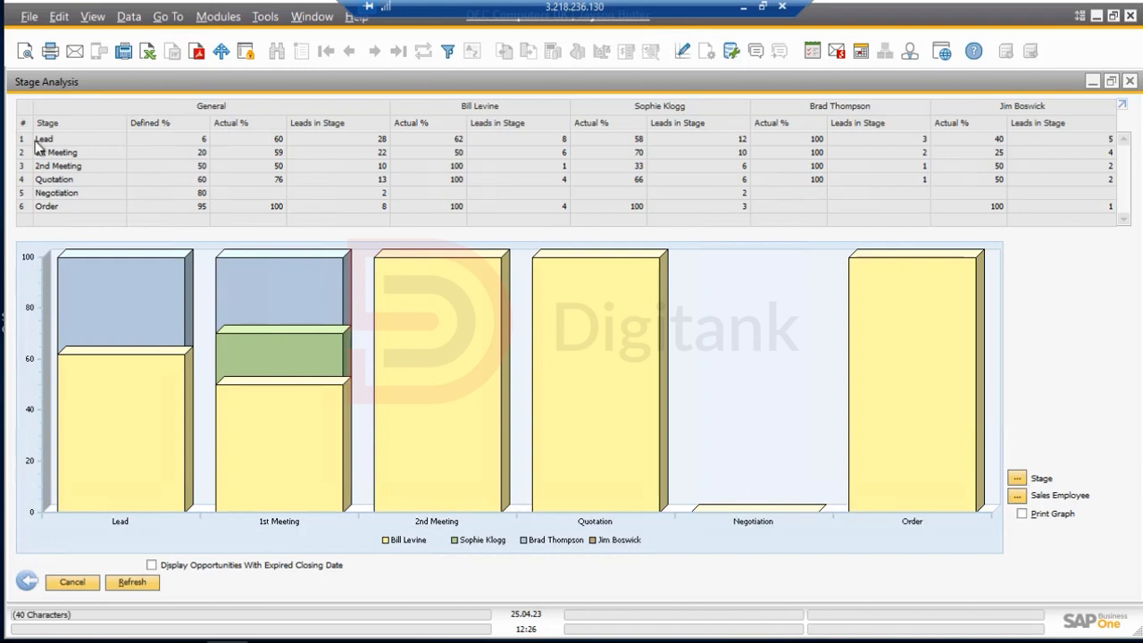
- Limit the Stage Analysis report to the 1st Meeting stage and the last sales employee in the list, and refresh it
click(1017, 478)
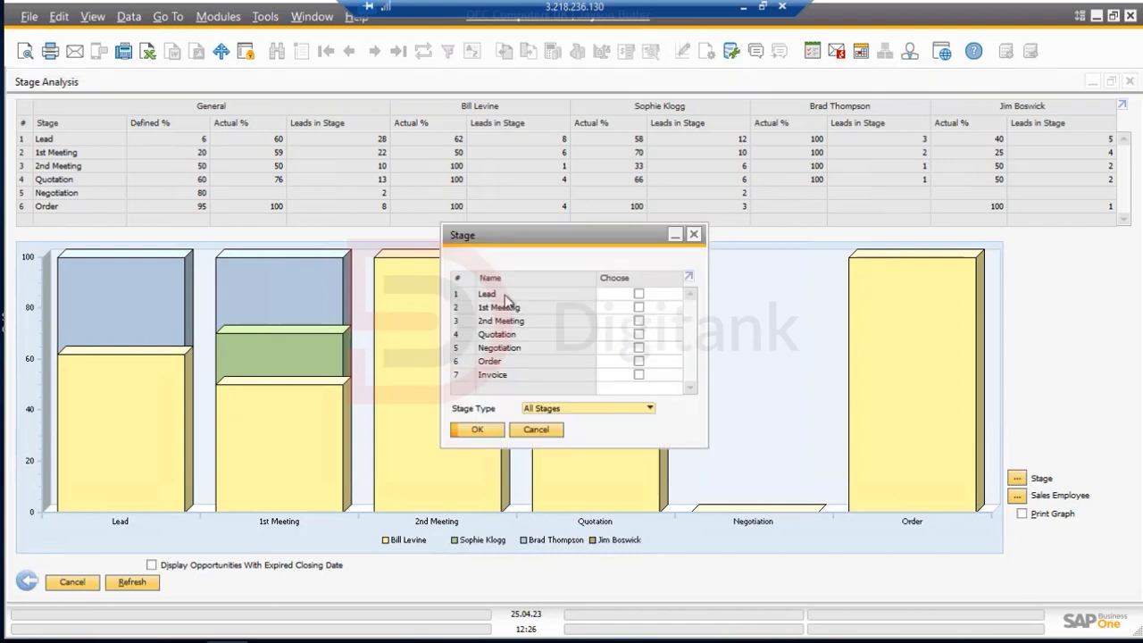
click(639, 308)
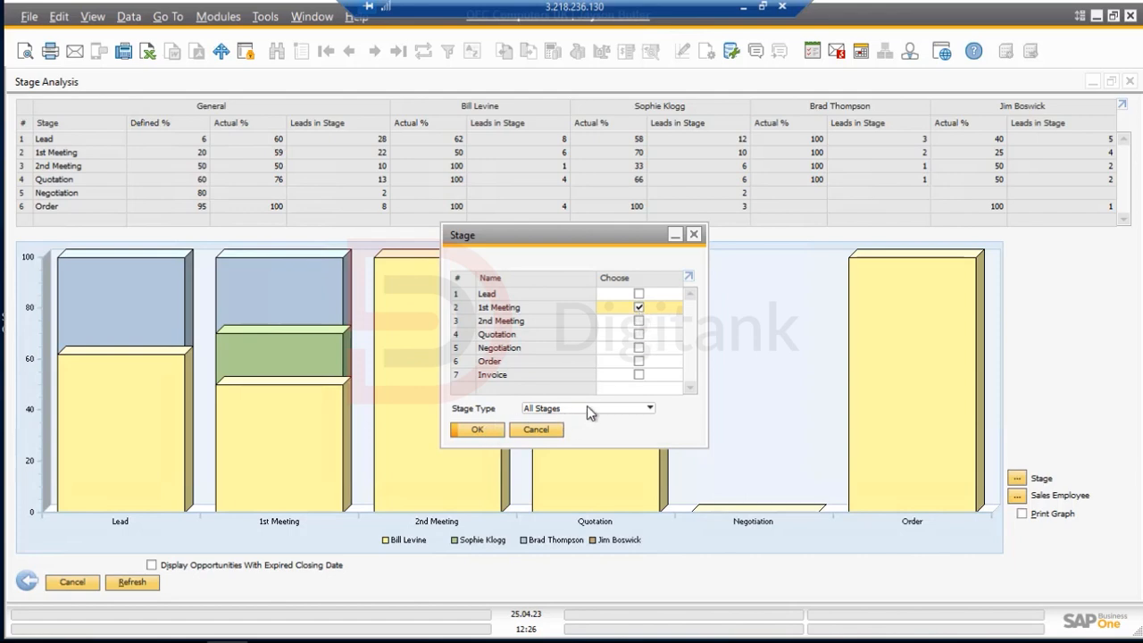
click(477, 429)
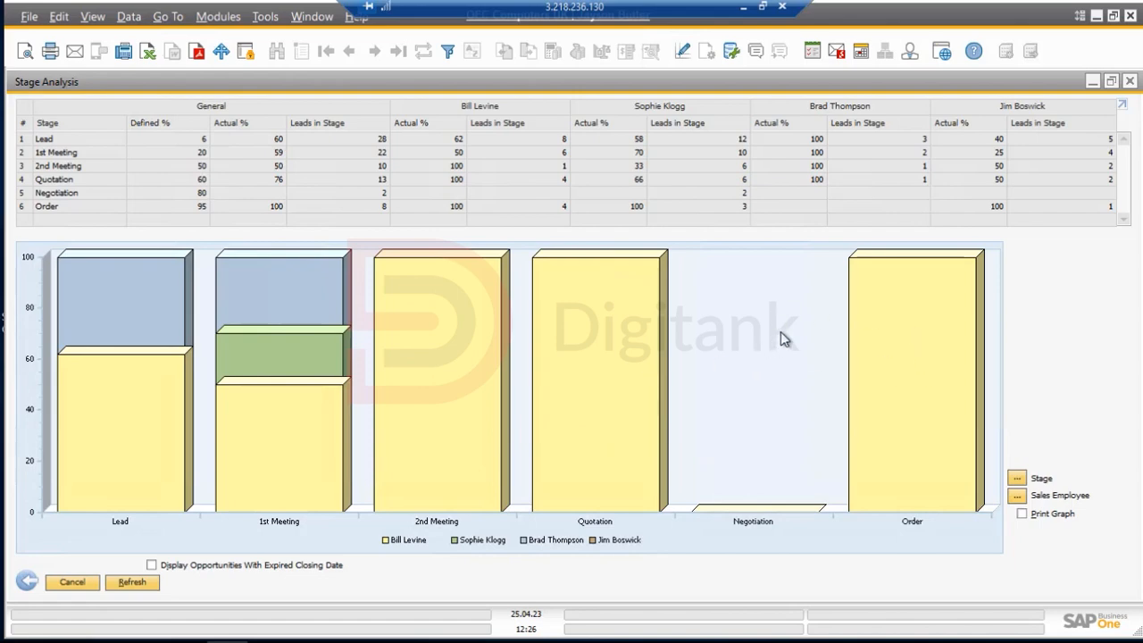
click(1017, 496)
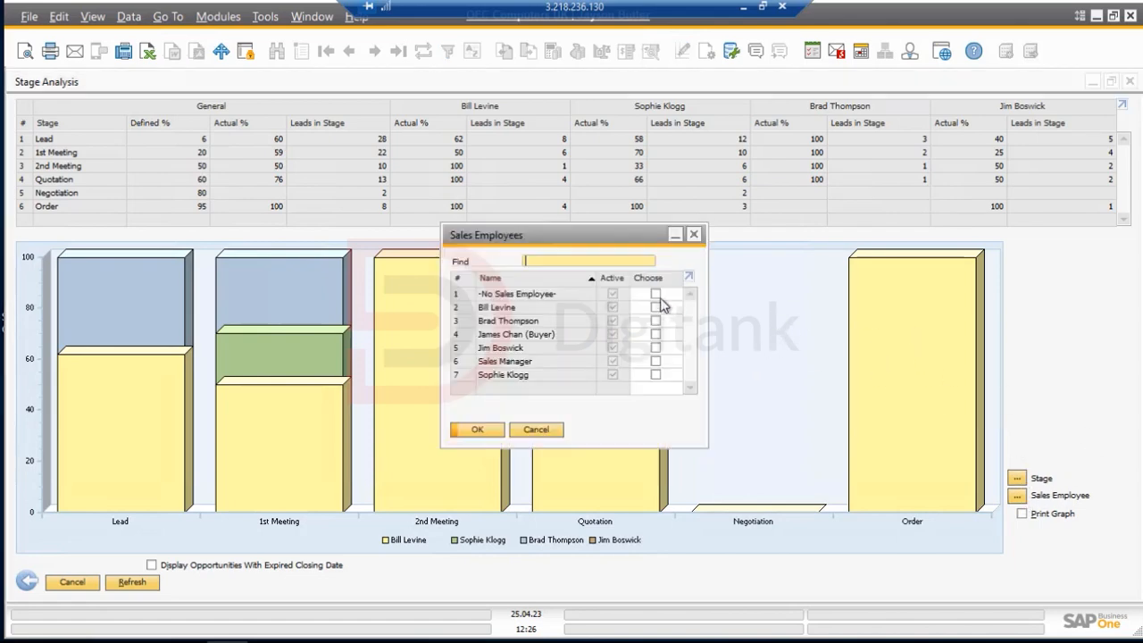
click(656, 374)
click(492, 428)
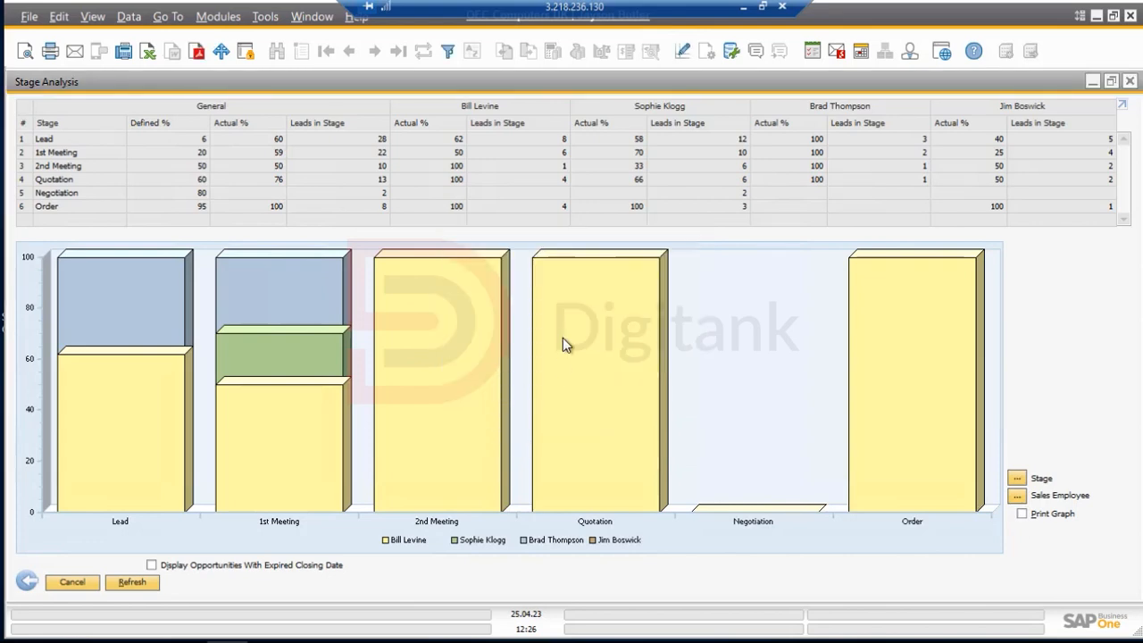
click(150, 582)
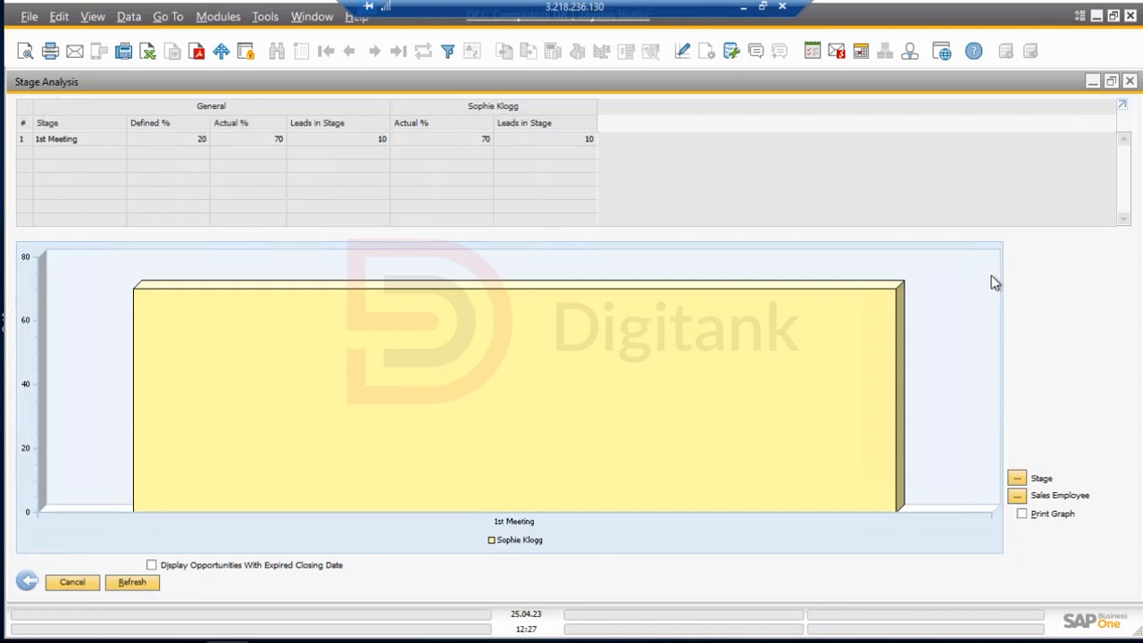
- Add the buyer to the selected sales employees and Quotation and Negotiation to the selected stages, and refresh the Stage Analysis report
click(1018, 496)
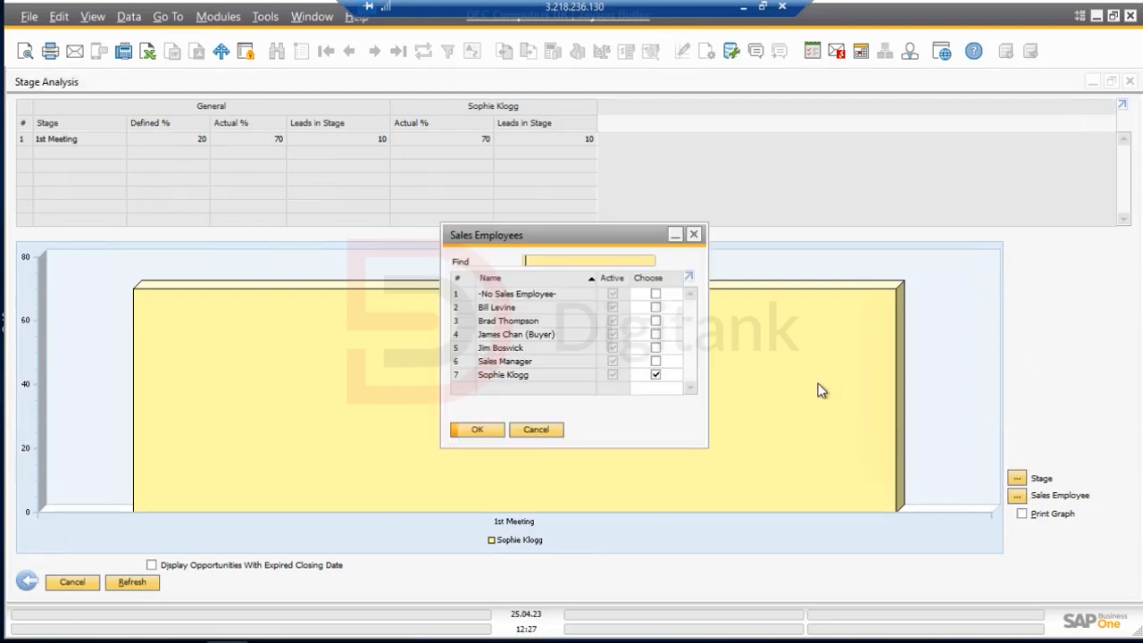
click(655, 335)
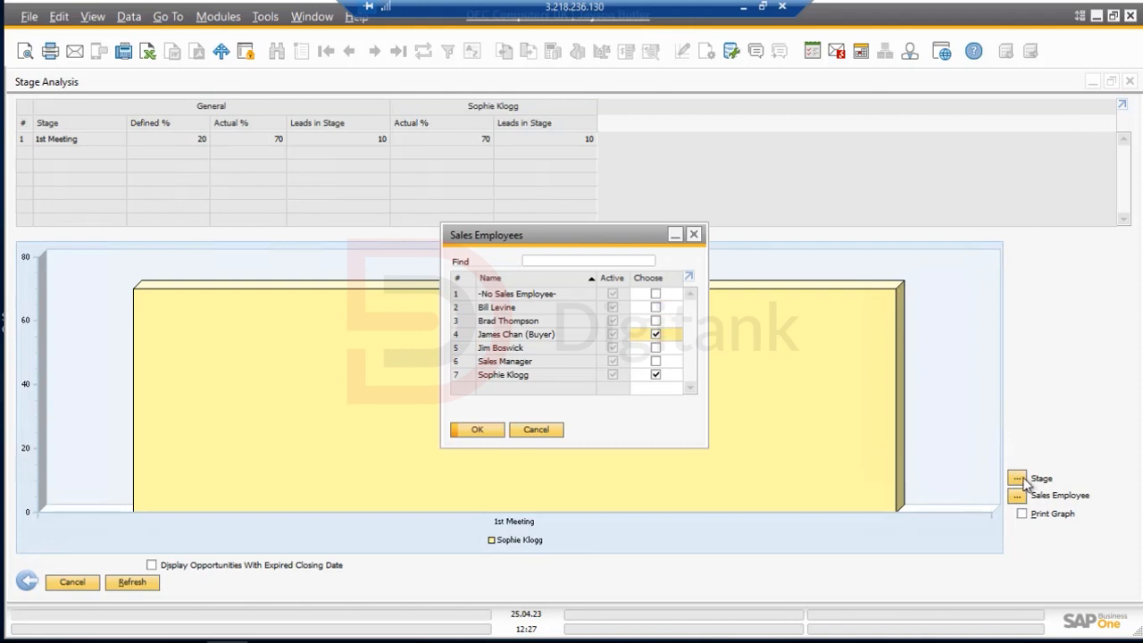
click(493, 431)
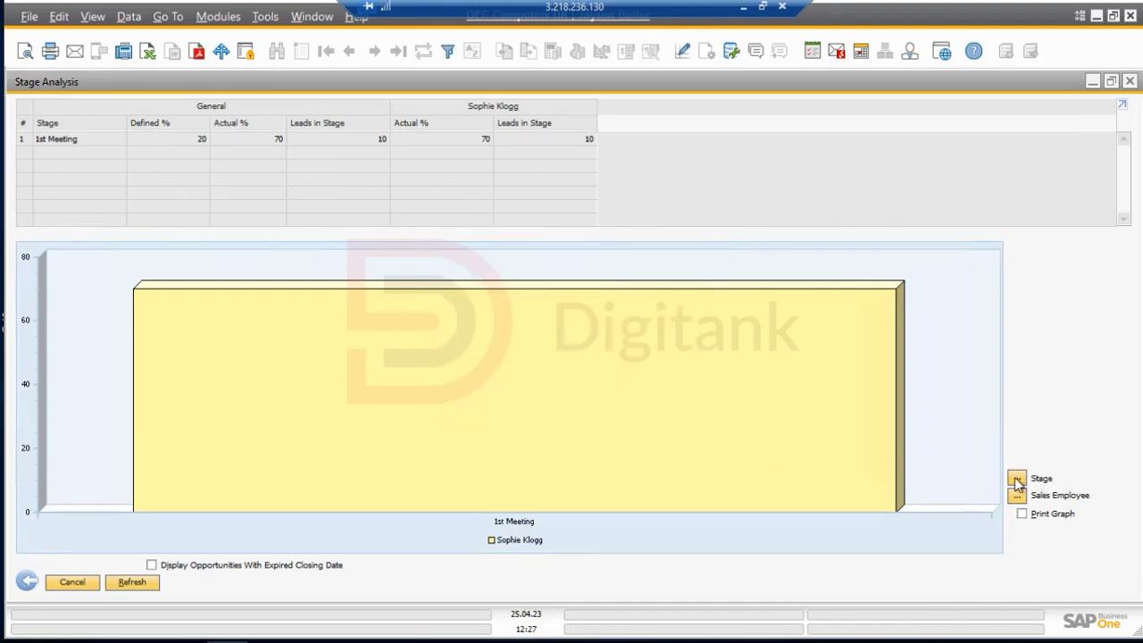
click(1016, 480)
click(638, 335)
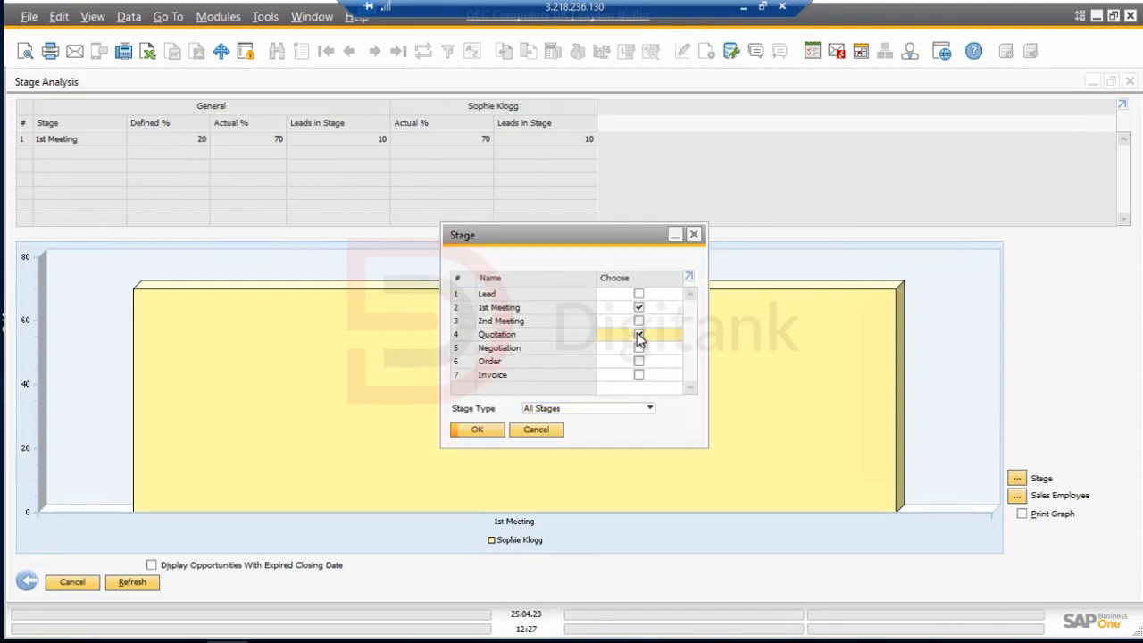
click(639, 348)
click(639, 335)
click(498, 430)
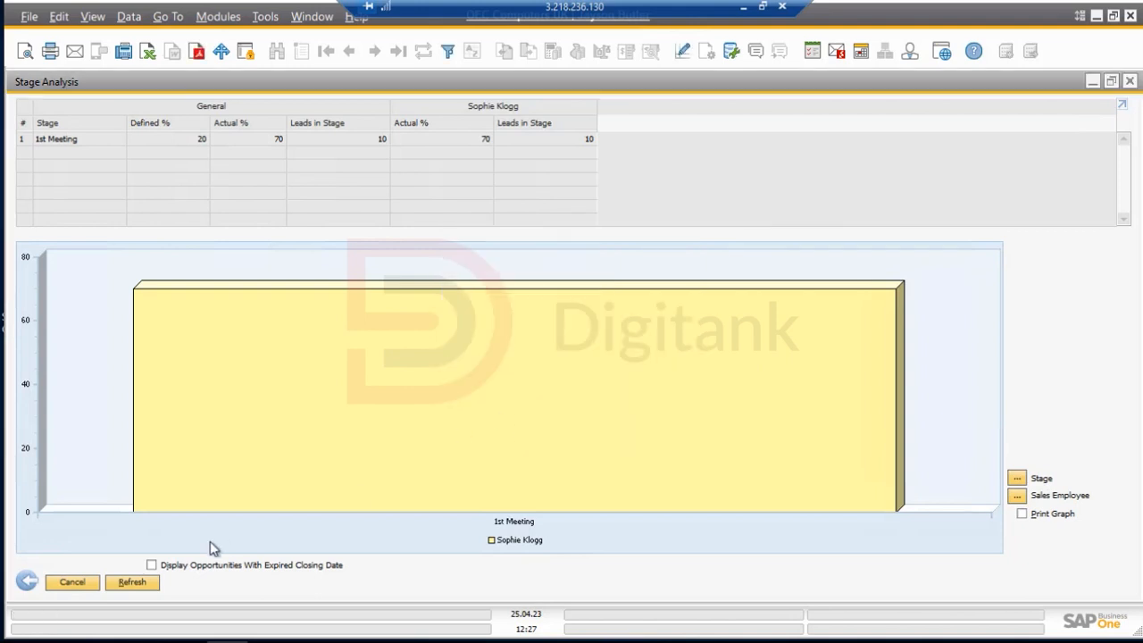
click(134, 582)
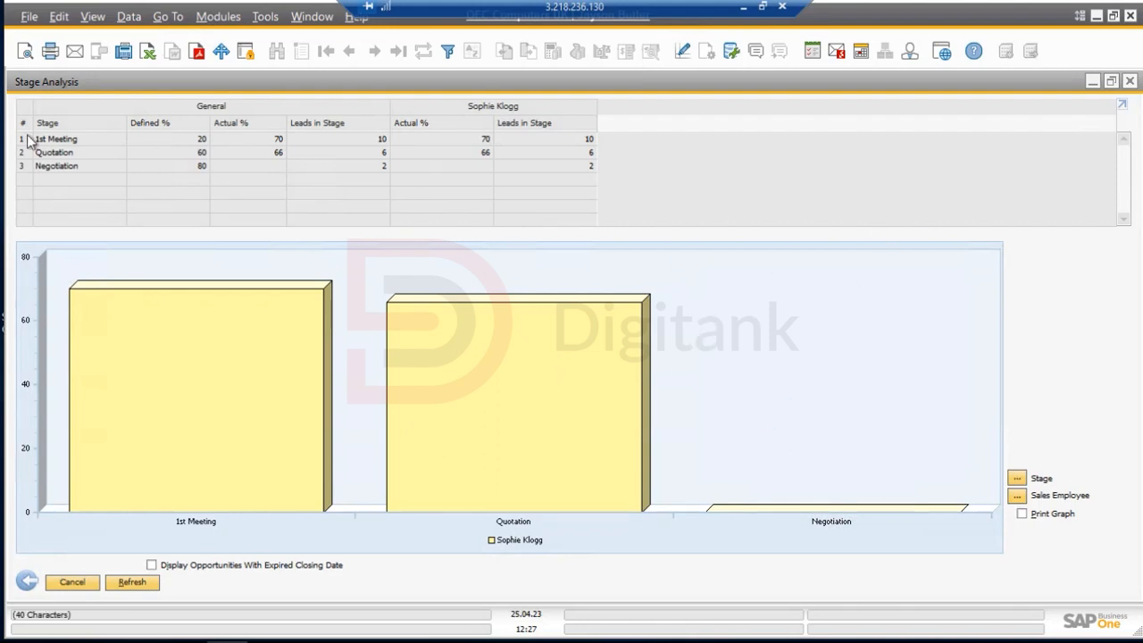
- Close the Stage Analysis report with its selection criteria, and open the Opportunities Pipeline report
click(1128, 82)
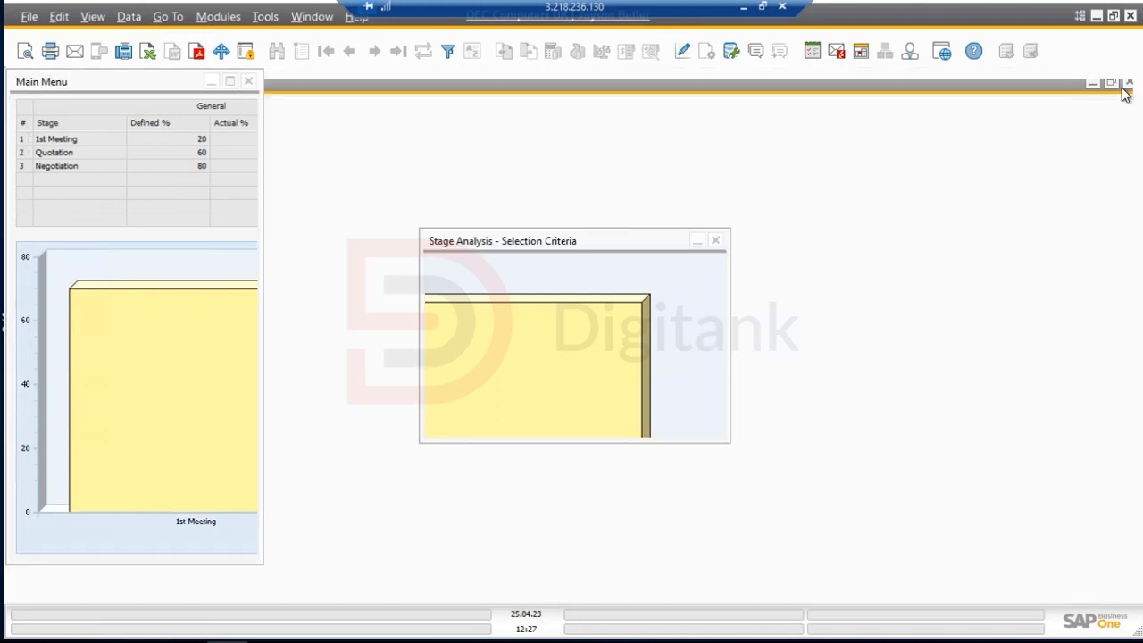
click(716, 241)
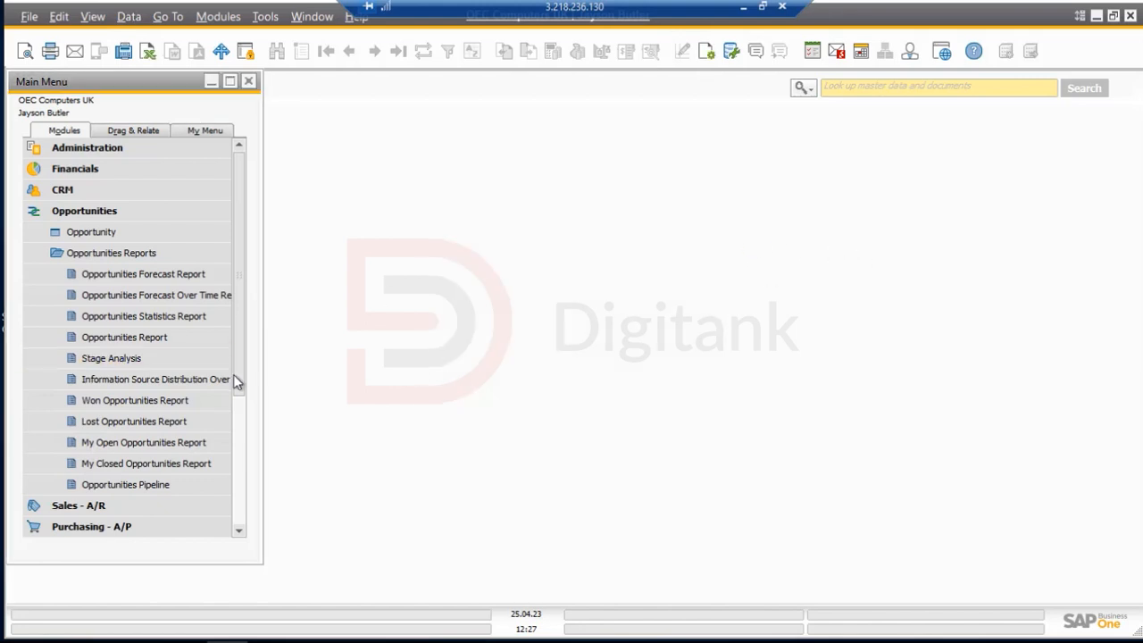
click(134, 485)
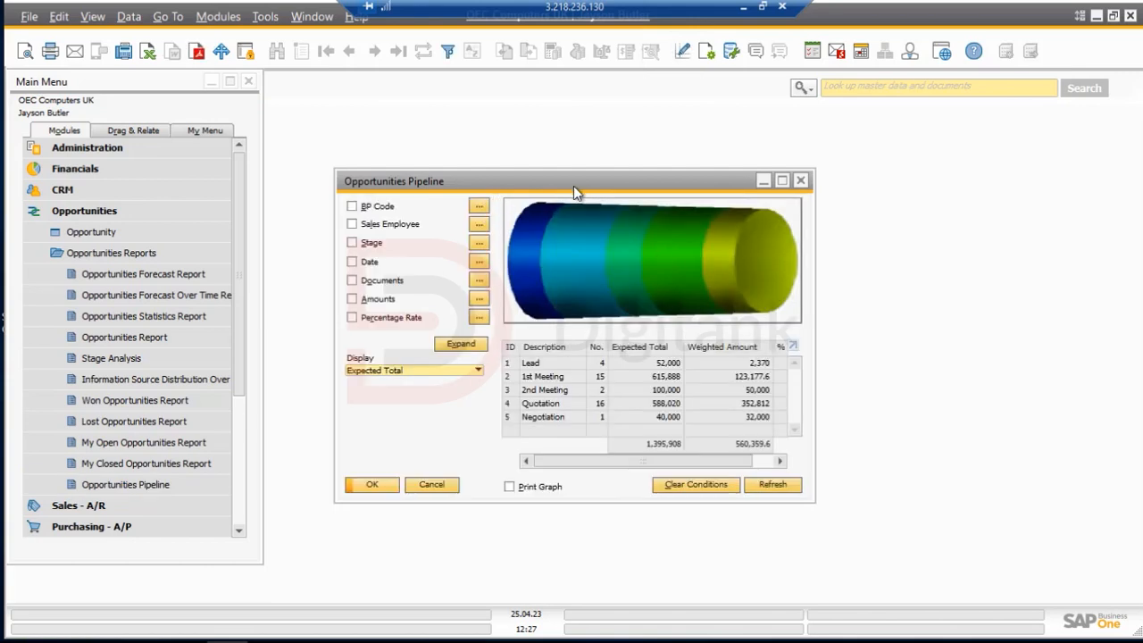
drag(601, 184, 634, 97)
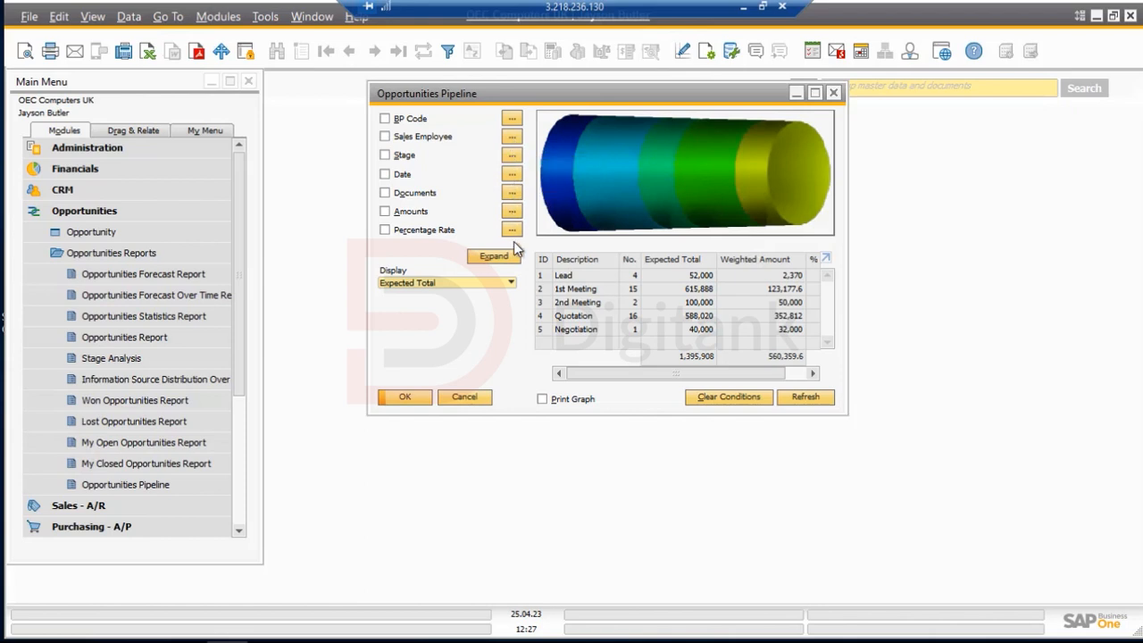
- Set the pipeline's Stage filter to 2nd Meeting and Quotation, and maximize the report window
click(513, 156)
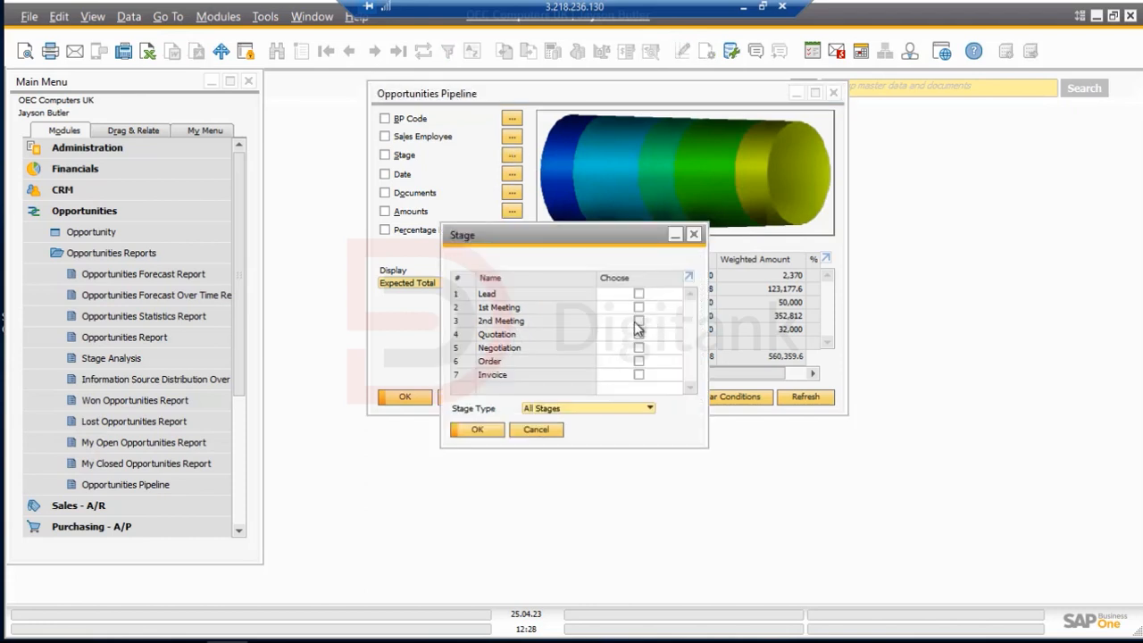
click(639, 322)
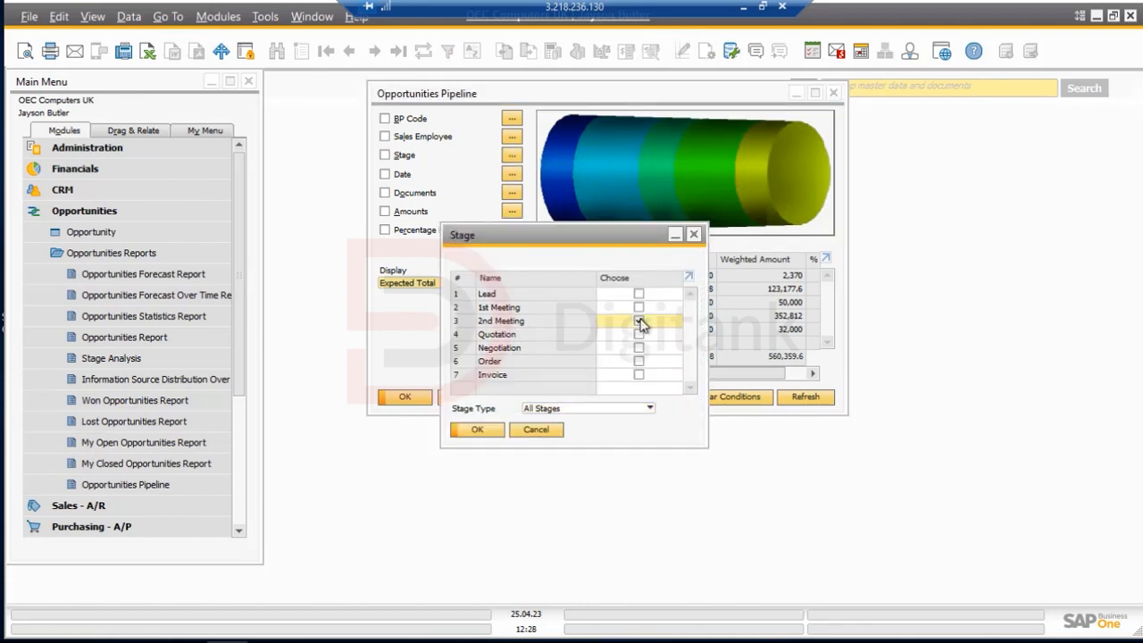
click(639, 335)
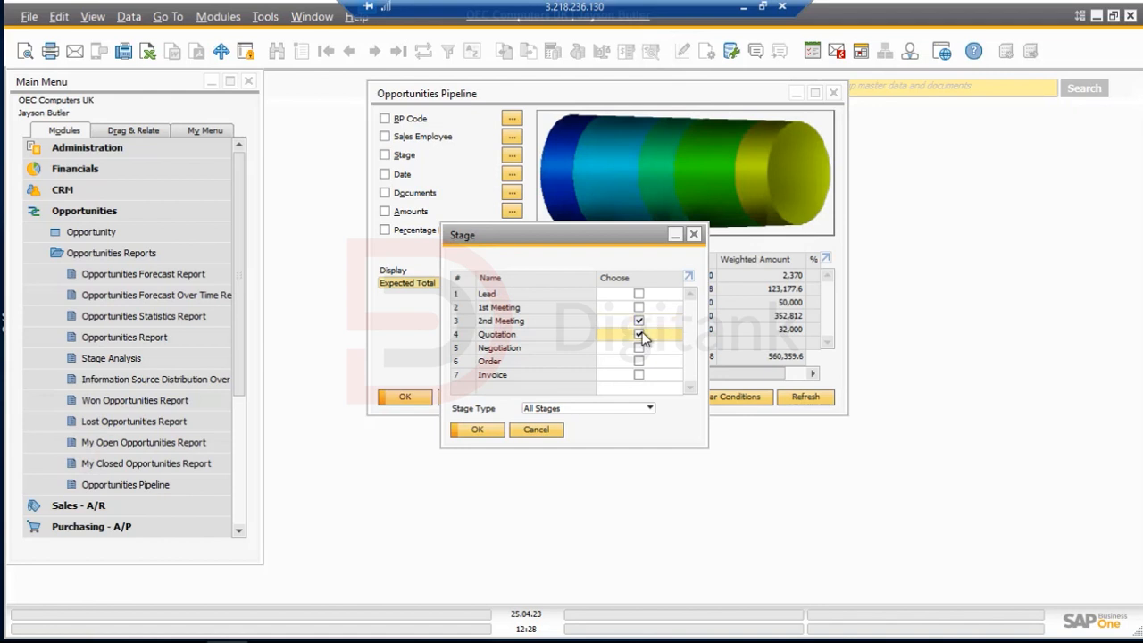
click(477, 430)
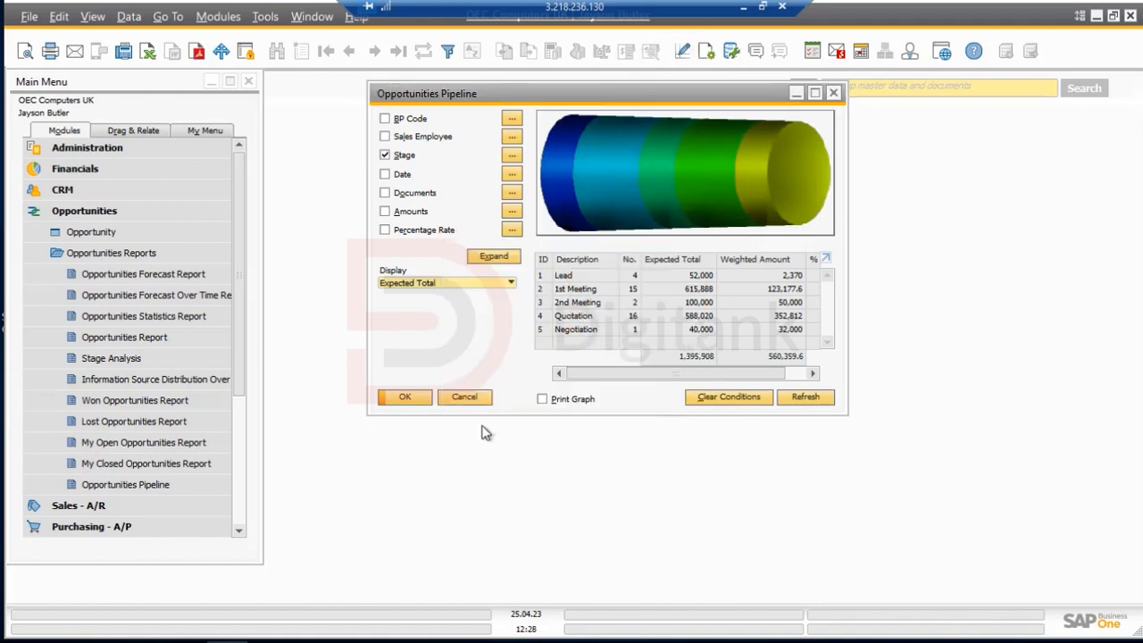
click(815, 93)
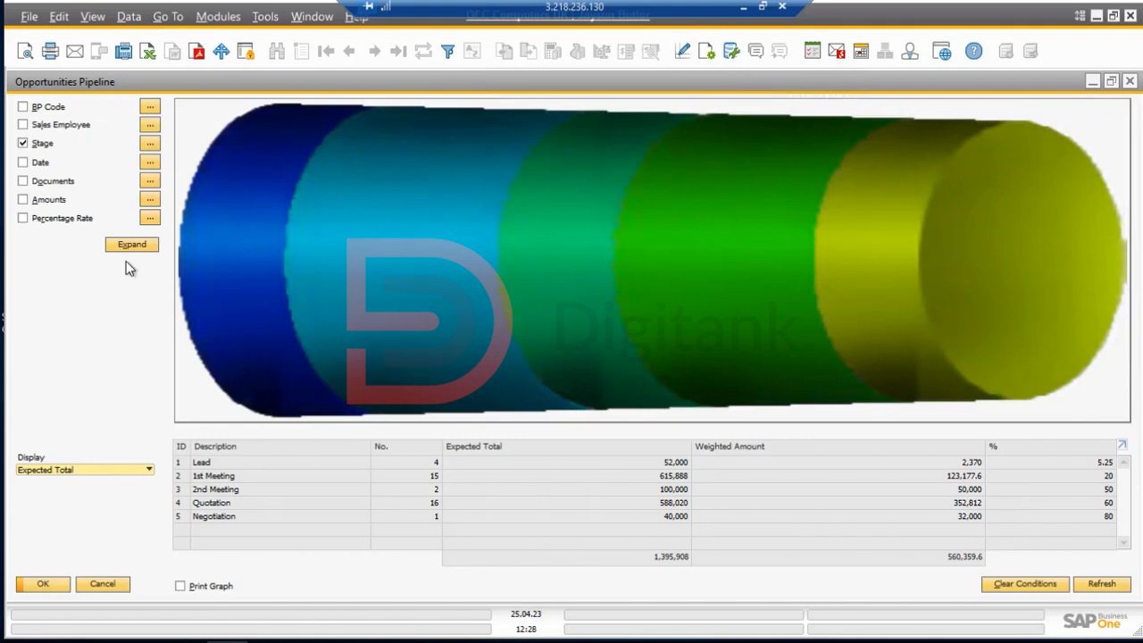
- Add Negotiation to the pipeline's Stage filter and refresh the report
click(150, 143)
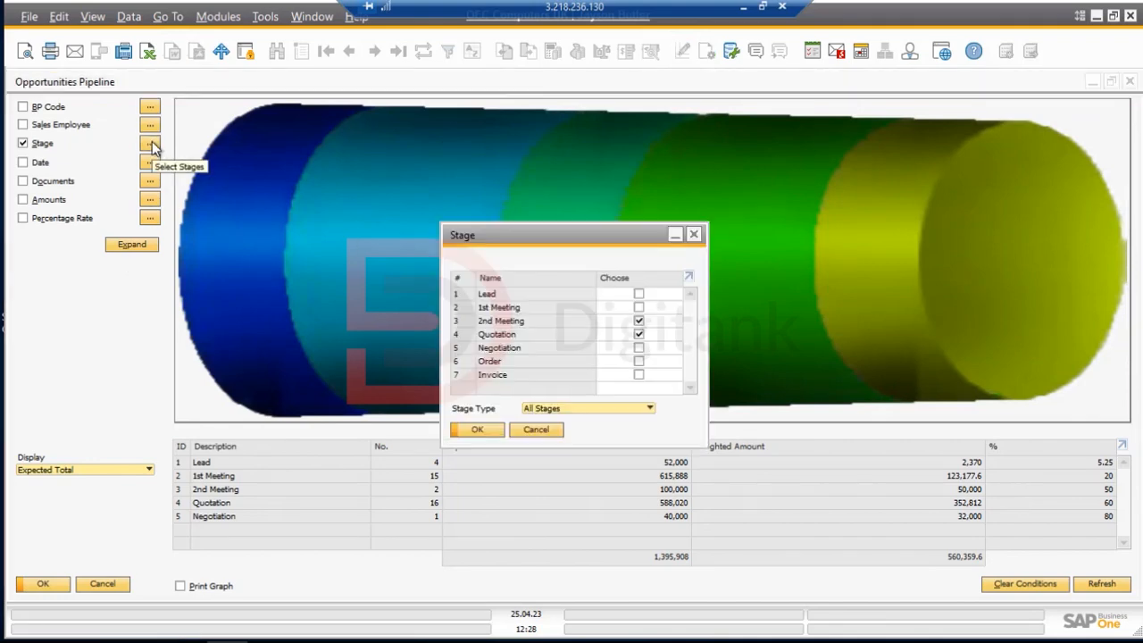
click(639, 348)
click(478, 429)
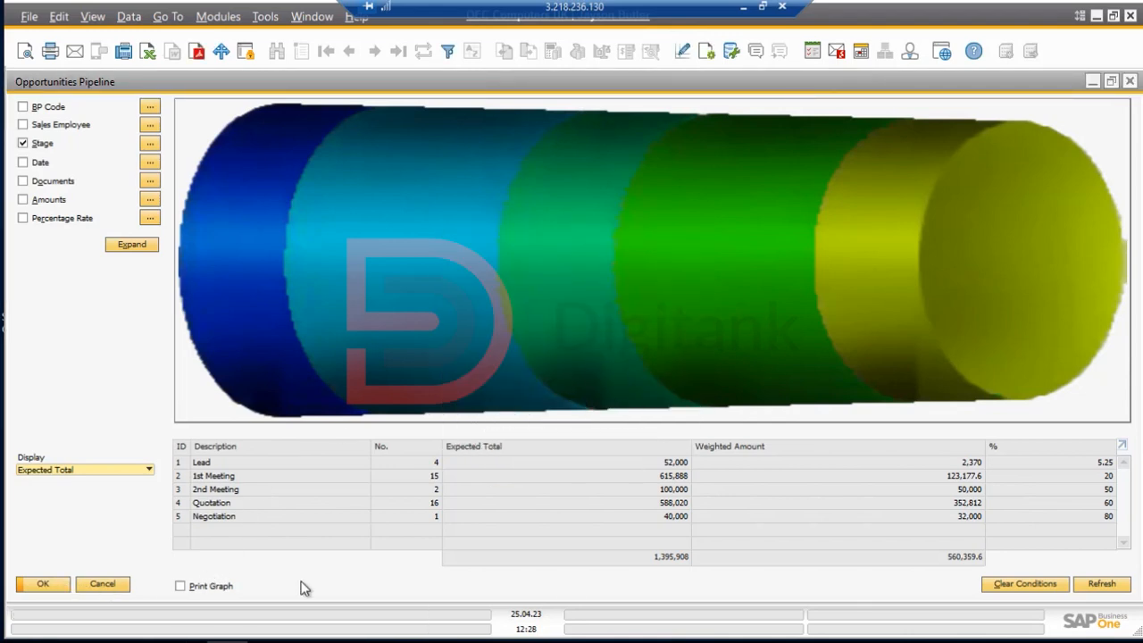
click(1102, 584)
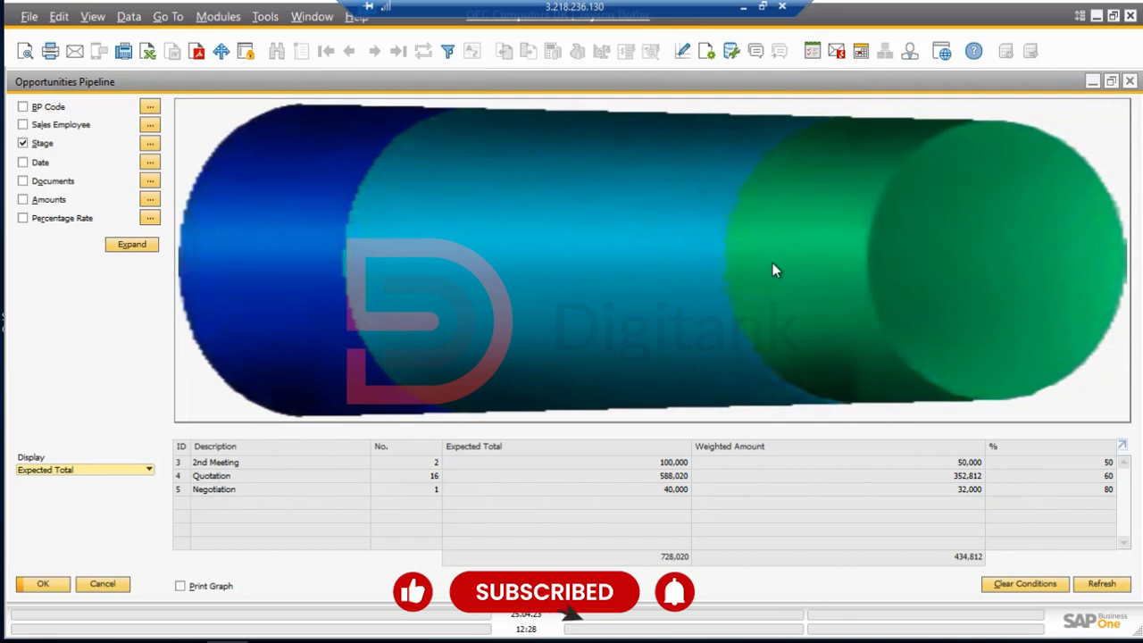
- Open the Dynamic Opportunity Analysis for the pipeline in a maximized window and play its animation through the stages
mouse_move(772, 262)
mouse_move(750, 302)
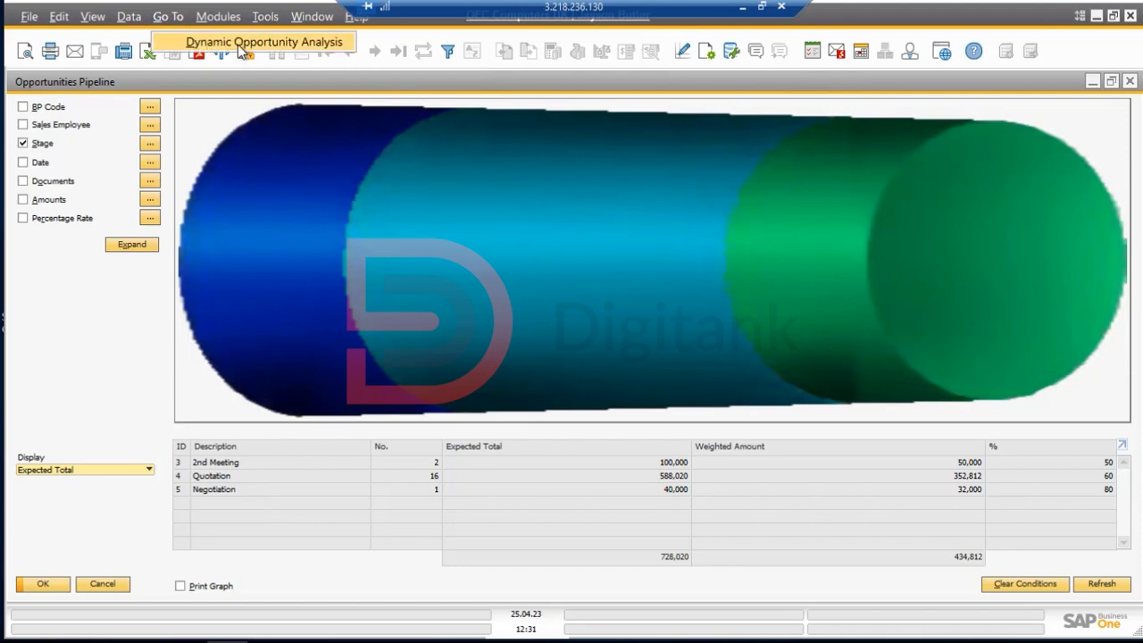
click(253, 43)
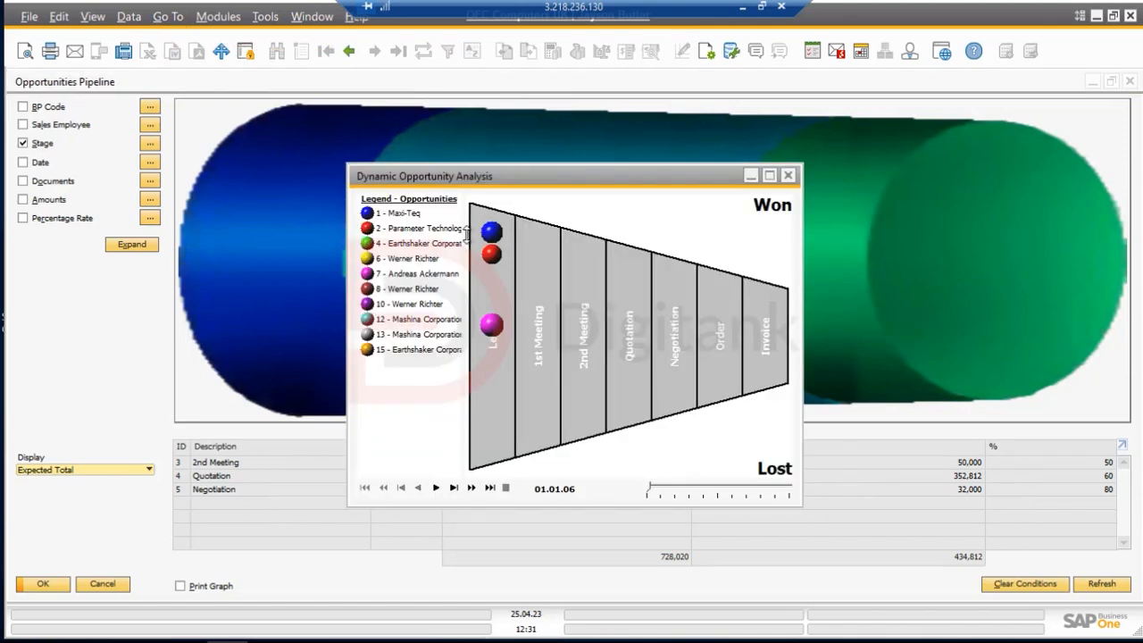
click(770, 175)
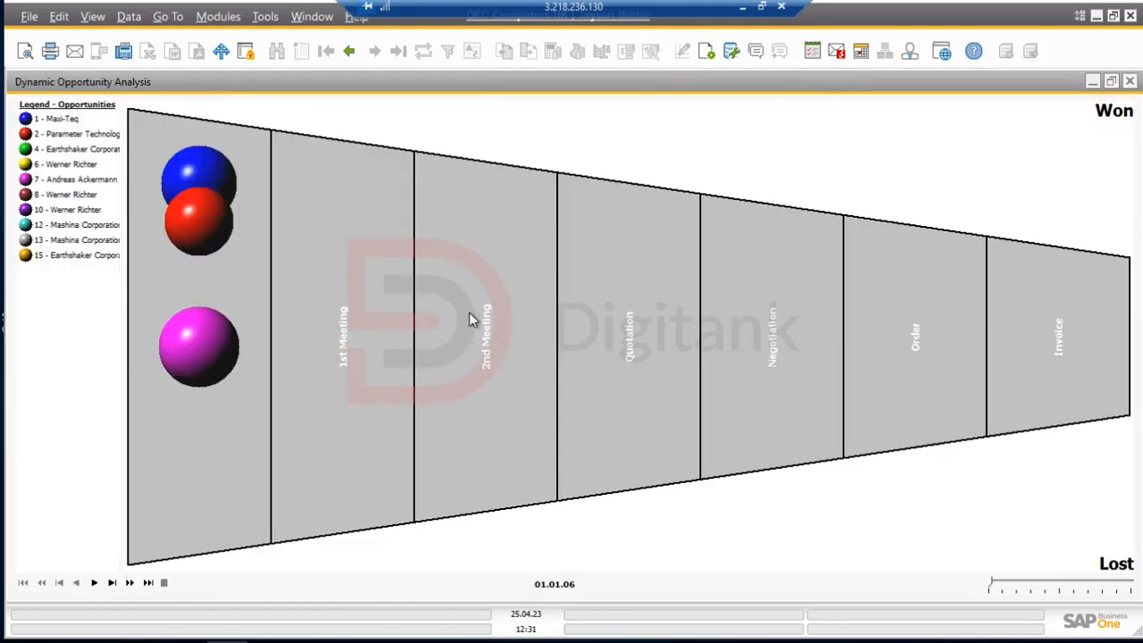
click(95, 583)
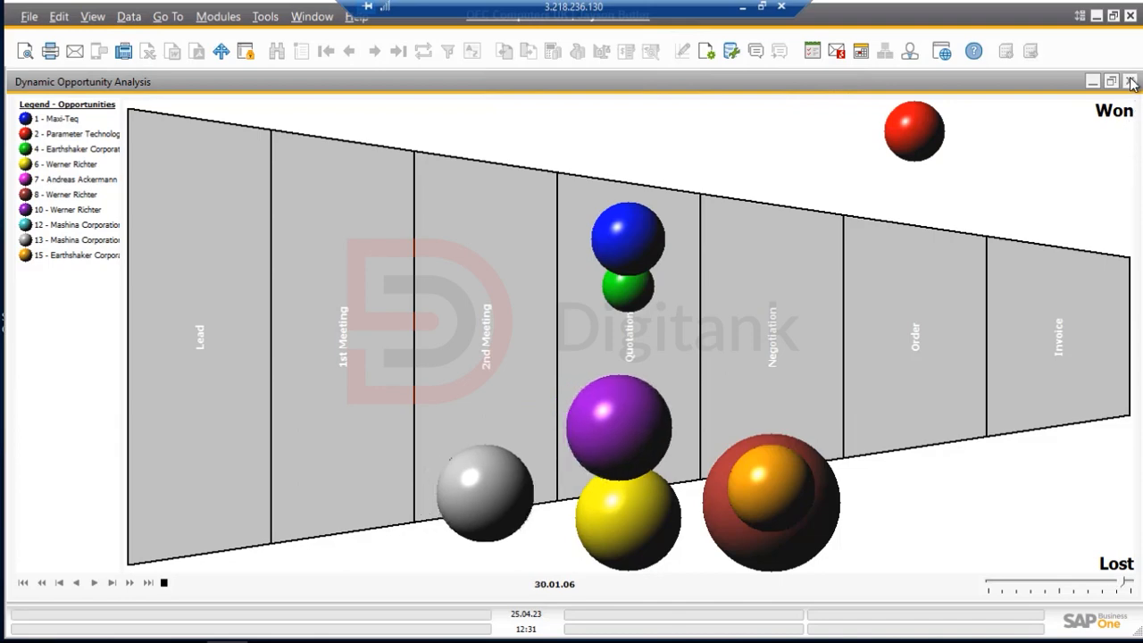
- Close the Dynamic Opportunity Analysis and the Opportunities Pipeline report, and collapse the Opportunities module
click(1130, 82)
click(1130, 82)
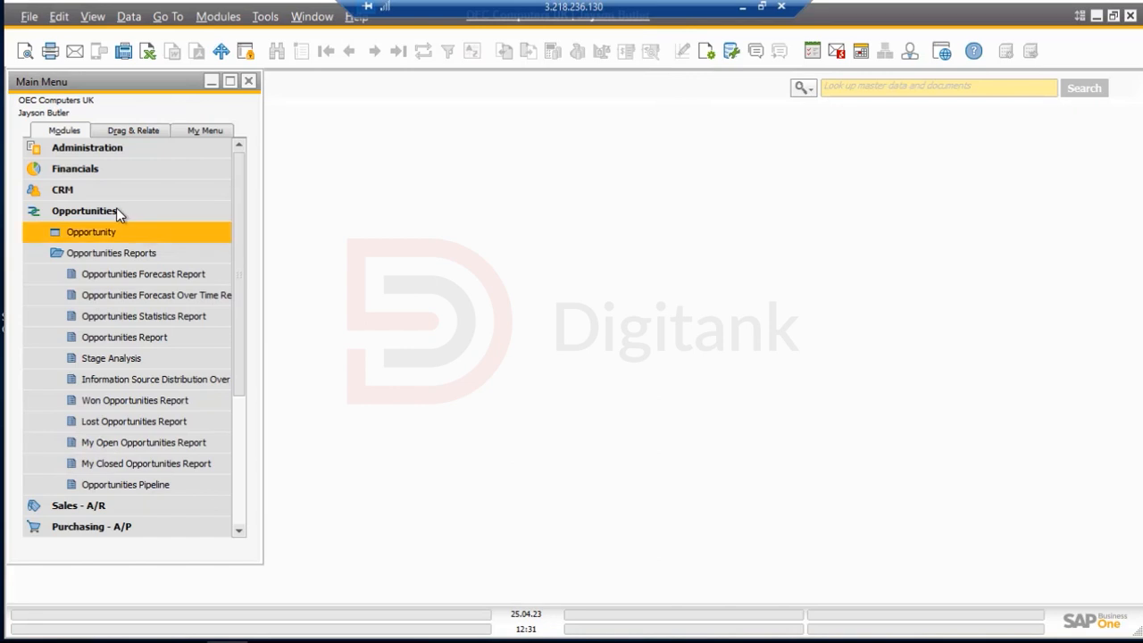
click(116, 210)
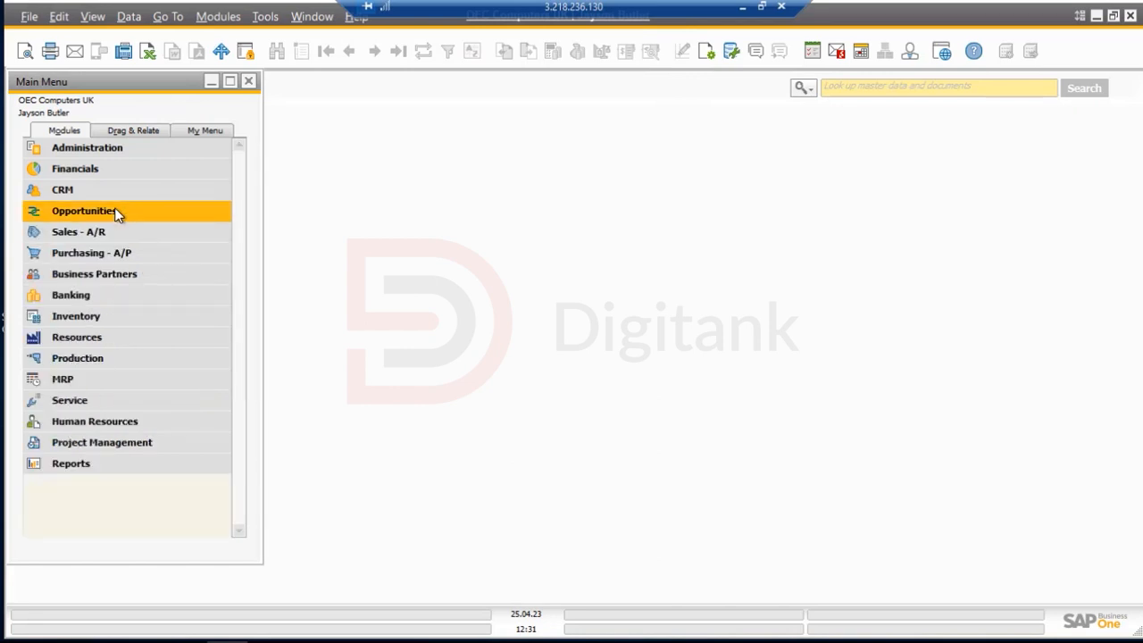